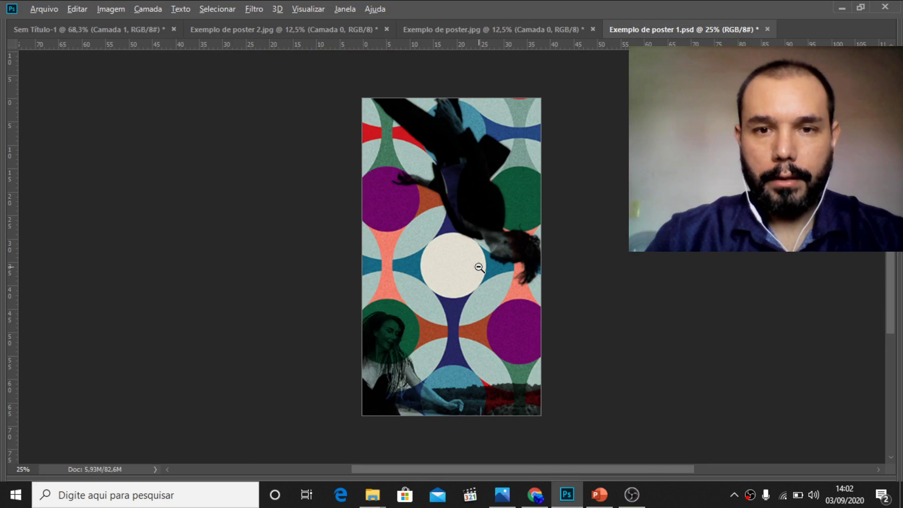
Step: Show the hidden interface panels and look through the open poster documents Exemplo de poster 2.jpg, Exemplo de poster.jpg and Exemplo de poster 1.psd
{"action": "scroll", "coordinate": [479, 268], "scroll_direction": "up", "scroll_amount": 2}
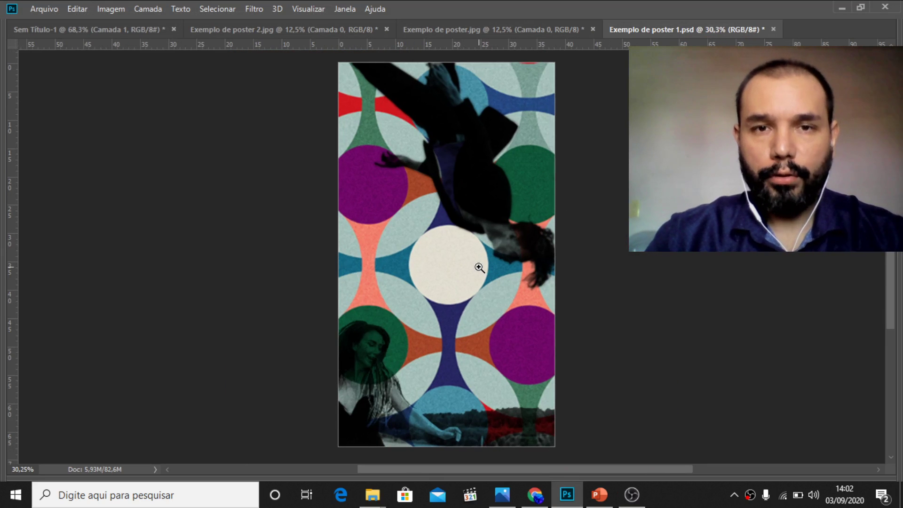
{"action": "key", "text": "Tab"}
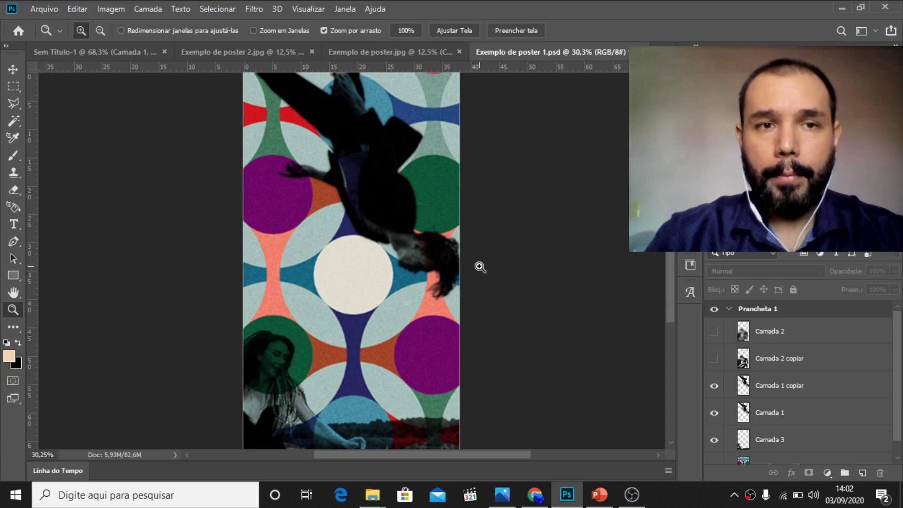
{"action": "left_click", "coordinate": [242, 51]}
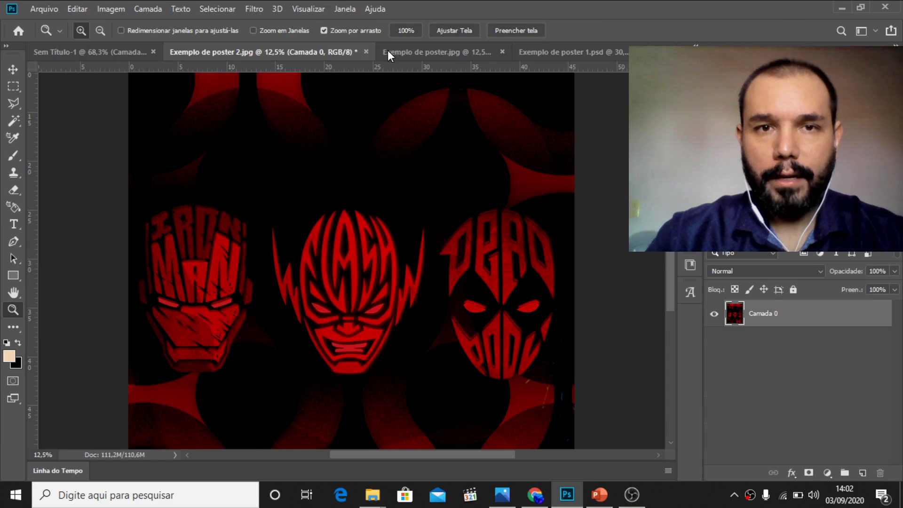
{"action": "left_click", "coordinate": [421, 52]}
{"action": "left_click", "coordinate": [589, 51]}
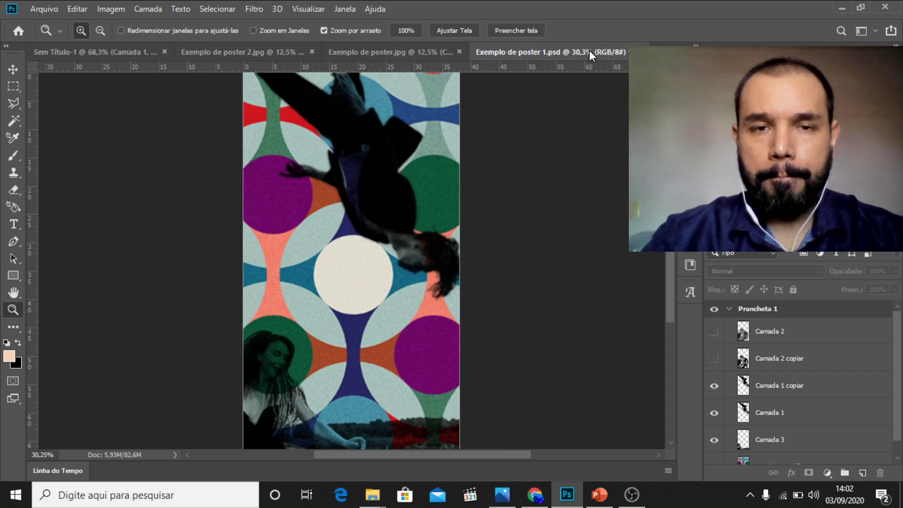
{"action": "left_click", "coordinate": [382, 50]}
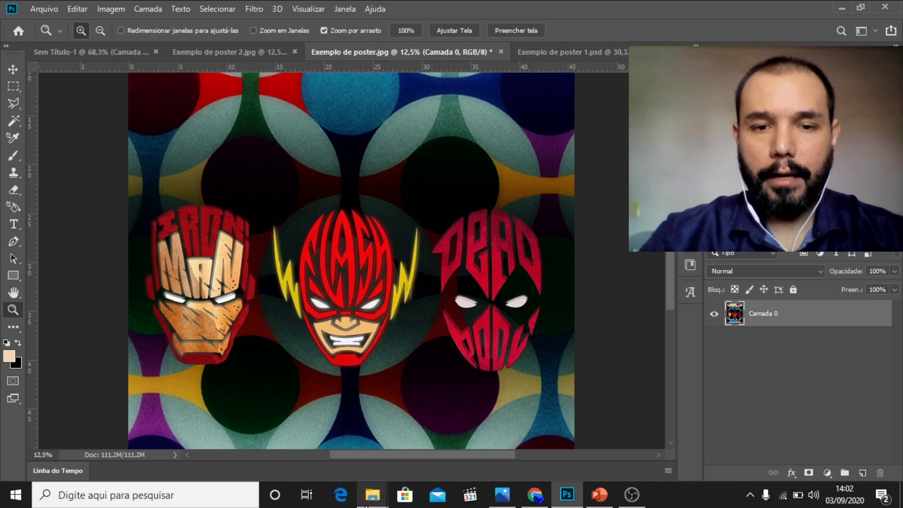
Step: Switch to the Trabalhos window in File Explorer and open its Fotos folder
{"action": "mouse_move", "coordinate": [366, 502]}
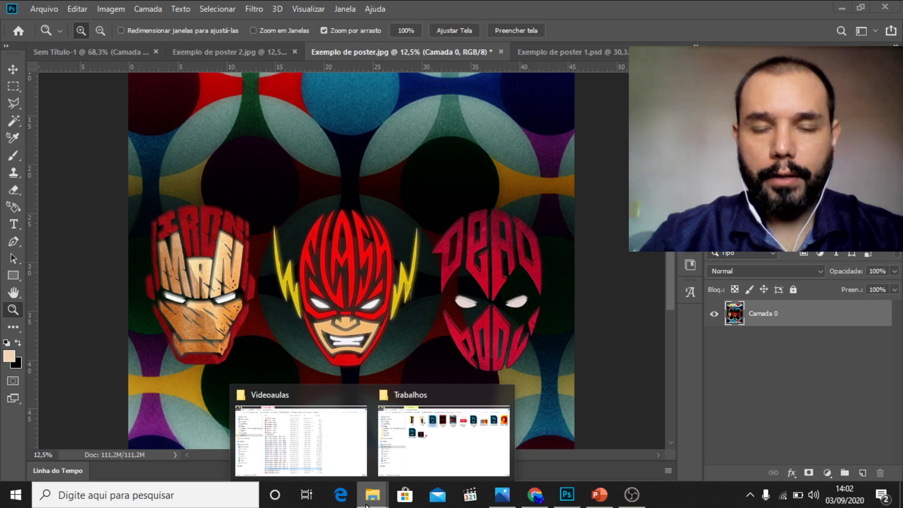
{"action": "left_click", "coordinate": [412, 459]}
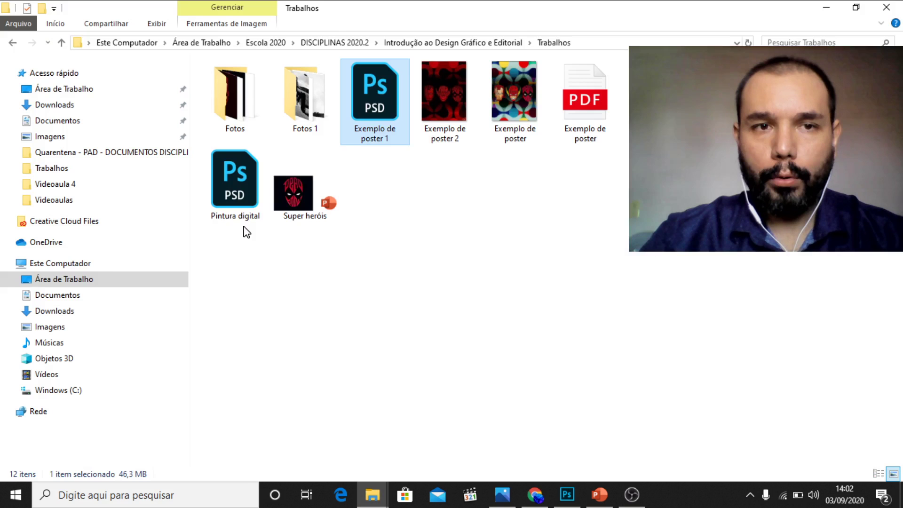
{"action": "double_click", "coordinate": [240, 112]}
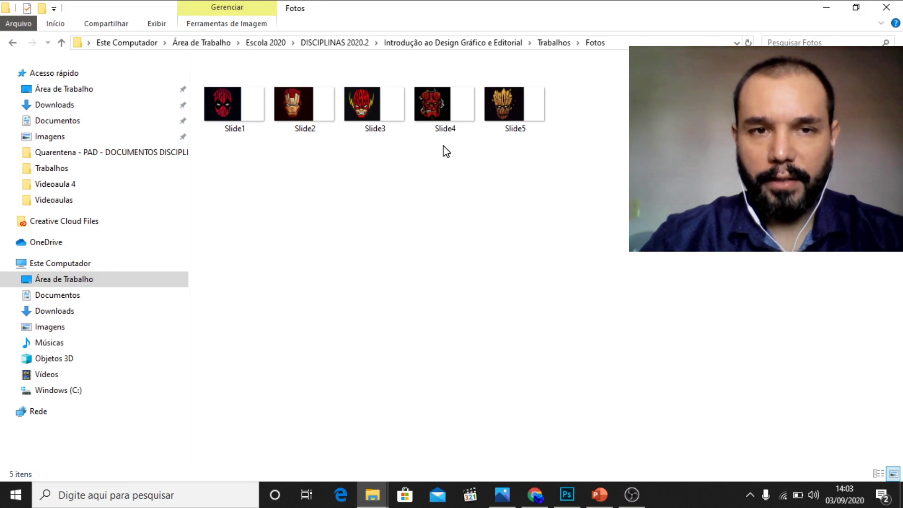
Step: Switch back to Photoshop and create a new 1366 x 768 pixel RGB document at 72 pixels per inch
{"action": "left_click", "coordinate": [567, 495]}
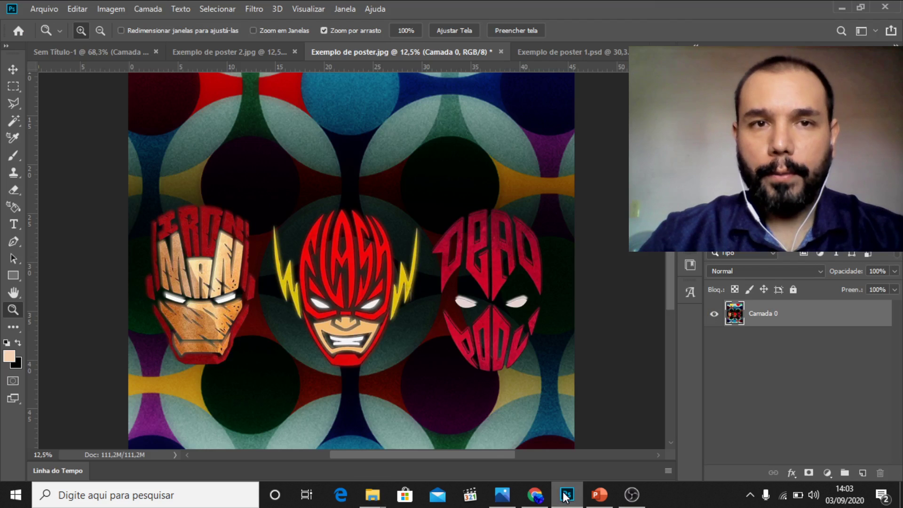
{"action": "left_click", "coordinate": [573, 53]}
{"action": "left_click", "coordinate": [89, 50]}
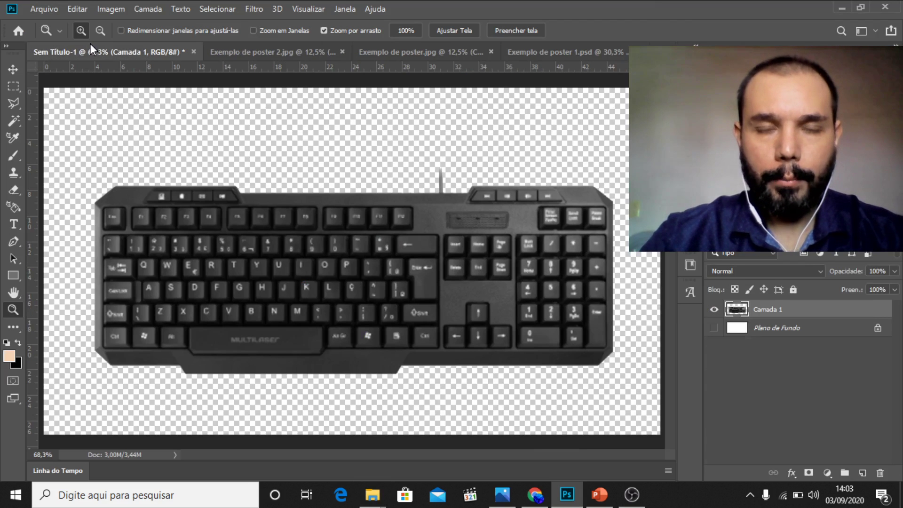
{"action": "left_click", "coordinate": [44, 9]}
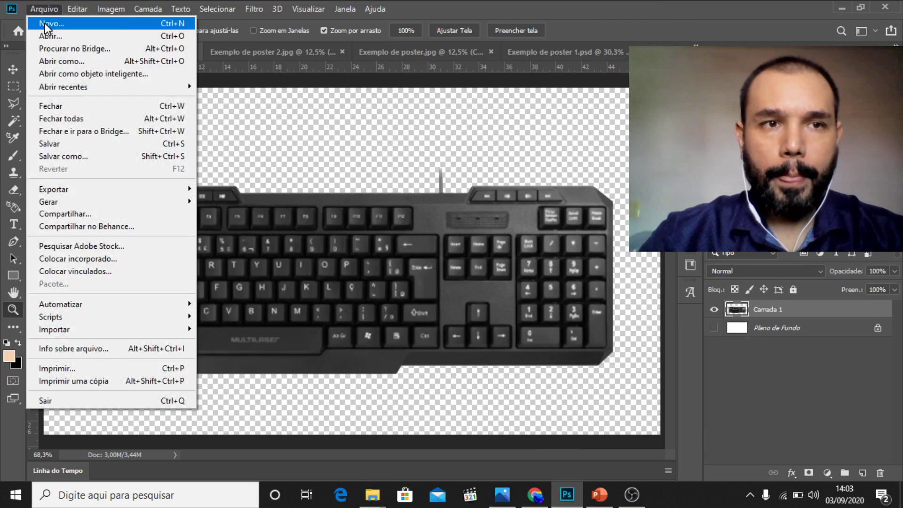
{"action": "left_click", "coordinate": [44, 8]}
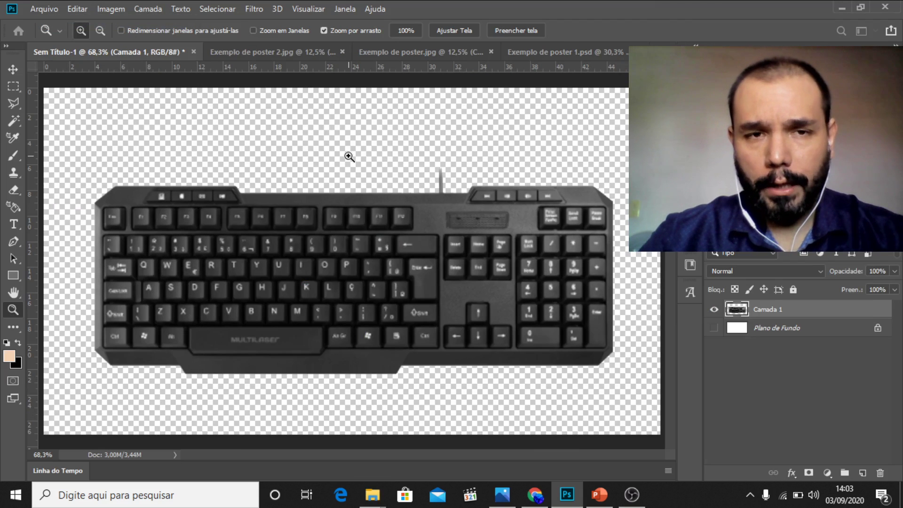
{"action": "key", "text": "ctrl+n"}
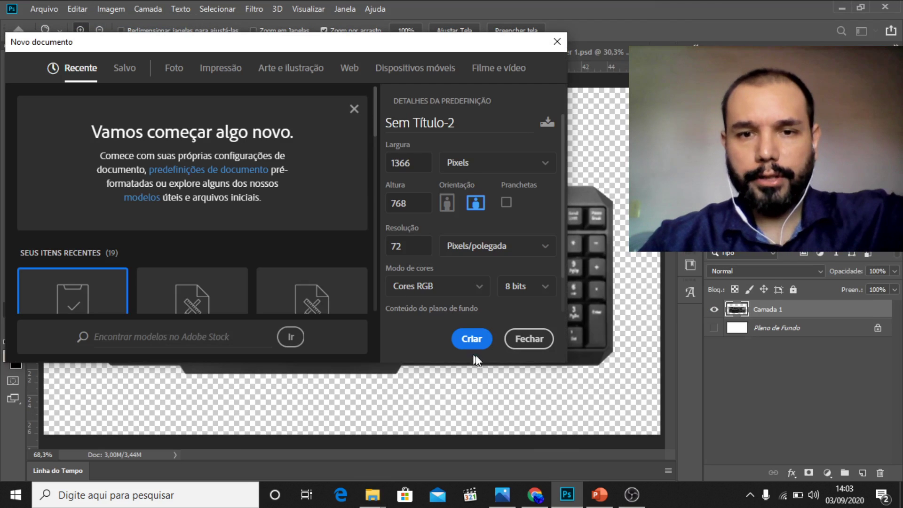
{"action": "scroll", "coordinate": [335, 202], "scroll_direction": "down", "scroll_amount": 3}
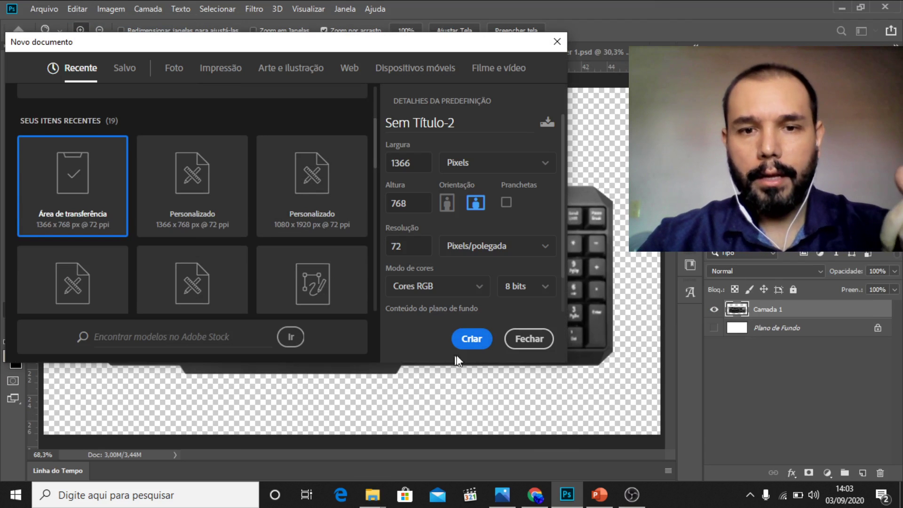
{"action": "left_click", "coordinate": [471, 343]}
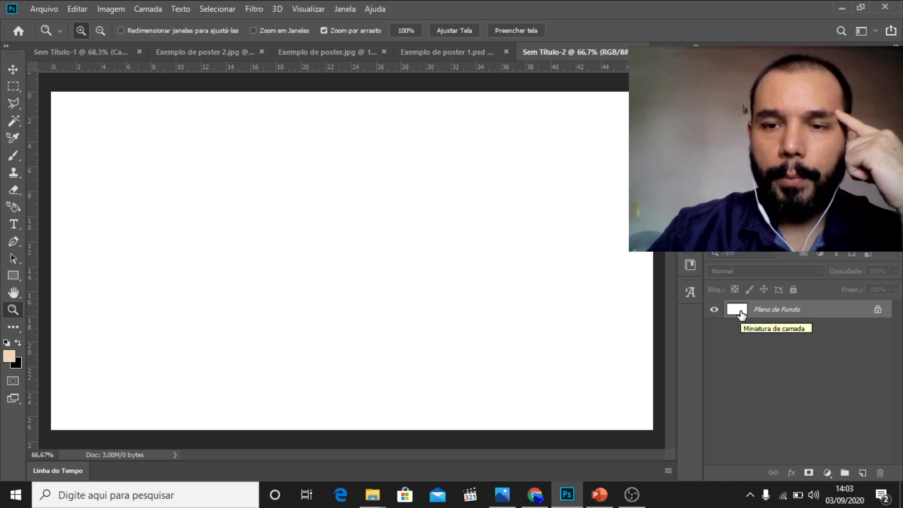
Step: Convert the locked background into a regular layer named Camada de fundo
{"action": "double_click", "coordinate": [736, 309]}
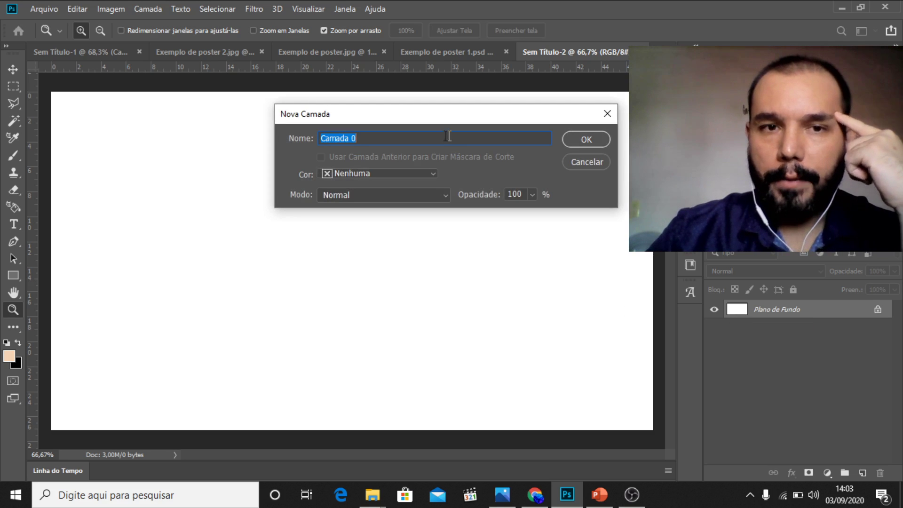
{"action": "type", "text": "Ca"}
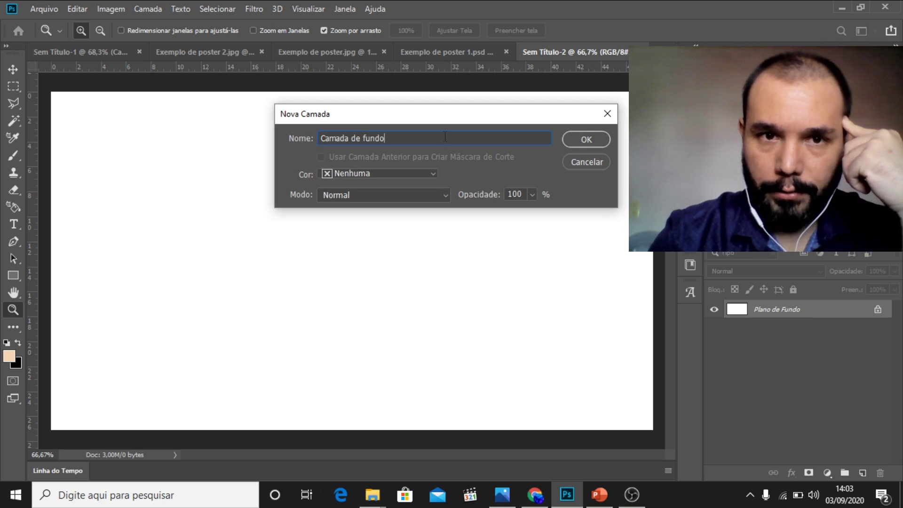
{"action": "key", "text": "Return"}
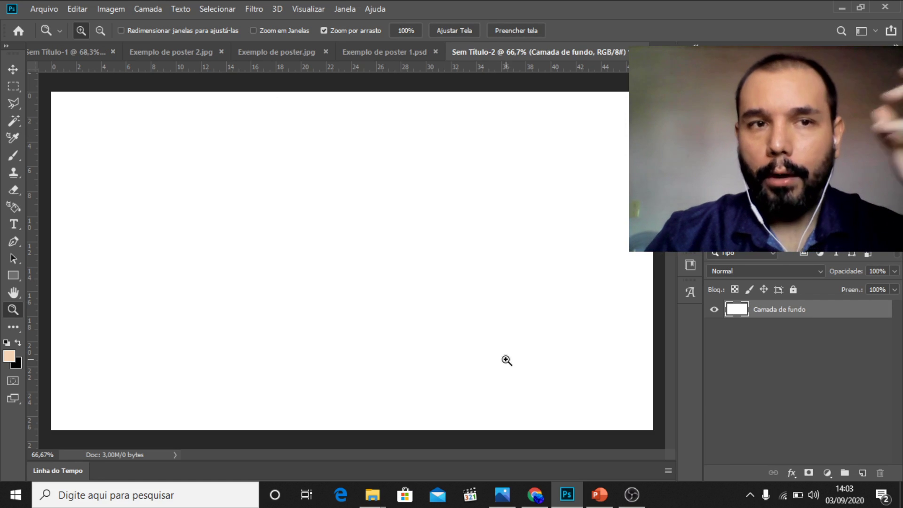
Step: Place the Slide1, Slide2 and Slide3 images from the Fotos folder into the new document at their original size
{"action": "mouse_move", "coordinate": [378, 499]}
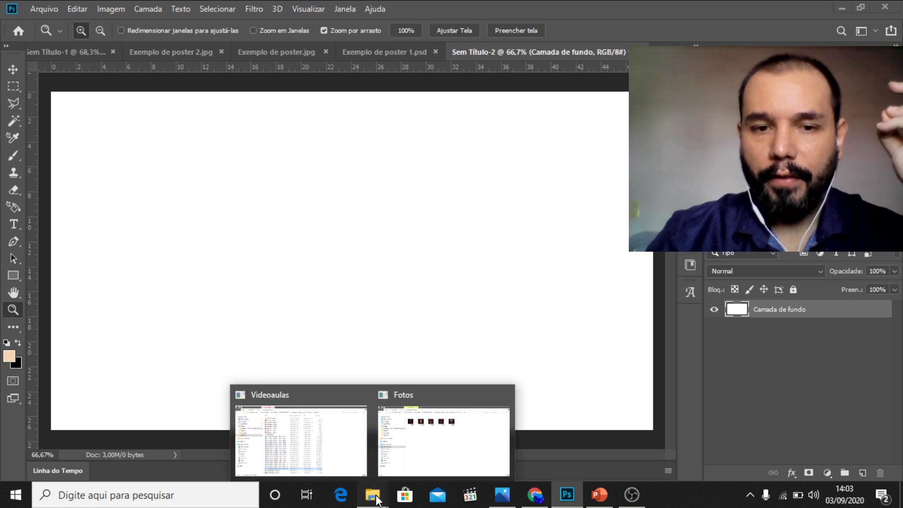
{"action": "left_click", "coordinate": [409, 447]}
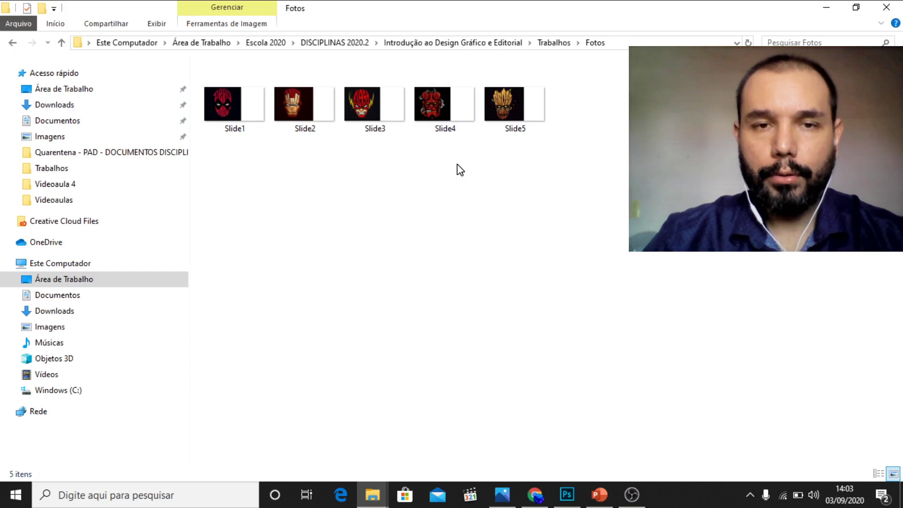
{"action": "left_click_drag", "start_coordinate": [457, 165], "coordinate": [242, 108]}
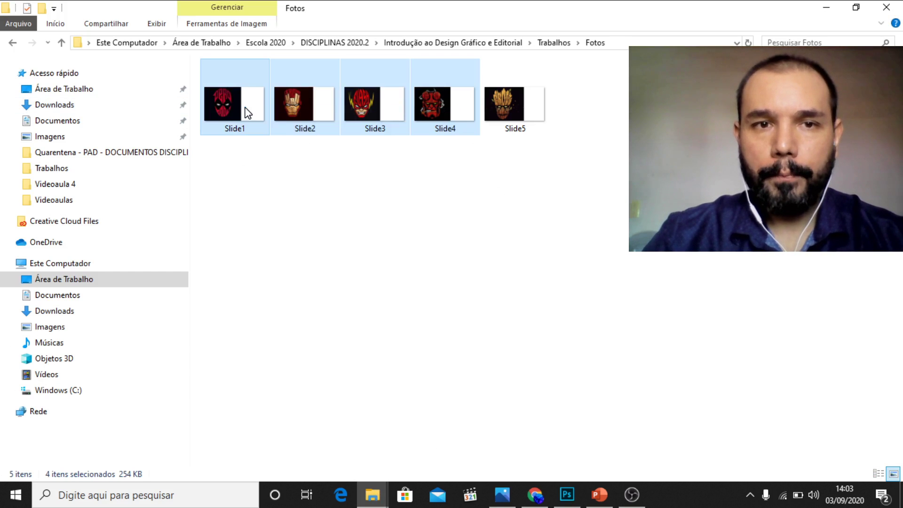
{"action": "left_click", "coordinate": [387, 164]}
{"action": "left_click_drag", "start_coordinate": [386, 165], "coordinate": [224, 101]}
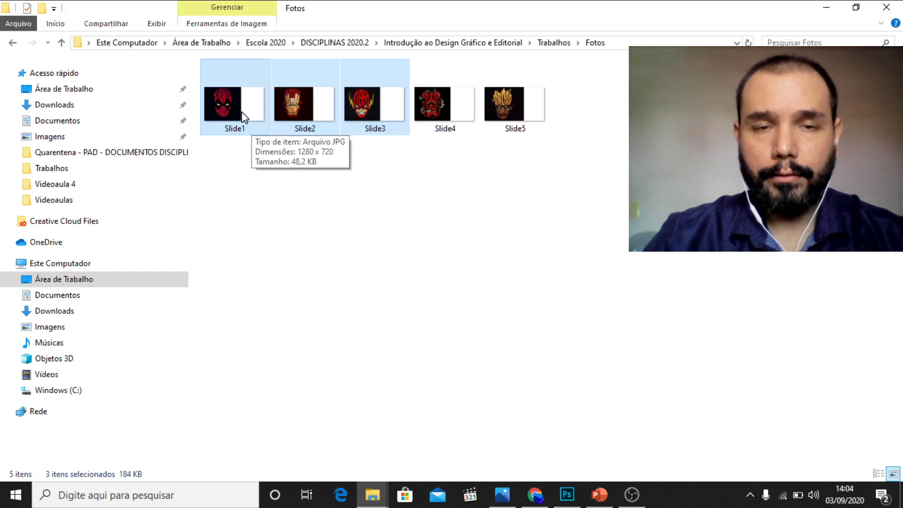
{"action": "left_click_drag", "start_coordinate": [241, 112], "coordinate": [443, 261]}
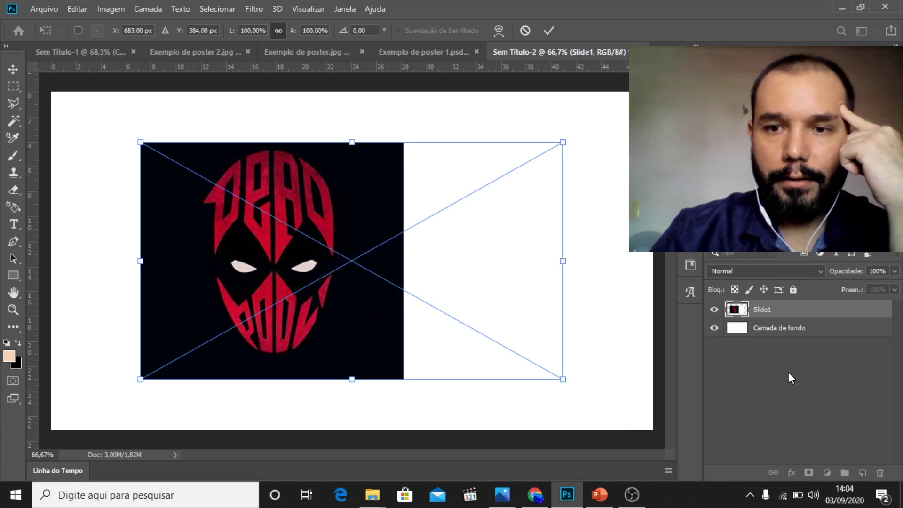
{"action": "key", "text": "Return"}
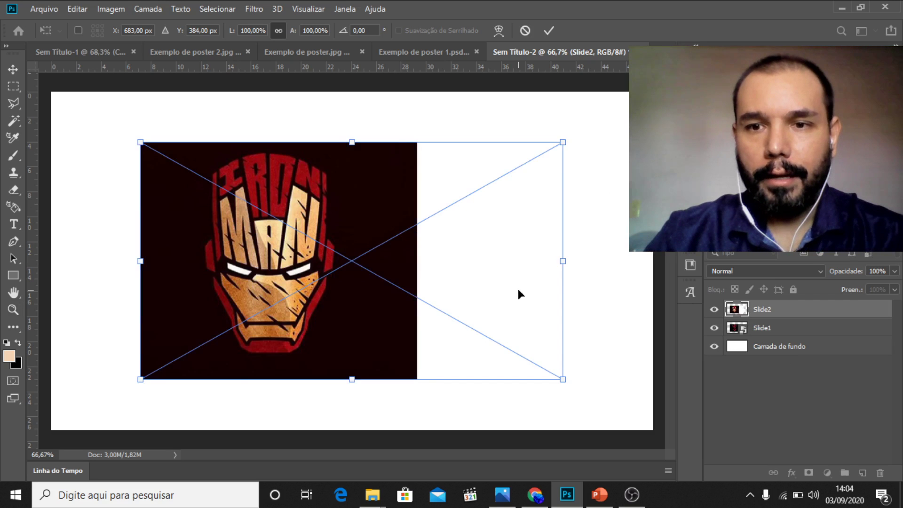
{"action": "key", "text": "Return"}
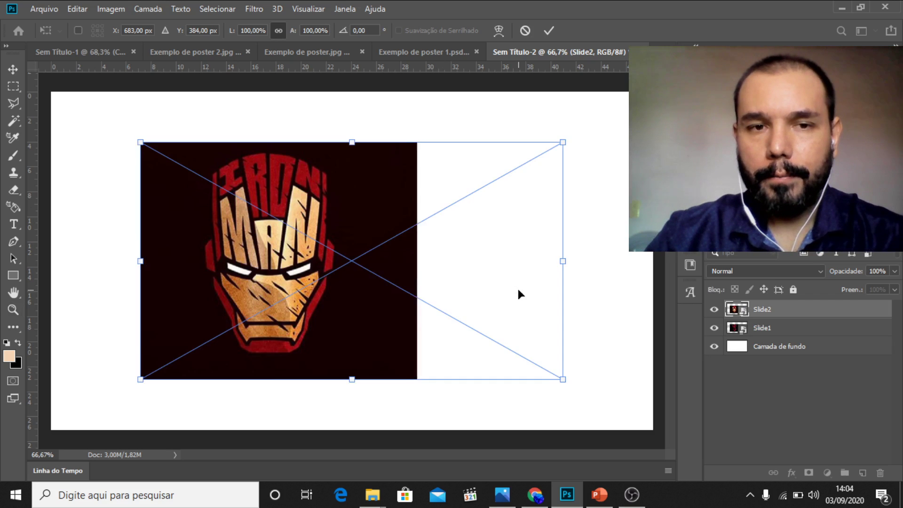
{"action": "key", "text": "Return"}
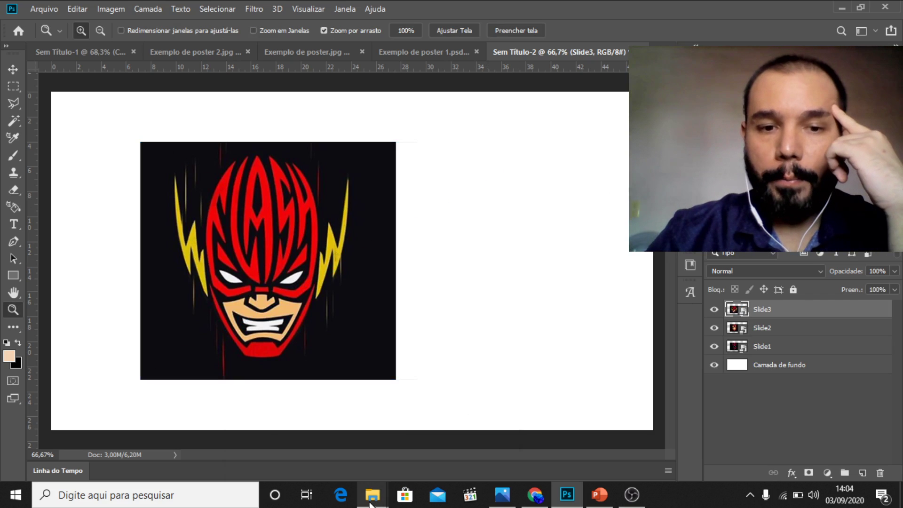
{"action": "mouse_move", "coordinate": [370, 501]}
{"action": "left_click", "coordinate": [418, 450]}
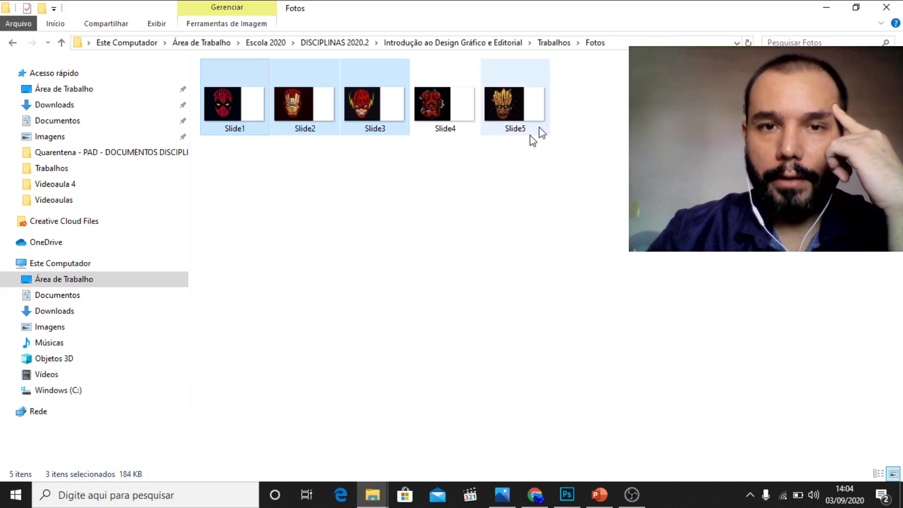
{"action": "left_click", "coordinate": [566, 494]}
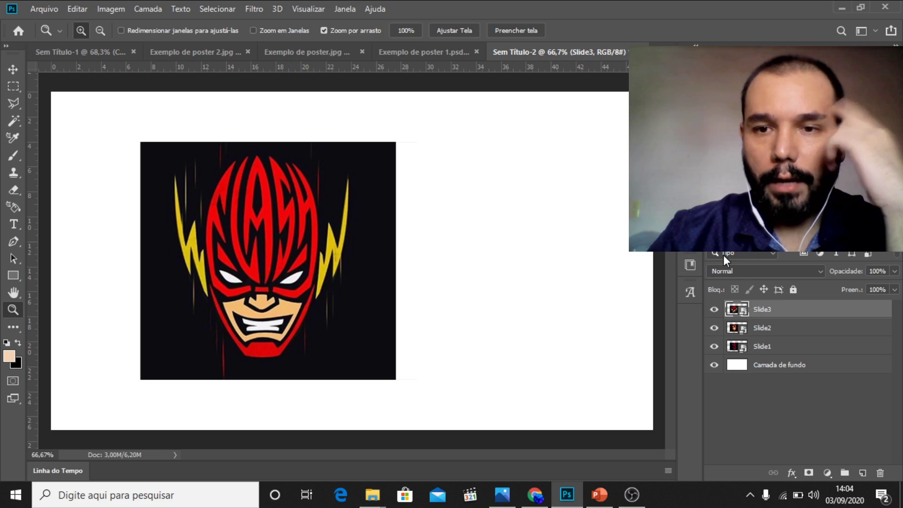
Step: Move the Flash image to the right of the others and the Iron Man image down to uncover the Deadpool image
{"action": "key", "text": "v"}
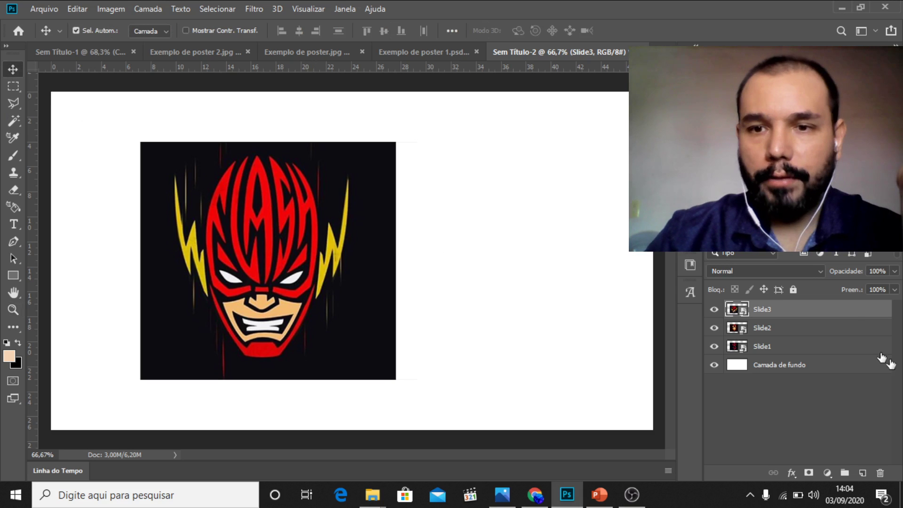
{"action": "left_click_drag", "start_coordinate": [268, 223], "coordinate": [540, 226]}
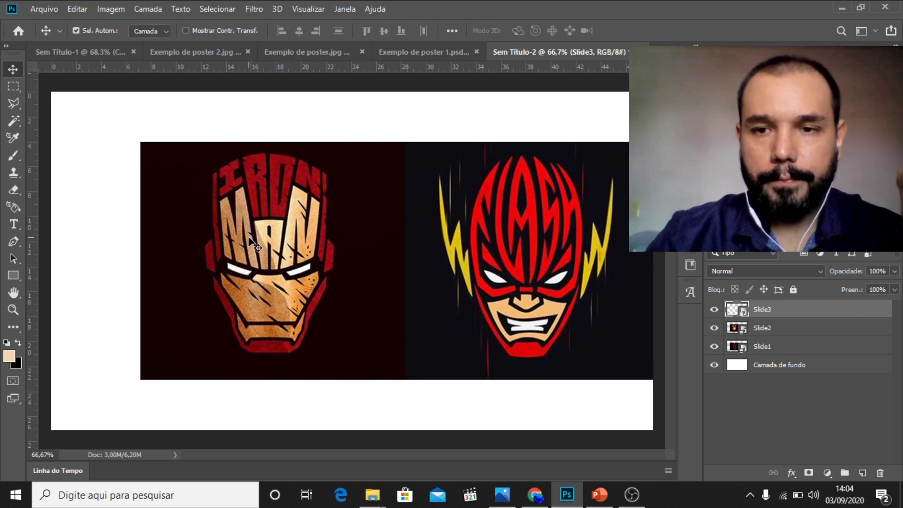
{"action": "left_click_drag", "start_coordinate": [254, 245], "coordinate": [256, 341]}
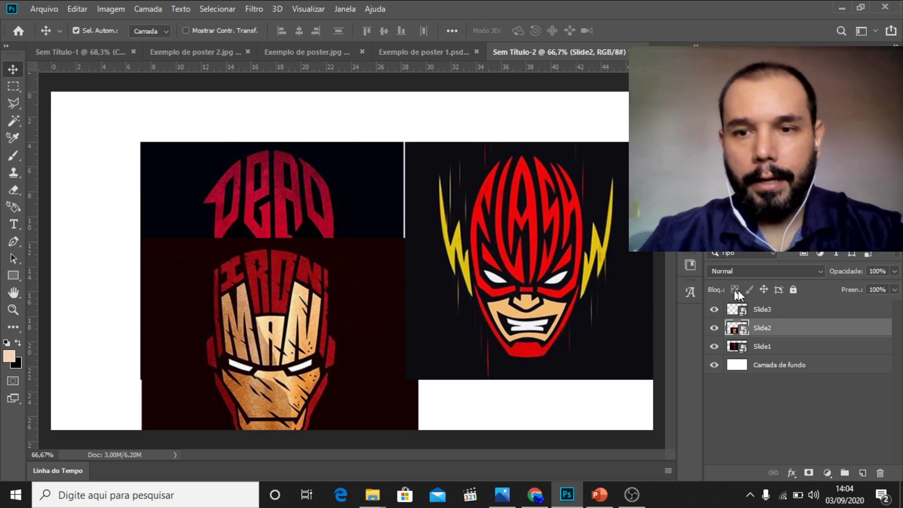
Step: Select the Slide3, Slide2 and Slide1 layers together and move the three images up and left as one group
{"action": "left_click", "coordinate": [762, 309]}
{"action": "left_click", "coordinate": [764, 328], "text": "ctrl"}
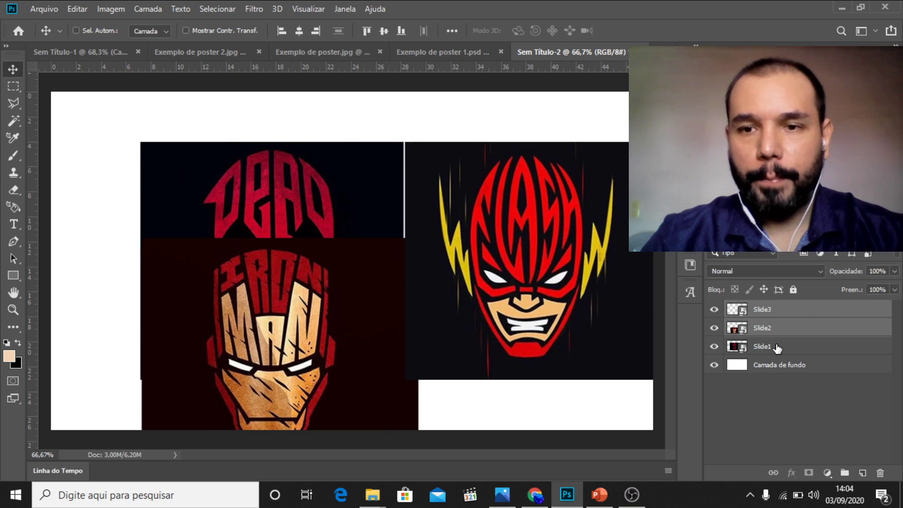
{"action": "left_click", "coordinate": [776, 348], "text": "ctrl"}
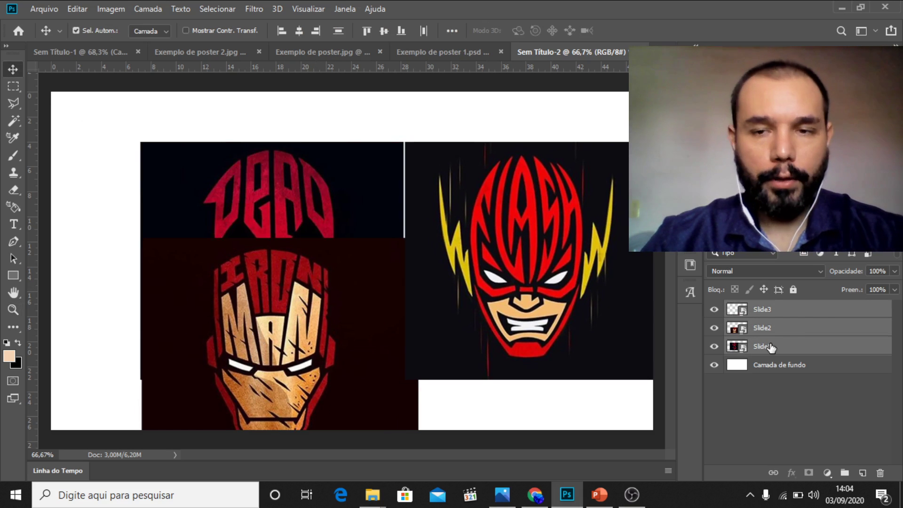
{"action": "left_click", "coordinate": [797, 309]}
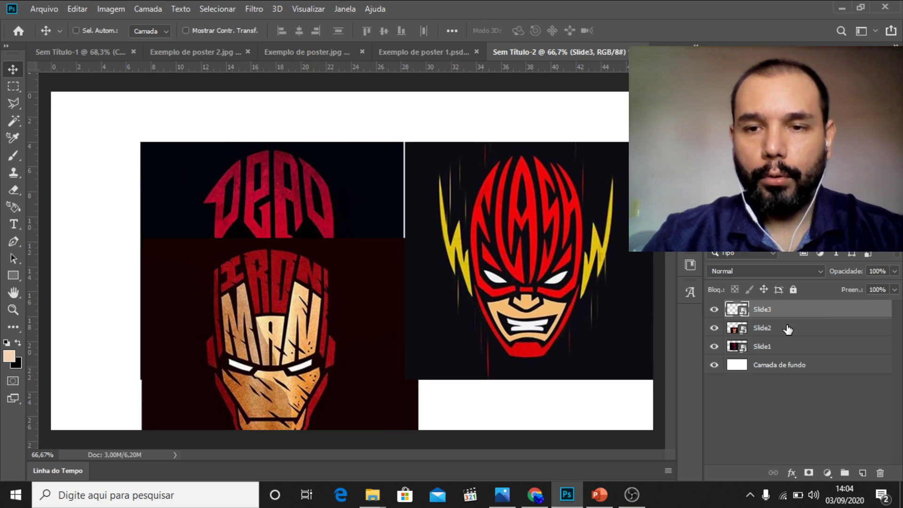
{"action": "left_click", "coordinate": [788, 329], "text": "ctrl"}
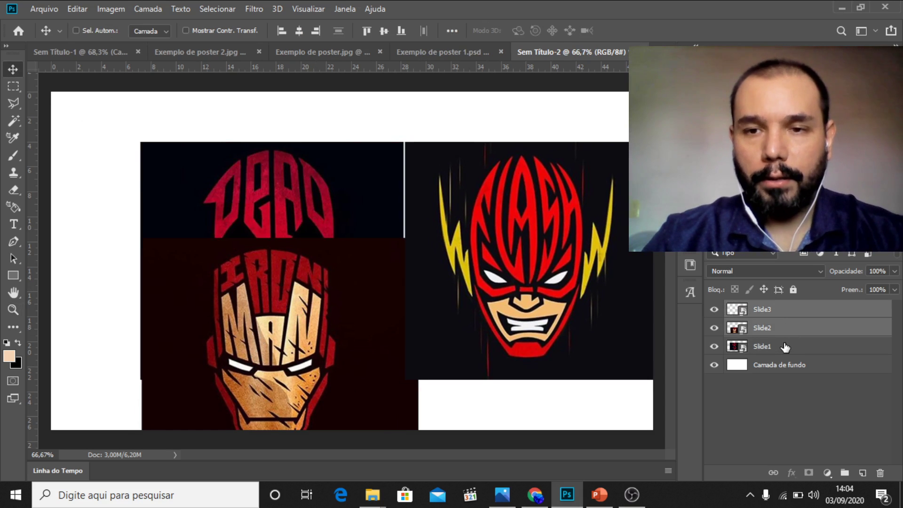
{"action": "left_click", "coordinate": [783, 347], "text": "ctrl"}
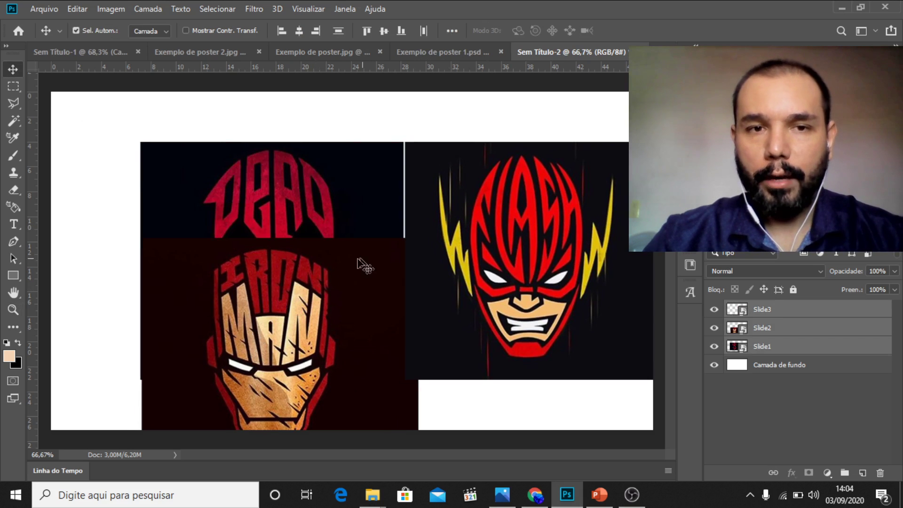
{"action": "left_click_drag", "start_coordinate": [271, 258], "coordinate": [249, 257]}
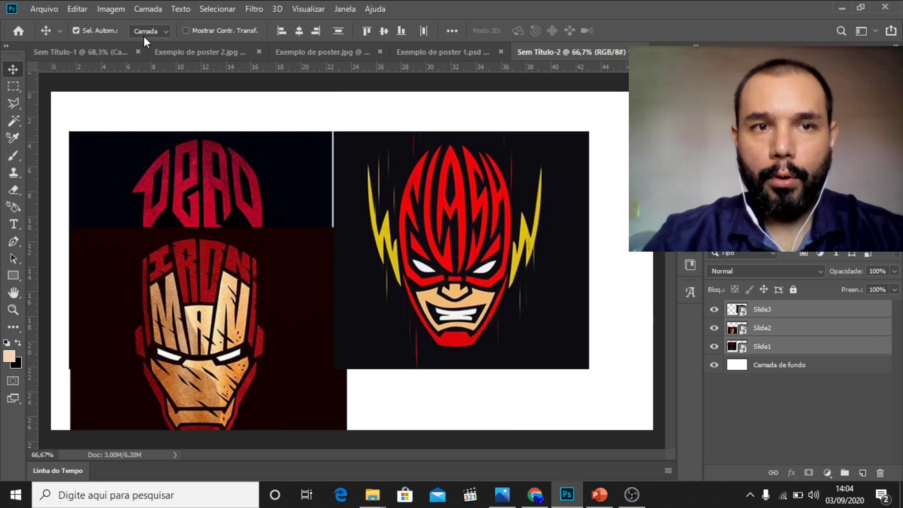
Step: In Sem Título-1, outline the keyboard's lower-left Ctrl key with a rectangular selection about 1.87 x 1.52 cm, and return to Sem Título-2
{"action": "left_click", "coordinate": [75, 52]}
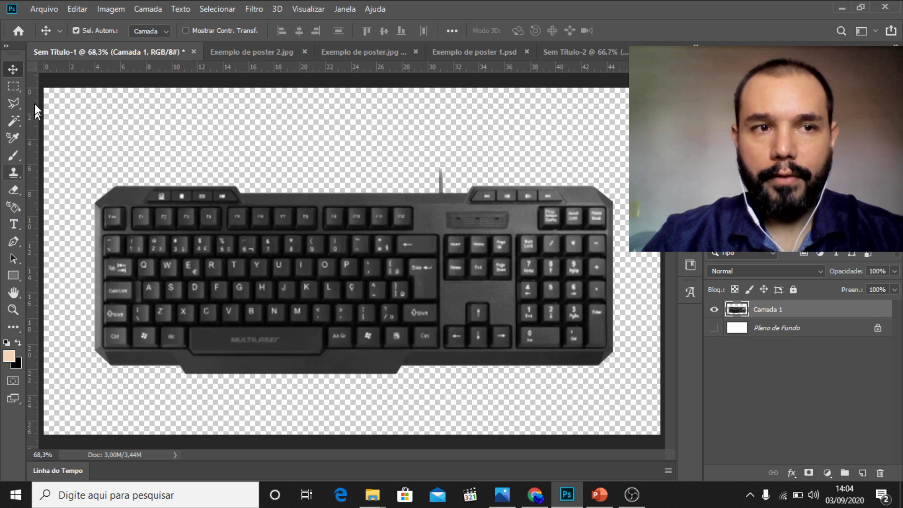
{"action": "left_click", "coordinate": [13, 86]}
{"action": "left_click_drag", "start_coordinate": [104, 328], "coordinate": [127, 347]}
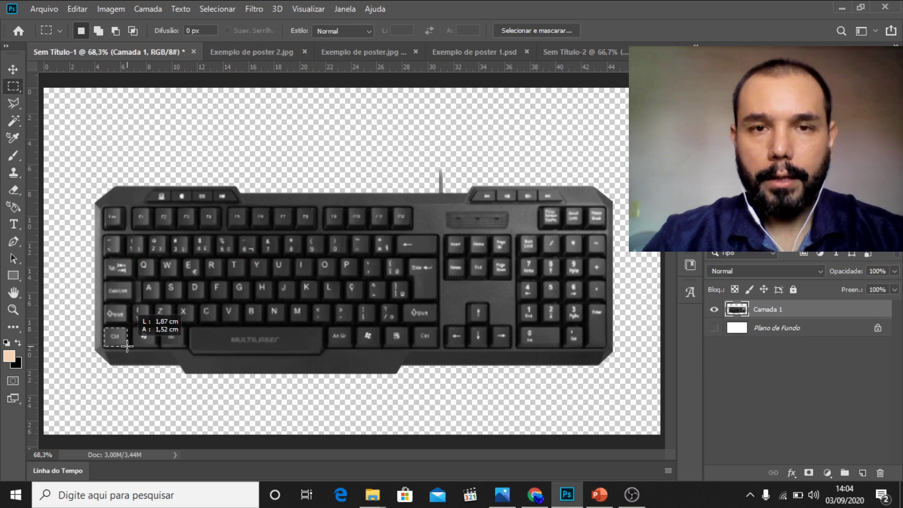
{"action": "left_click", "coordinate": [583, 51]}
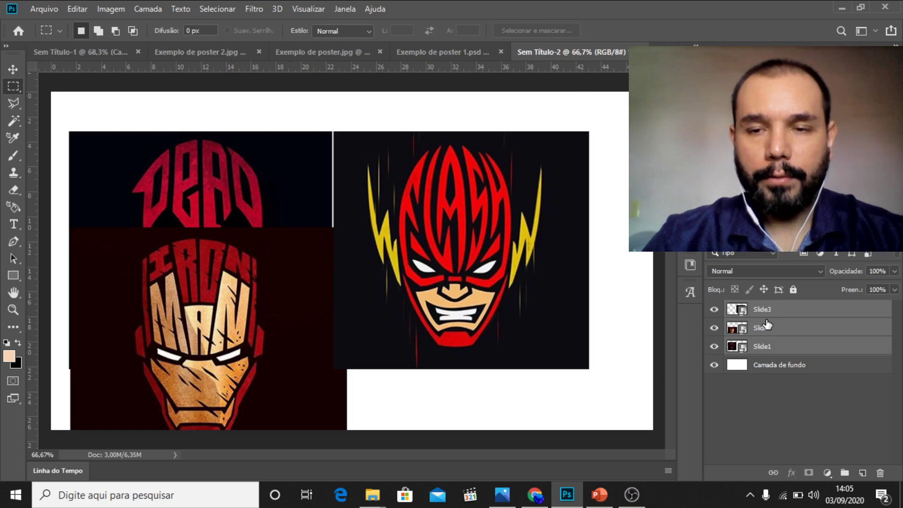
Step: Reselect the Slide3, Slide2 and Slide1 layers together and shift the images slightly right and up on the canvas
{"action": "left_click", "coordinate": [806, 312]}
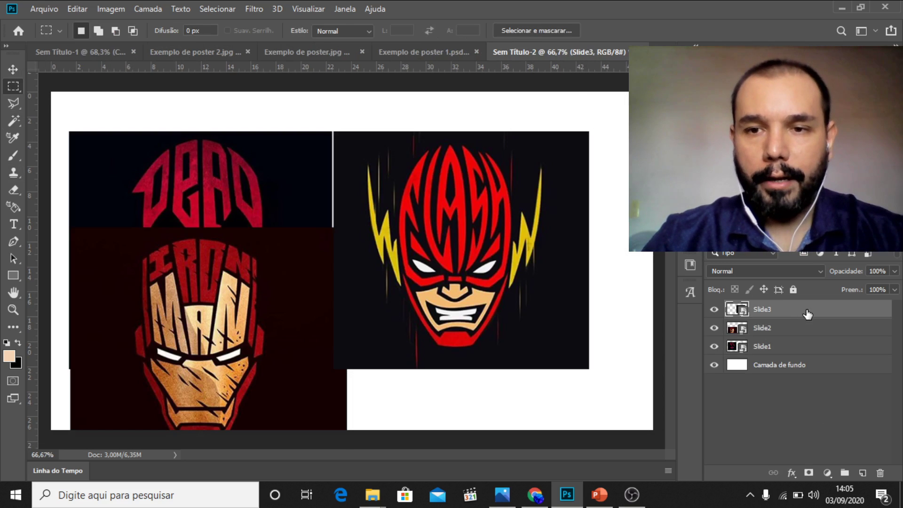
{"action": "left_click", "coordinate": [783, 333], "text": "ctrl"}
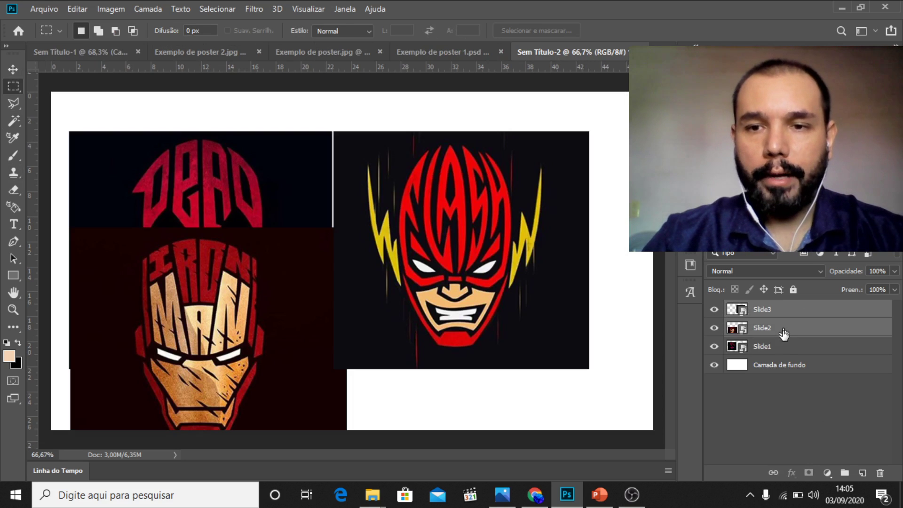
{"action": "left_click", "coordinate": [786, 349], "text": "ctrl"}
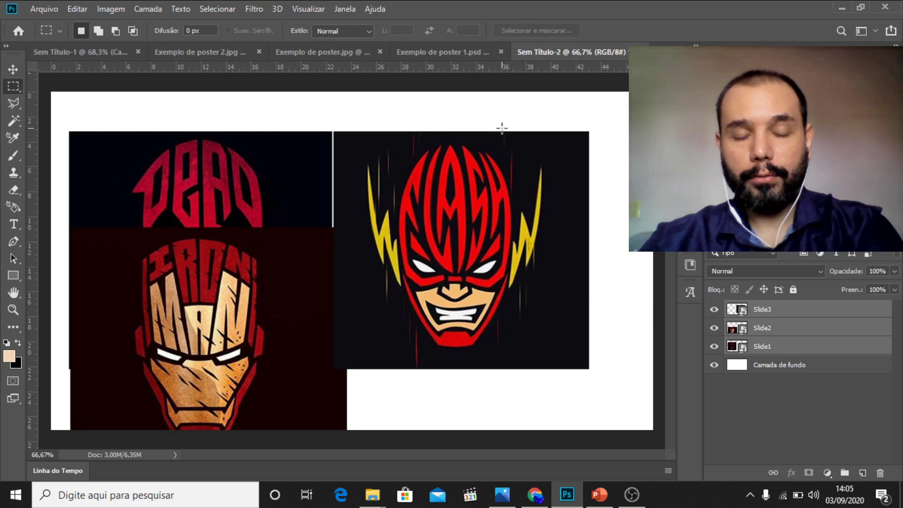
{"action": "key", "text": "t"}
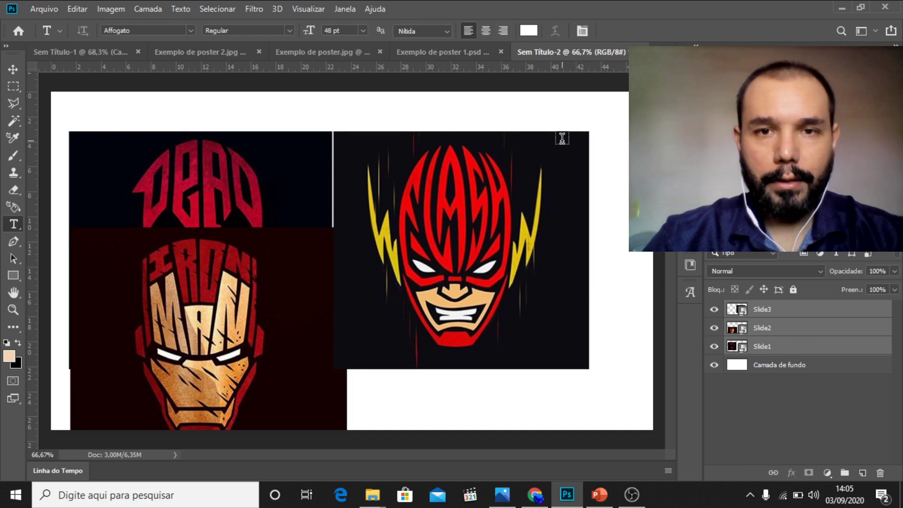
{"action": "left_click", "coordinate": [13, 69]}
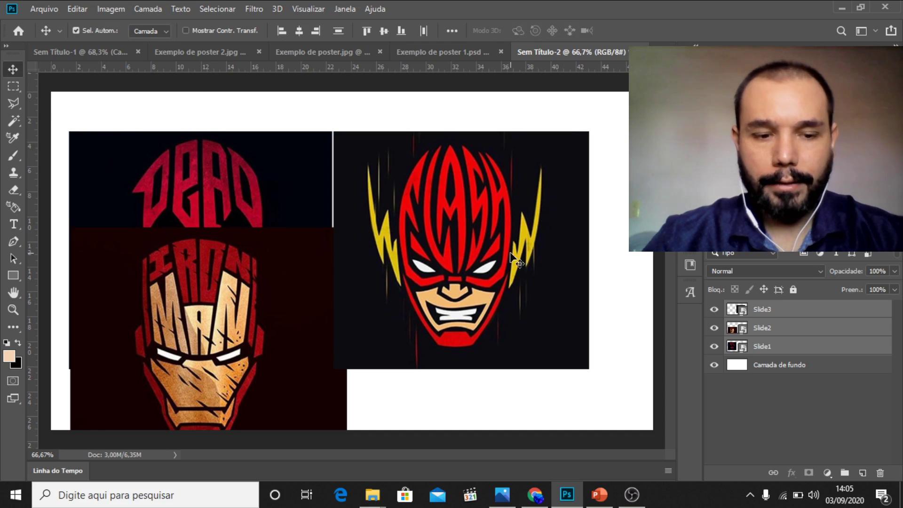
{"action": "key", "text": "z"}
{"action": "left_click", "coordinate": [492, 253], "text": "alt"}
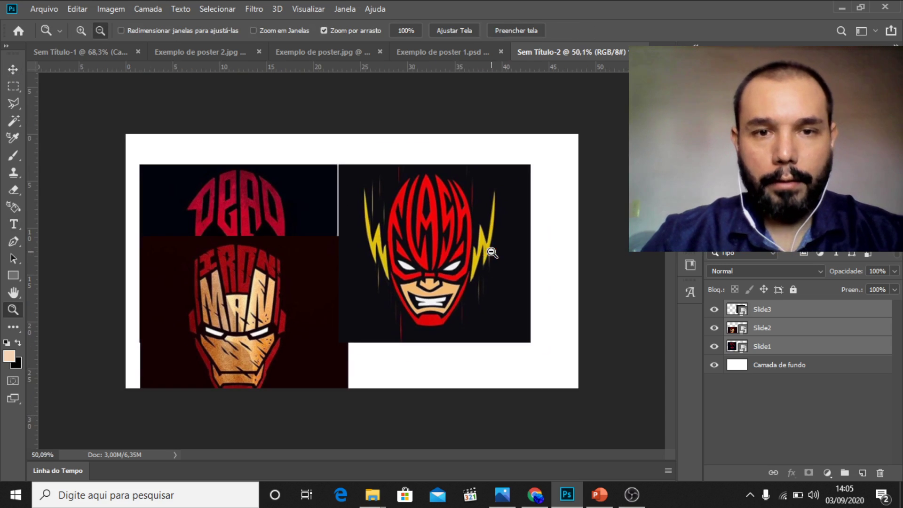
{"action": "key", "text": "v"}
{"action": "left_click_drag", "start_coordinate": [517, 246], "coordinate": [535, 237]}
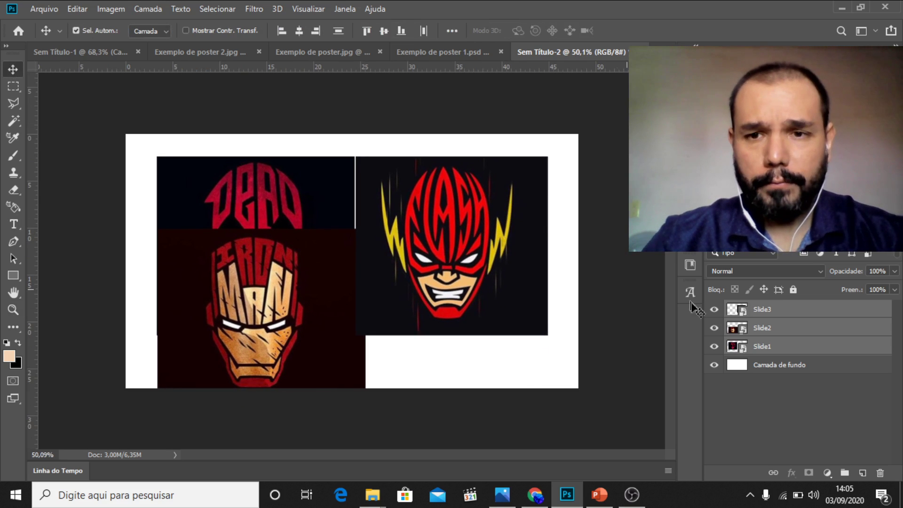
Step: Scale the Deadpool image on layer Slide1 down to about 81% width and 84% height using Free Transform
{"action": "left_click", "coordinate": [734, 347]}
{"action": "key", "text": "ctrl+t"}
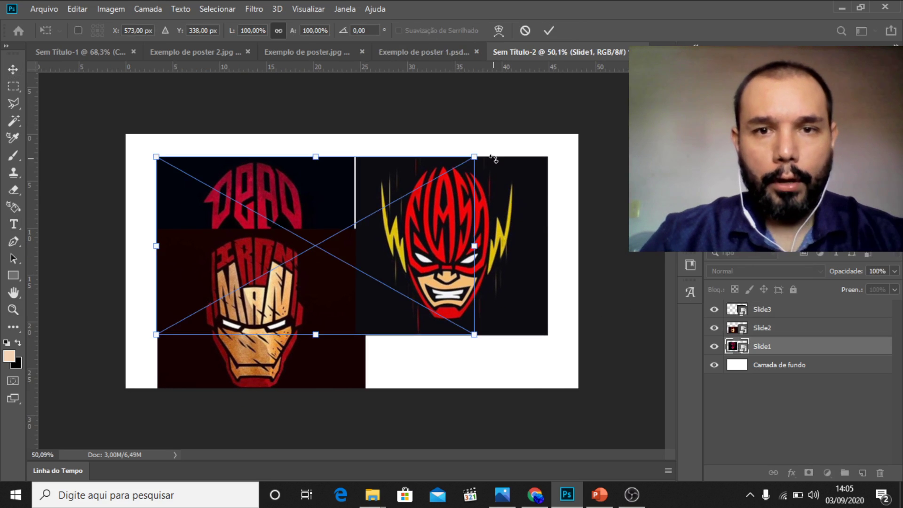
{"action": "left_click_drag", "start_coordinate": [471, 158], "coordinate": [410, 189]}
{"action": "key", "text": "Return"}
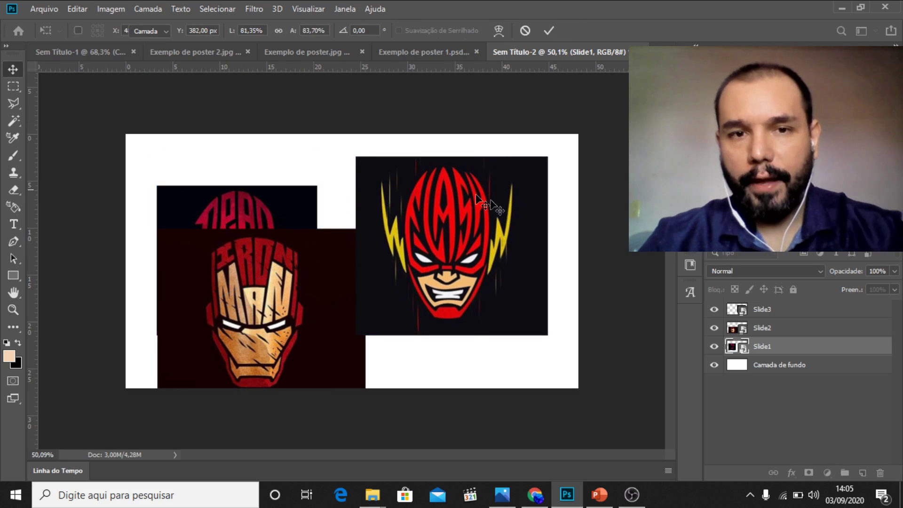
Step: Shrink the Iron Man image on layer Slide2 and place it beside the Deadpool image at matching height
{"action": "left_click", "coordinate": [741, 334]}
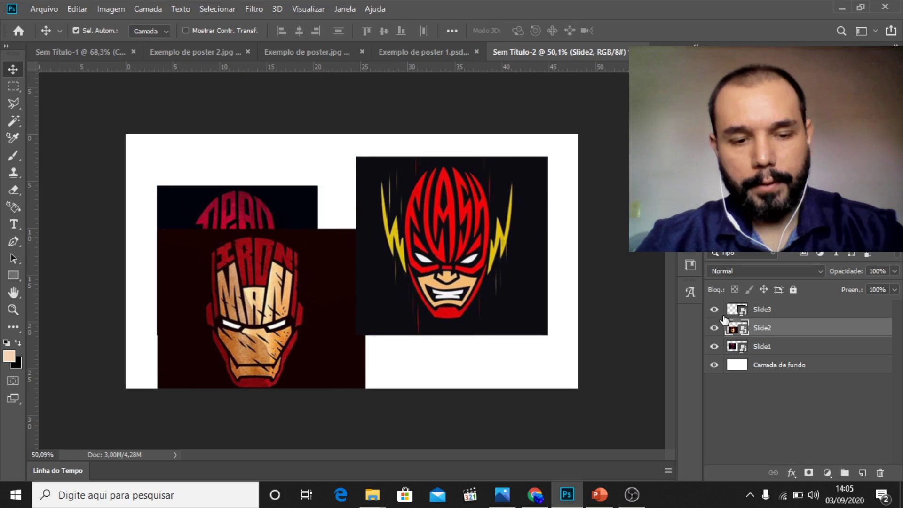
{"action": "key", "text": "ctrl+t"}
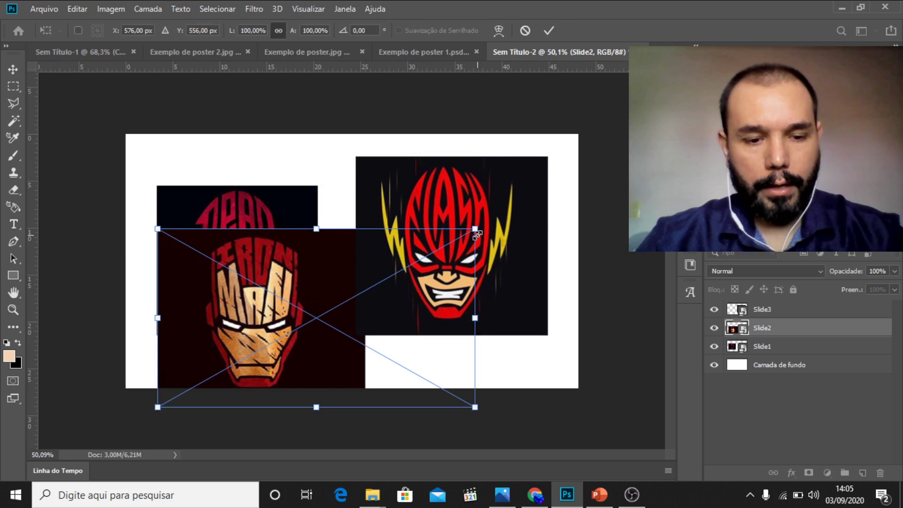
{"action": "left_click_drag", "start_coordinate": [474, 229], "coordinate": [426, 252]}
{"action": "left_click_drag", "start_coordinate": [315, 298], "coordinate": [398, 230]}
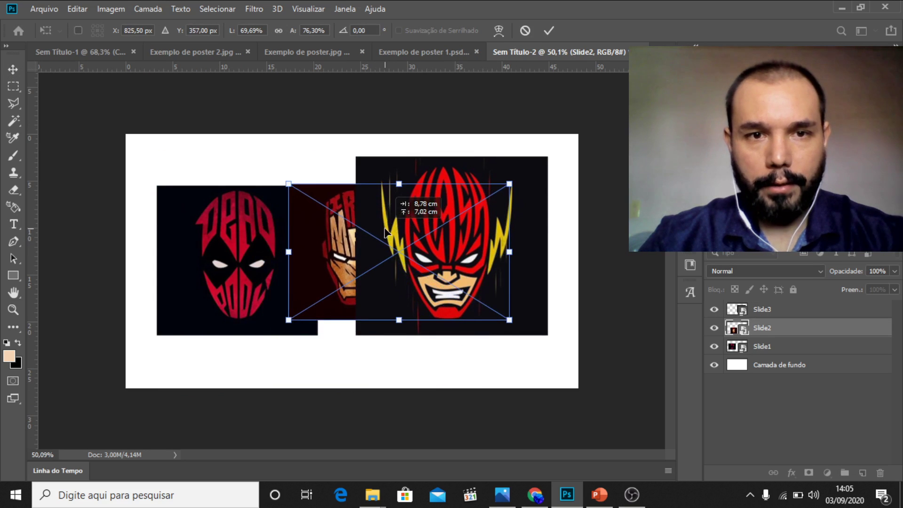
{"action": "left_click_drag", "start_coordinate": [503, 324], "coordinate": [525, 335]}
{"action": "left_click_drag", "start_coordinate": [522, 333], "coordinate": [516, 328]}
{"action": "left_click_drag", "start_coordinate": [324, 231], "coordinate": [332, 245]}
{"action": "key", "text": "Return"}
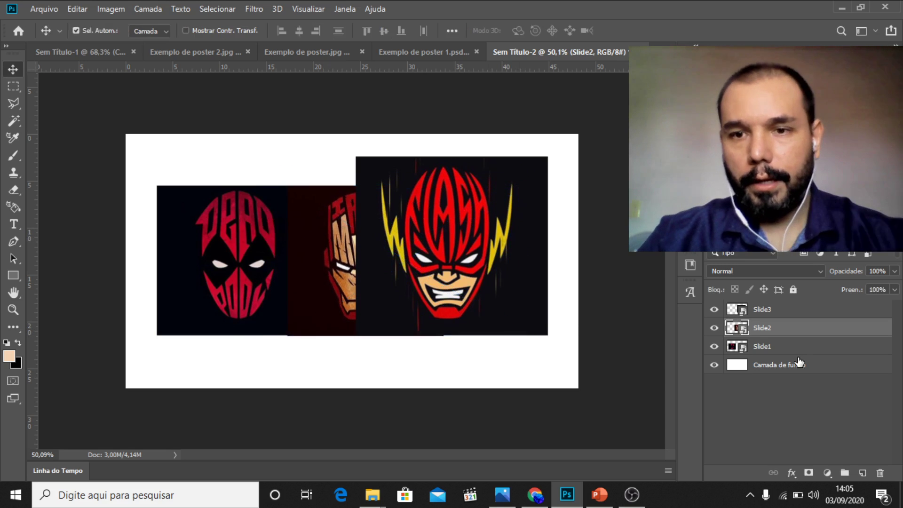
Step: Scale the Flash image on layer Slide3 to about 57% width and 59% height and top-align it beside the Iron Man image
{"action": "left_click", "coordinate": [786, 310]}
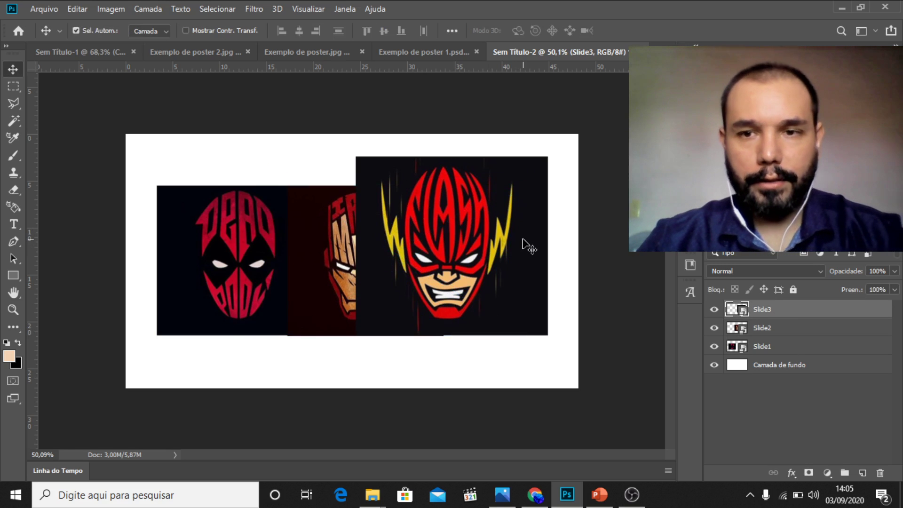
{"action": "key", "text": "ctrl+t"}
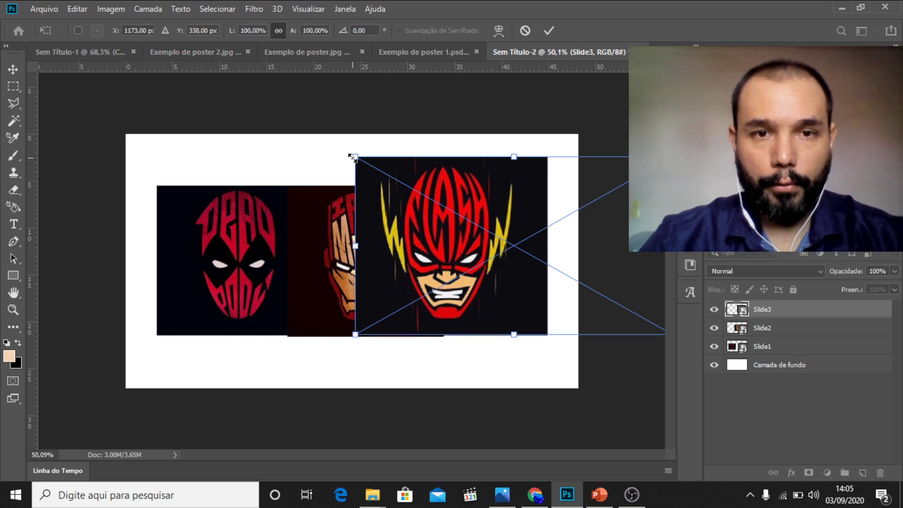
{"action": "left_click_drag", "start_coordinate": [352, 157], "coordinate": [424, 194]}
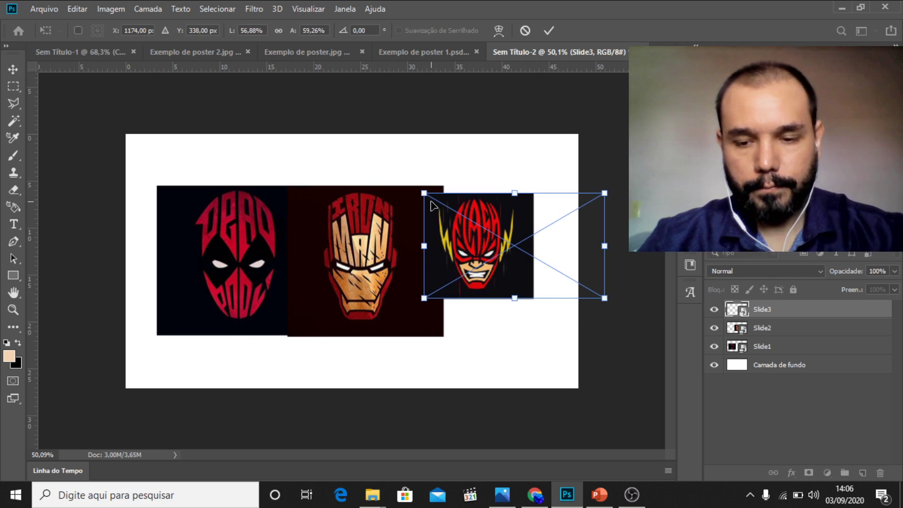
{"action": "key", "text": "Return"}
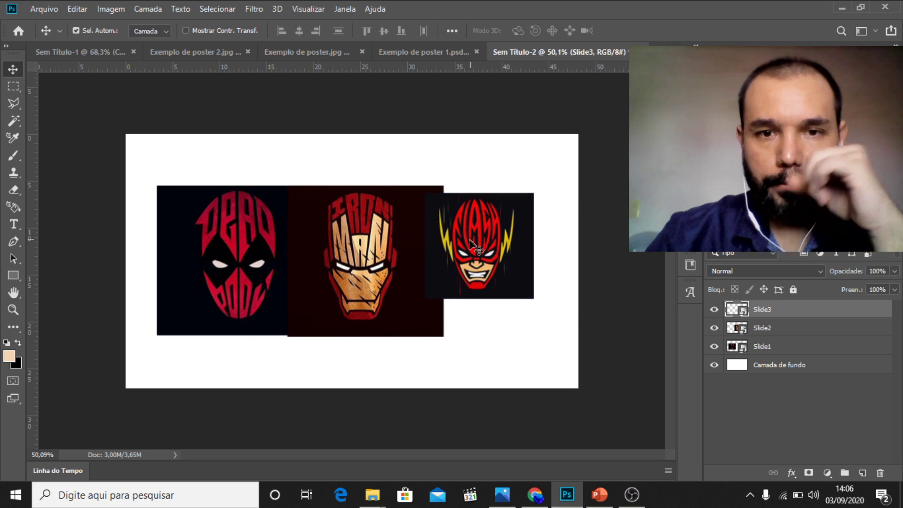
{"action": "left_click_drag", "start_coordinate": [464, 248], "coordinate": [487, 245]}
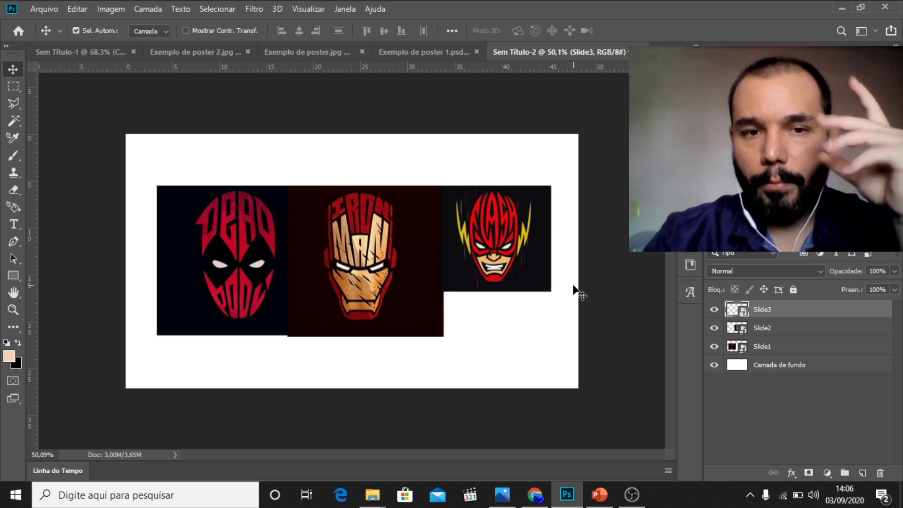
Step: Delete the Slide1, Slide2 and Slide3 layers together, leaving only Camada de fundo
{"action": "left_click", "coordinate": [779, 347]}
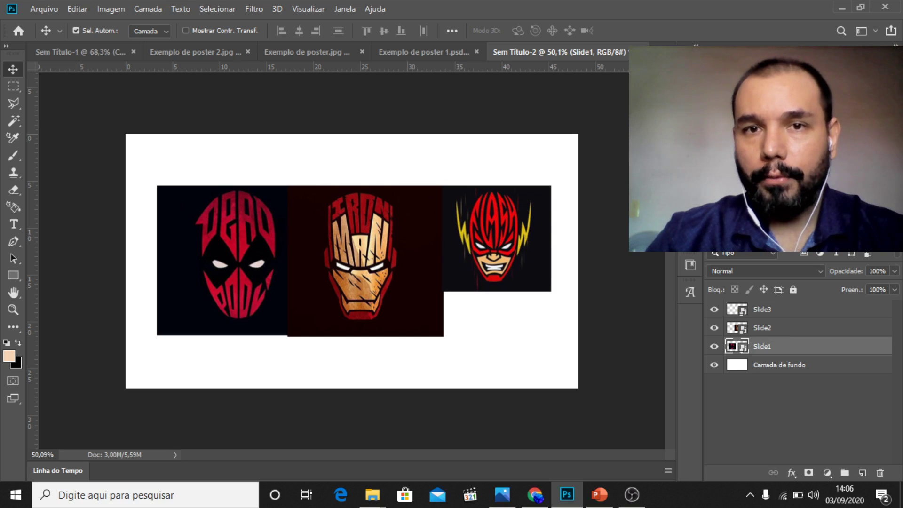
{"action": "left_click", "coordinate": [780, 330], "text": "ctrl"}
{"action": "left_click", "coordinate": [783, 311], "text": "ctrl"}
{"action": "left_click", "coordinate": [879, 472]}
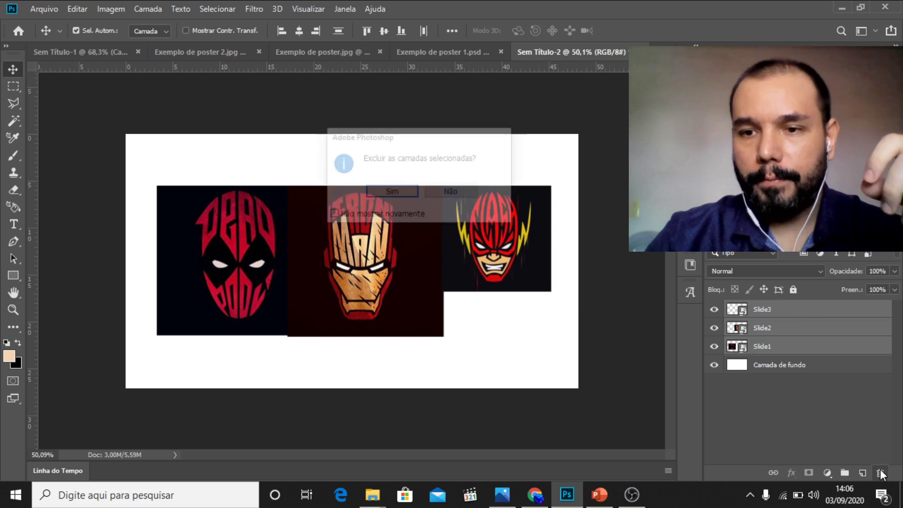
{"action": "left_click", "coordinate": [398, 195]}
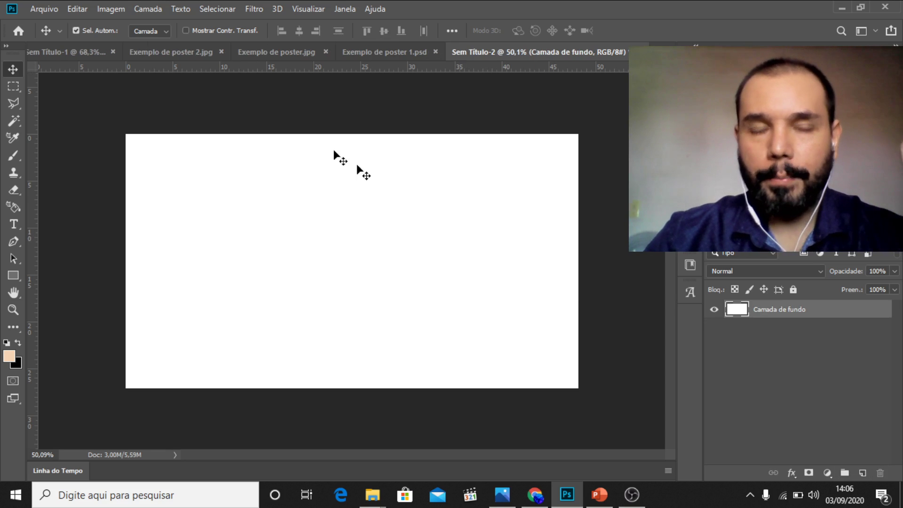
Step: Open Slide1 through Slide5 and Slide7 from the Fotos 1 folder together as separate documents
{"action": "left_click", "coordinate": [44, 8]}
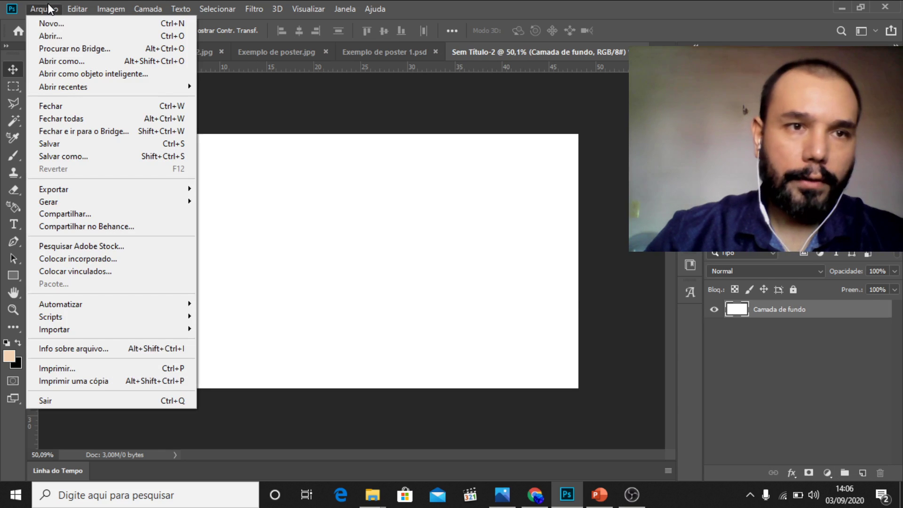
{"action": "left_click", "coordinate": [50, 36]}
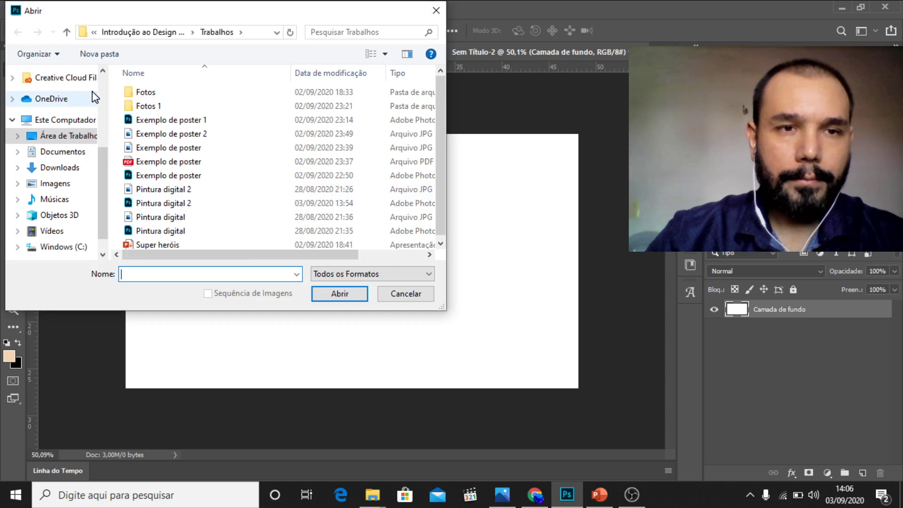
{"action": "double_click", "coordinate": [145, 107]}
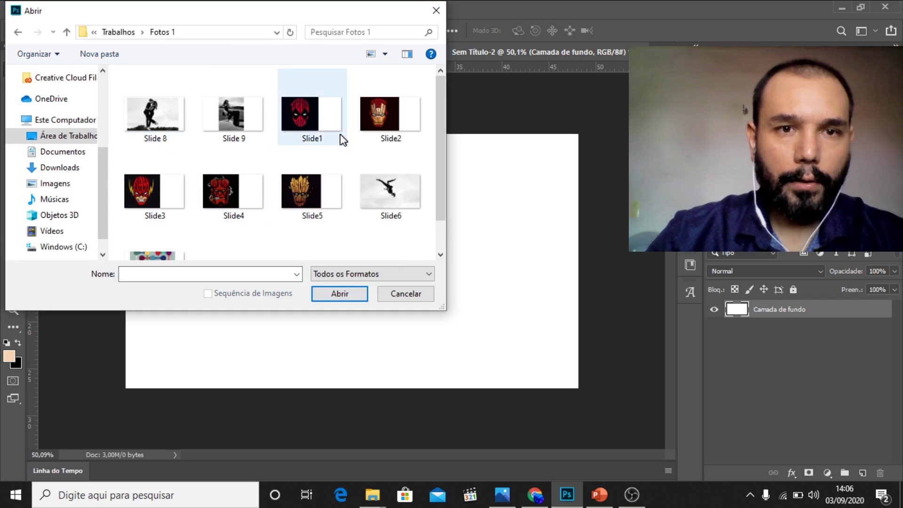
{"action": "left_click", "coordinate": [327, 126]}
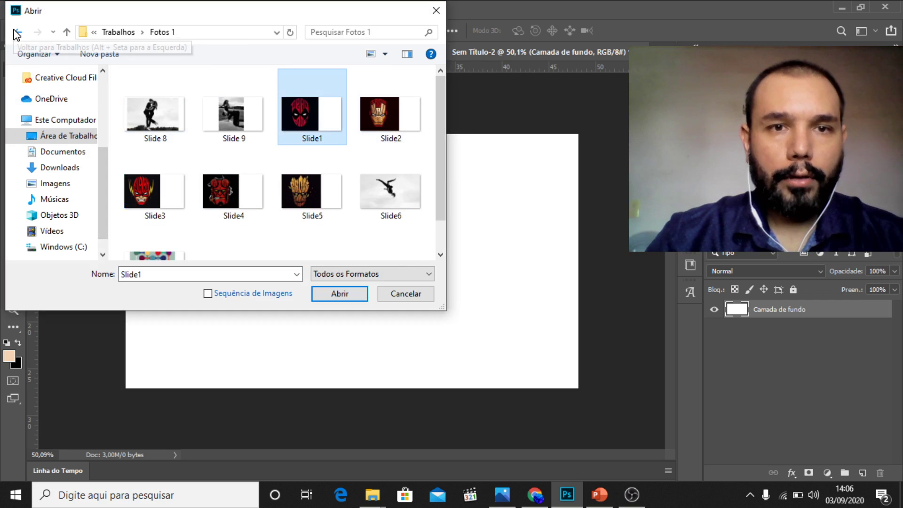
{"action": "left_click", "coordinate": [374, 120], "text": "ctrl"}
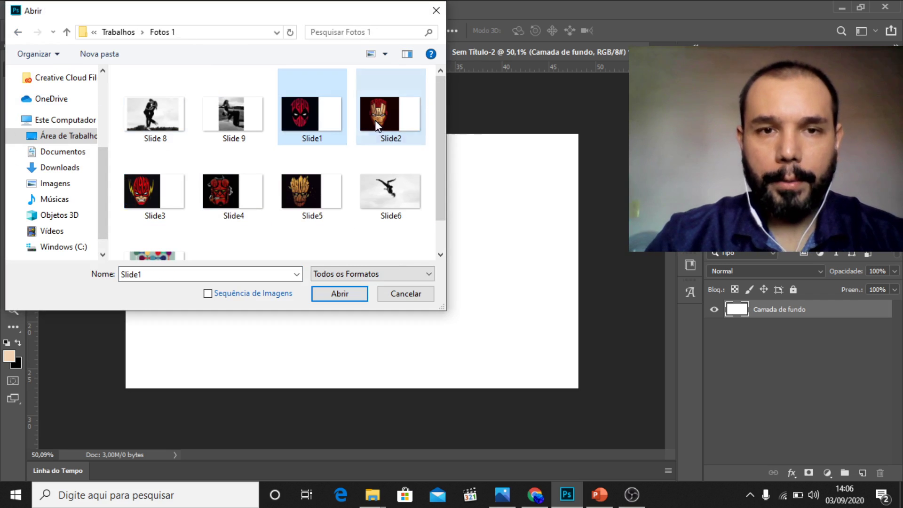
{"action": "left_click", "coordinate": [305, 206], "text": "ctrl"}
{"action": "left_click", "coordinate": [227, 205], "text": "ctrl"}
{"action": "left_click", "coordinate": [144, 206], "text": "ctrl"}
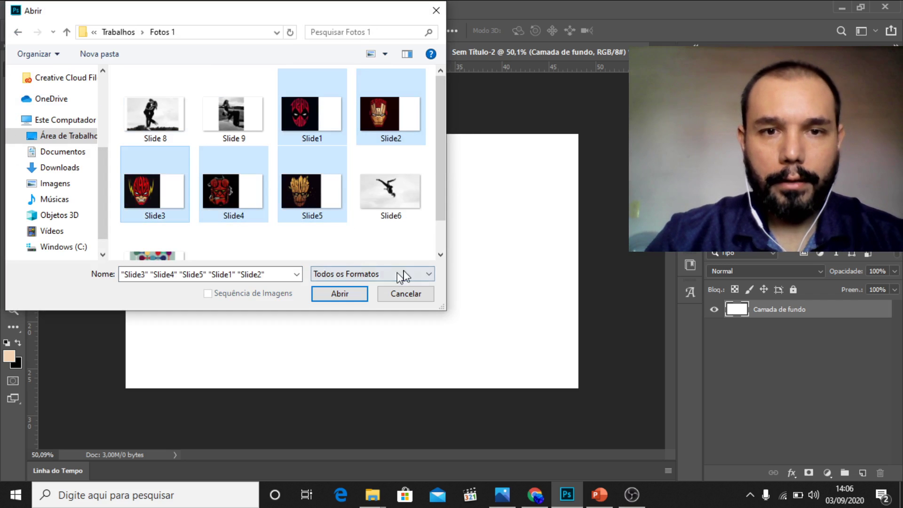
{"action": "left_click", "coordinate": [166, 258], "text": "ctrl"}
{"action": "left_click", "coordinate": [344, 300]}
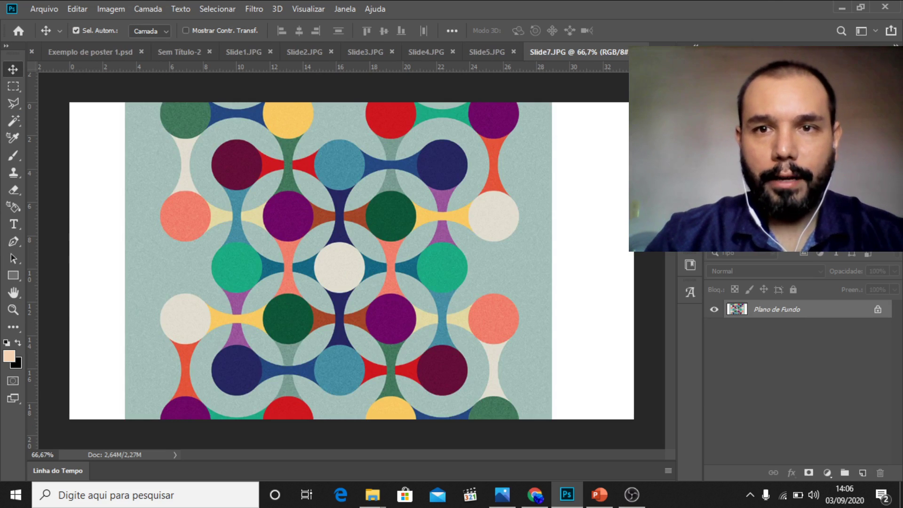
Step: Close all the opened slide image documents, leaving Sem Título-2 active
{"action": "key", "text": "ctrl+w"}
{"action": "key", "text": "ctrl+w"}
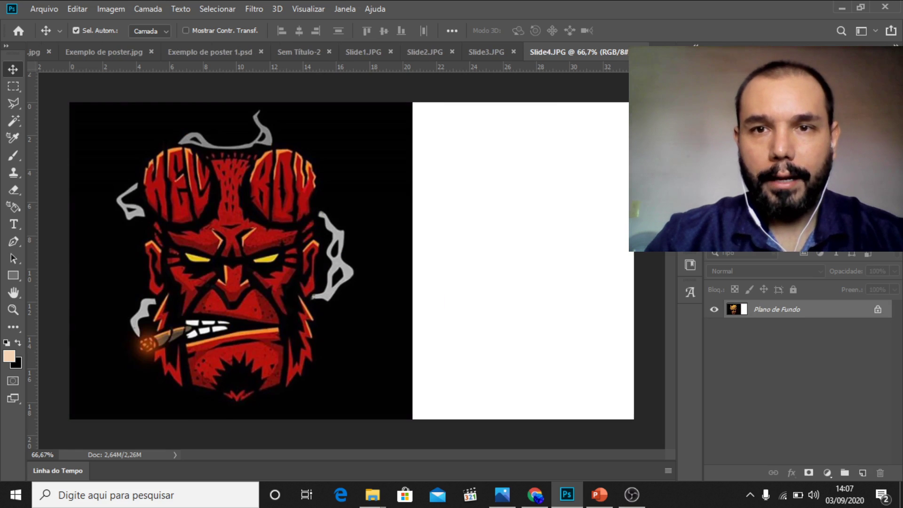
{"action": "key", "text": "ctrl+w"}
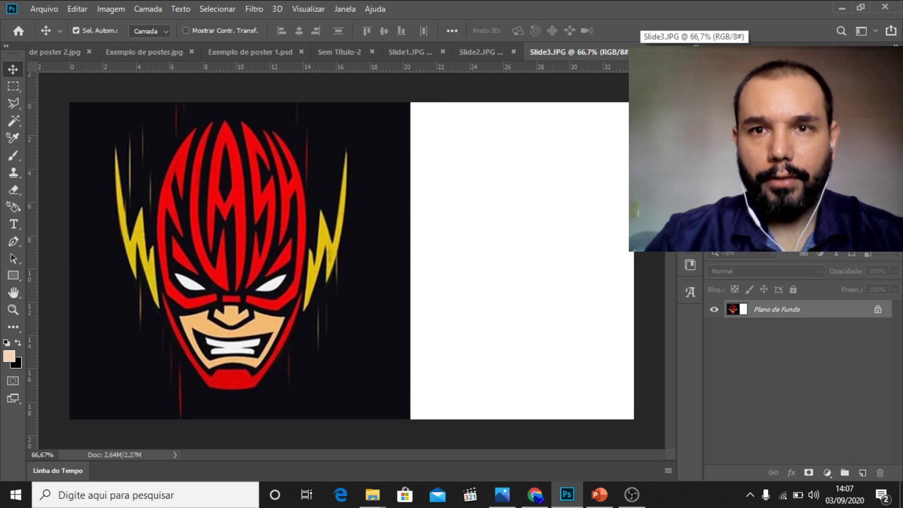
{"action": "key", "text": "ctrl+w"}
{"action": "key", "text": "ctrl+w"}
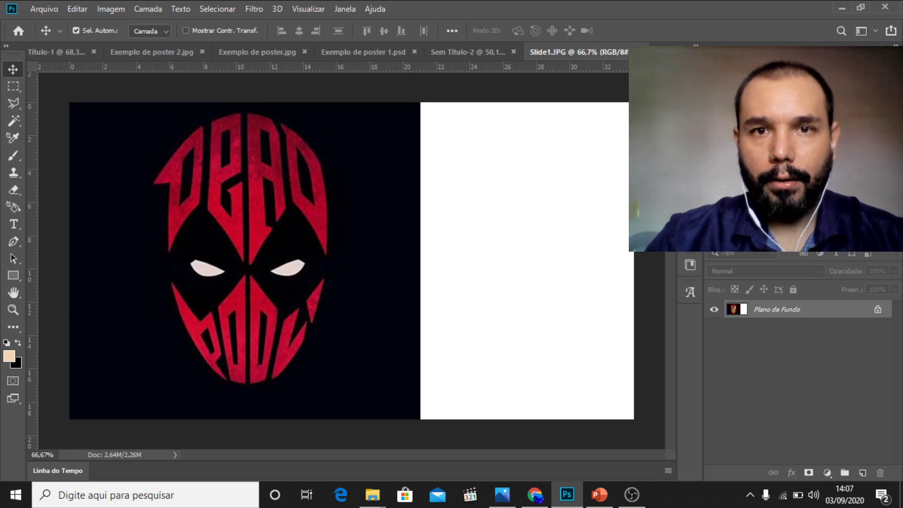
{"action": "key", "text": "ctrl+w"}
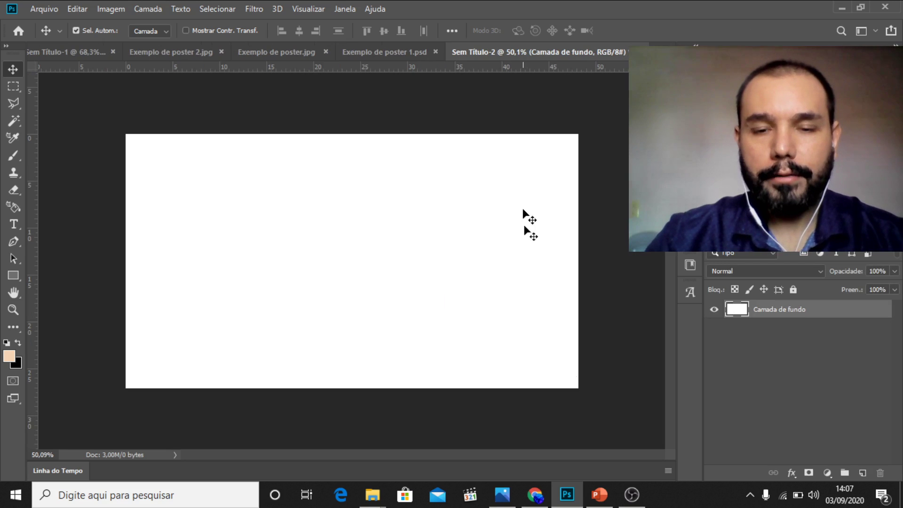
Step: Copy the Deadpool picture from slide 1 of the PowerPoint presentation Super heróis and paste it into Sem Título-2 in Photoshop
{"action": "left_click", "coordinate": [598, 497]}
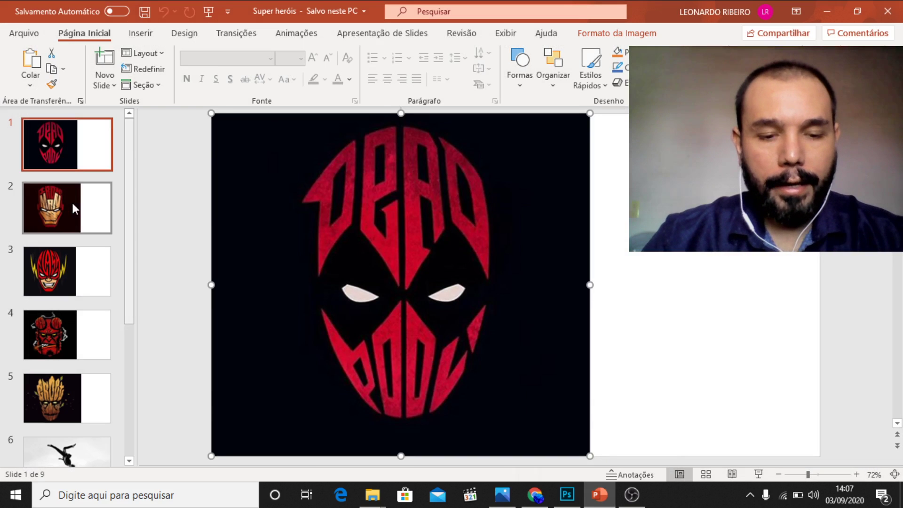
{"action": "mouse_move", "coordinate": [567, 493]}
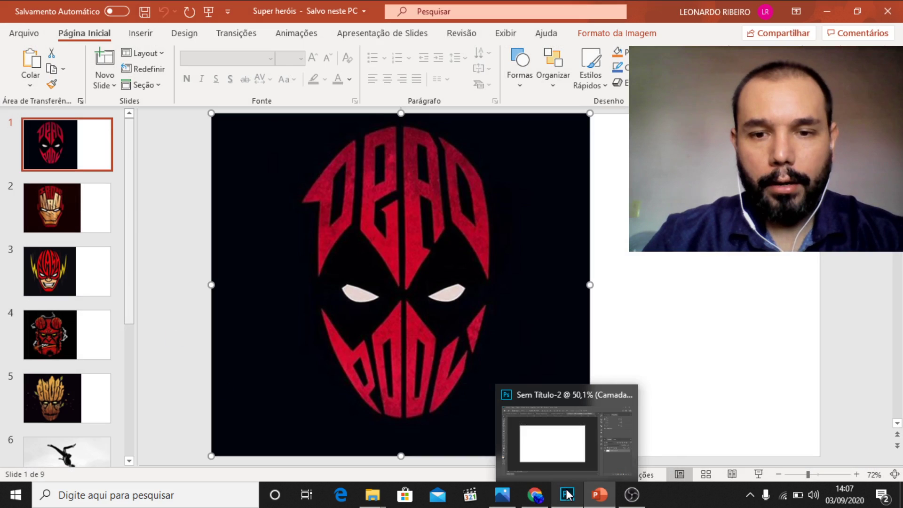
{"action": "left_click", "coordinate": [567, 494]}
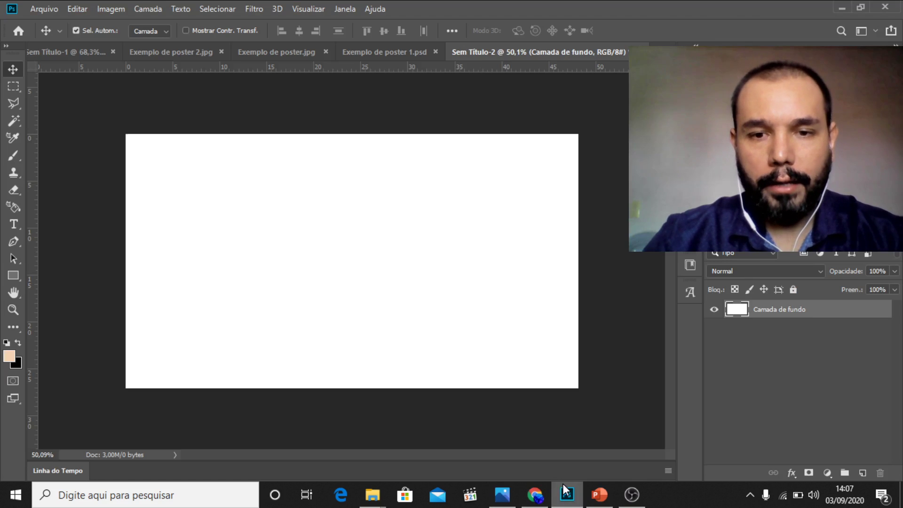
{"action": "key", "text": "ctrl+v"}
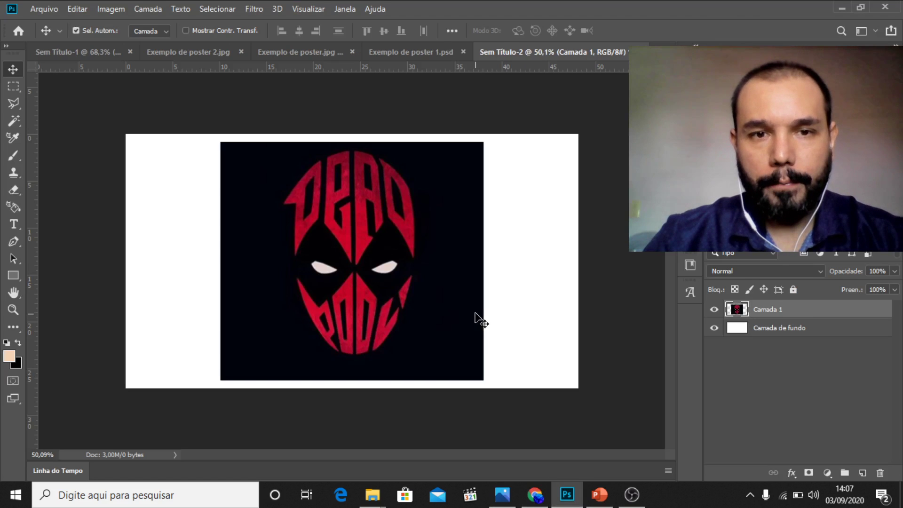
Step: Copy the Iron Man picture from slide 2 in PowerPoint and paste it as a new layer into Sem Título-2 in Photoshop
{"action": "left_click", "coordinate": [600, 500]}
{"action": "left_click", "coordinate": [66, 207]}
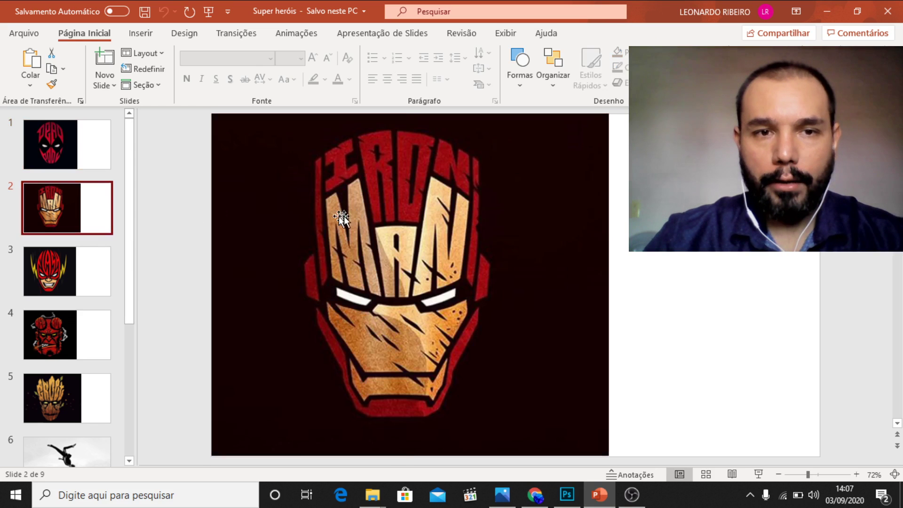
{"action": "left_click", "coordinate": [350, 215]}
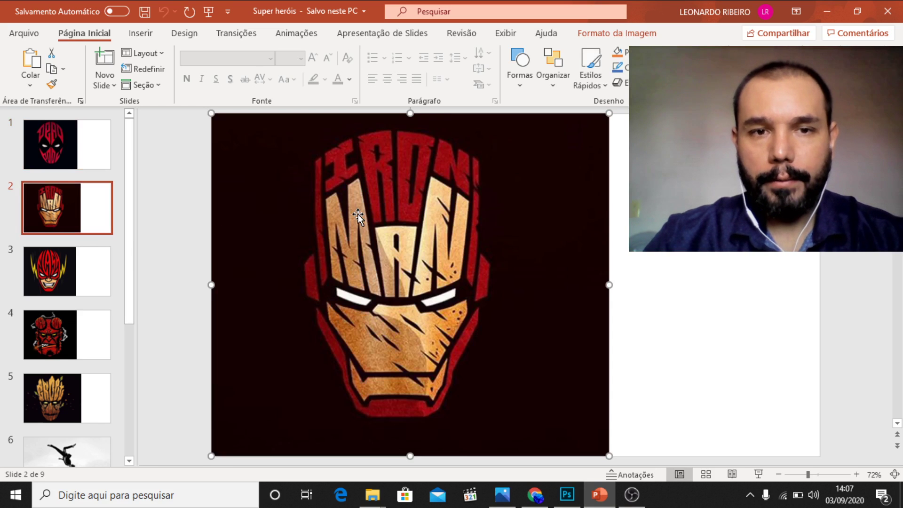
{"action": "left_click", "coordinate": [535, 494]}
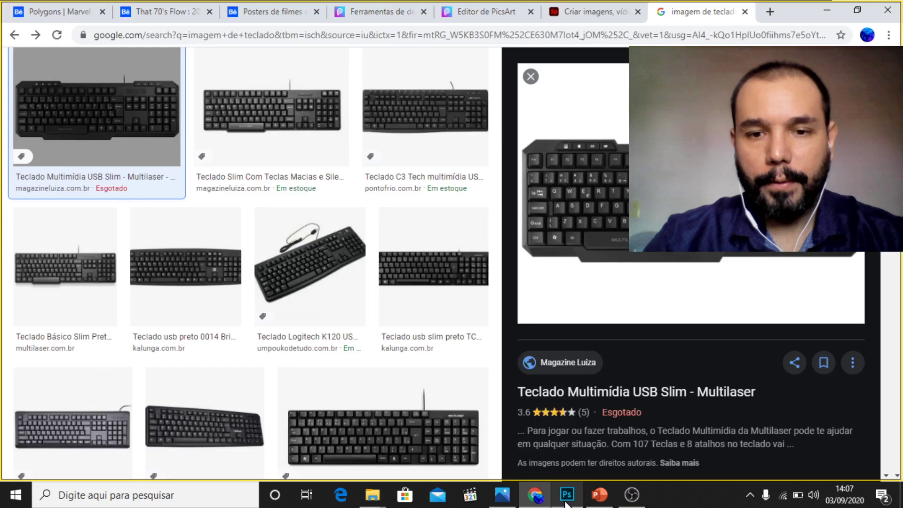
{"action": "left_click", "coordinate": [566, 495]}
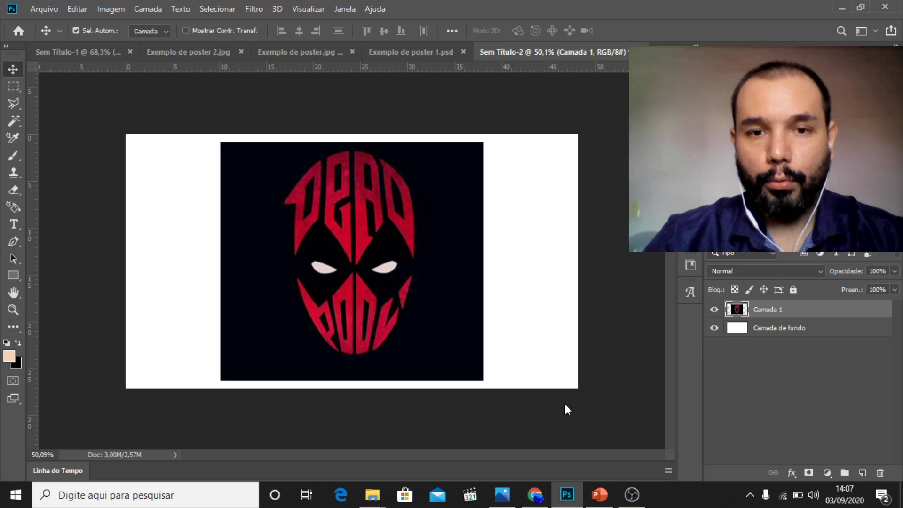
{"action": "key", "text": "ctrl+v"}
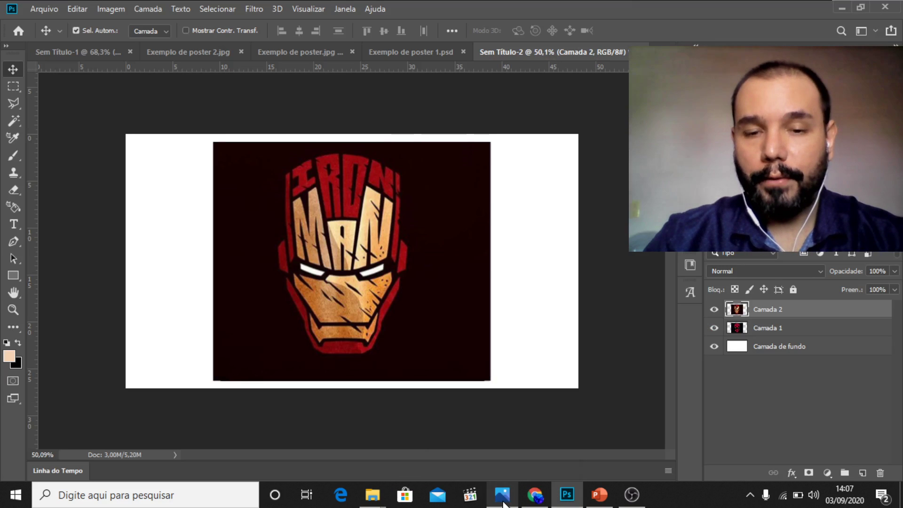
{"action": "mouse_move", "coordinate": [503, 495]}
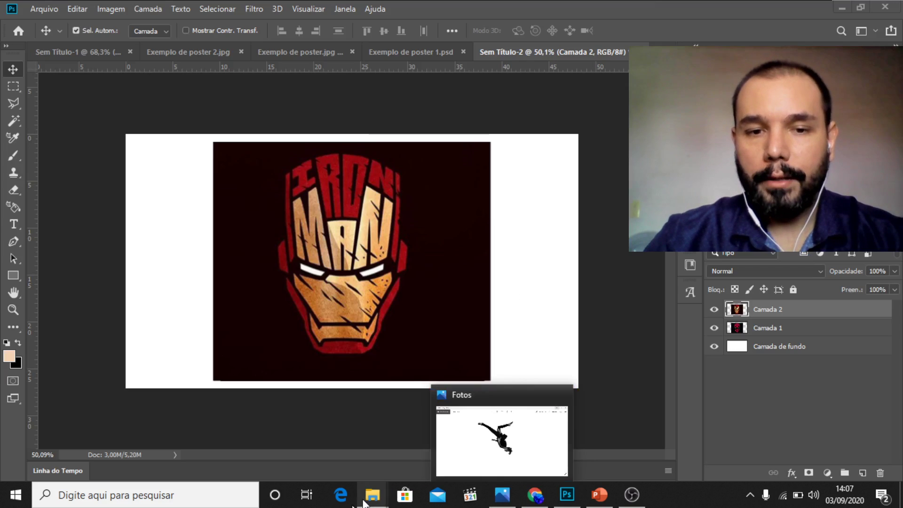
{"action": "mouse_move", "coordinate": [372, 495]}
{"action": "left_click", "coordinate": [431, 458]}
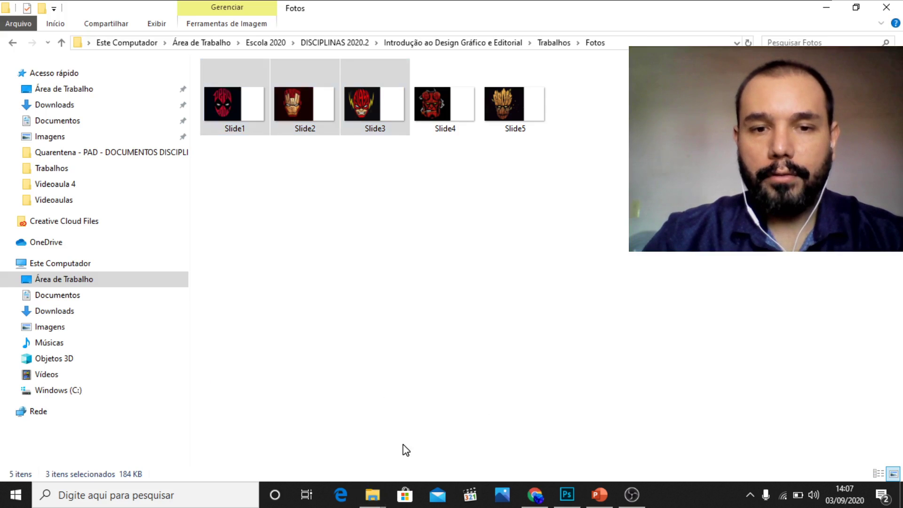
{"action": "left_click", "coordinate": [394, 184]}
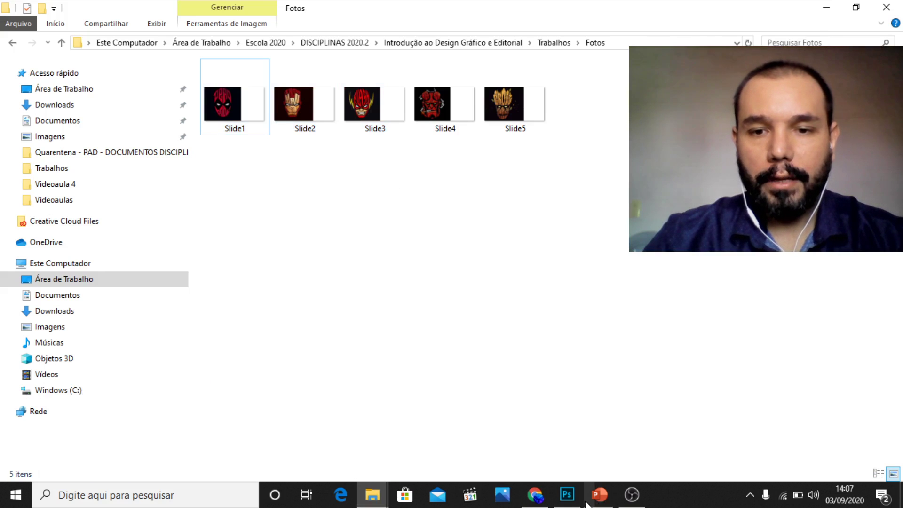
Step: Copy the Flash picture from slide 3 in PowerPoint and paste it as a new layer into the Photoshop document
{"action": "left_click", "coordinate": [598, 495]}
{"action": "key", "text": "Down"}
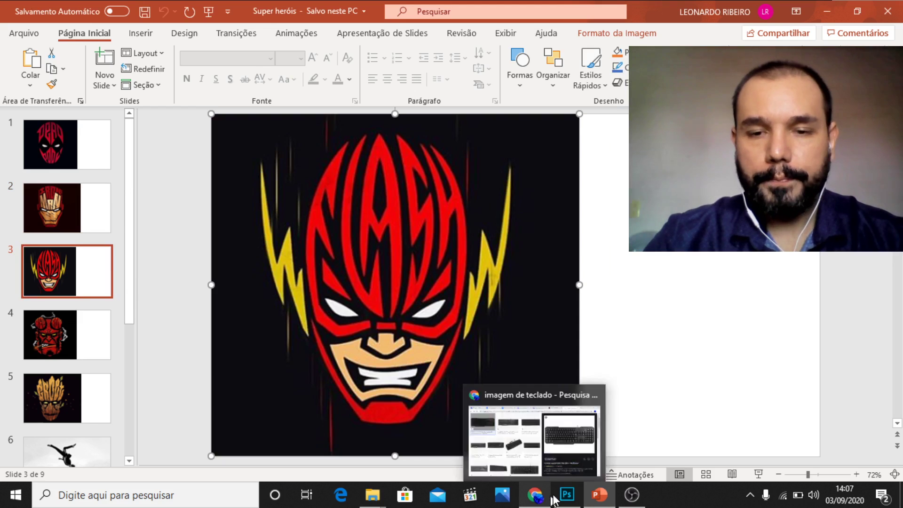
{"action": "left_click", "coordinate": [566, 493]}
{"action": "key", "text": "ctrl+v"}
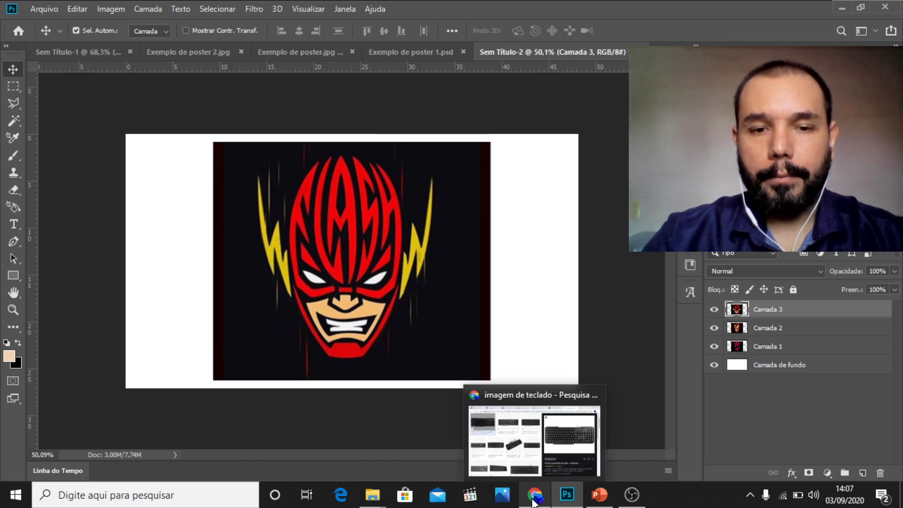
{"action": "mouse_move", "coordinate": [358, 503]}
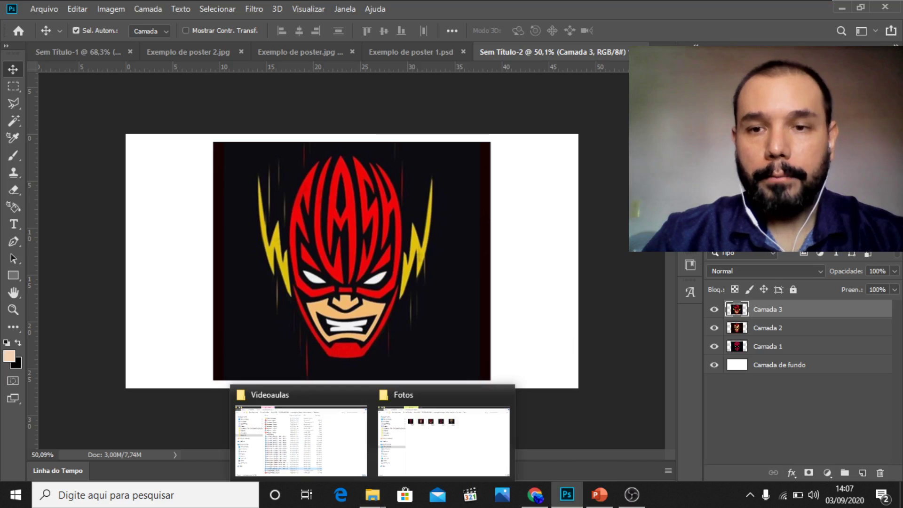
Step: Move layer Camada 1 to the top of the layer stack and rename it Dead Pool
{"action": "left_click", "coordinate": [776, 347]}
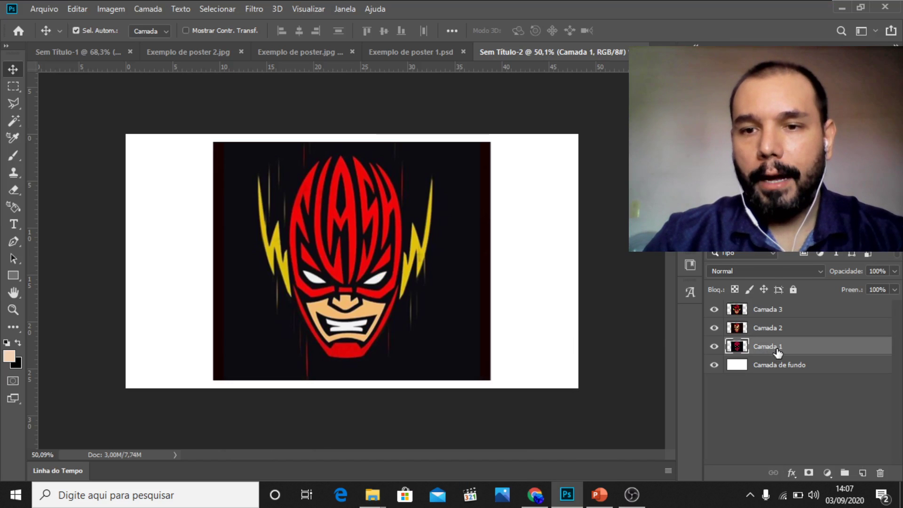
{"action": "left_click_drag", "start_coordinate": [779, 352], "coordinate": [772, 305]}
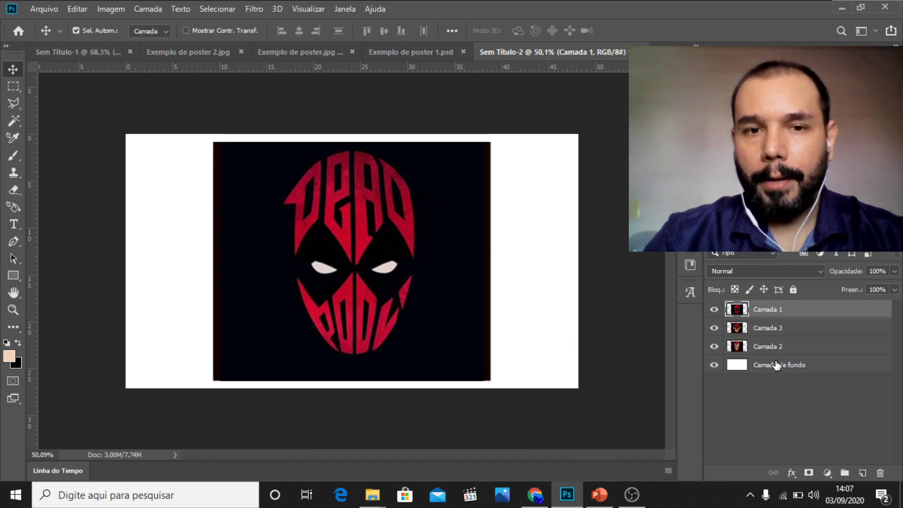
{"action": "double_click", "coordinate": [768, 310]}
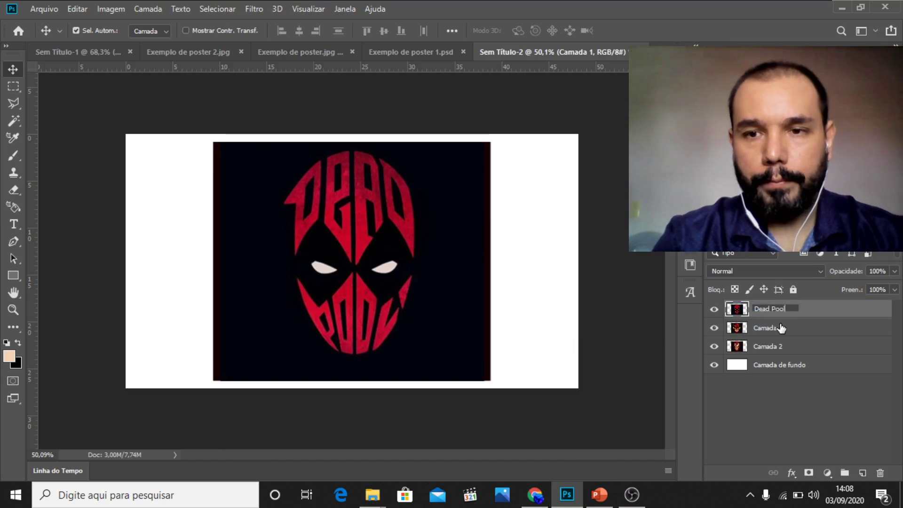
{"action": "key", "text": "Return"}
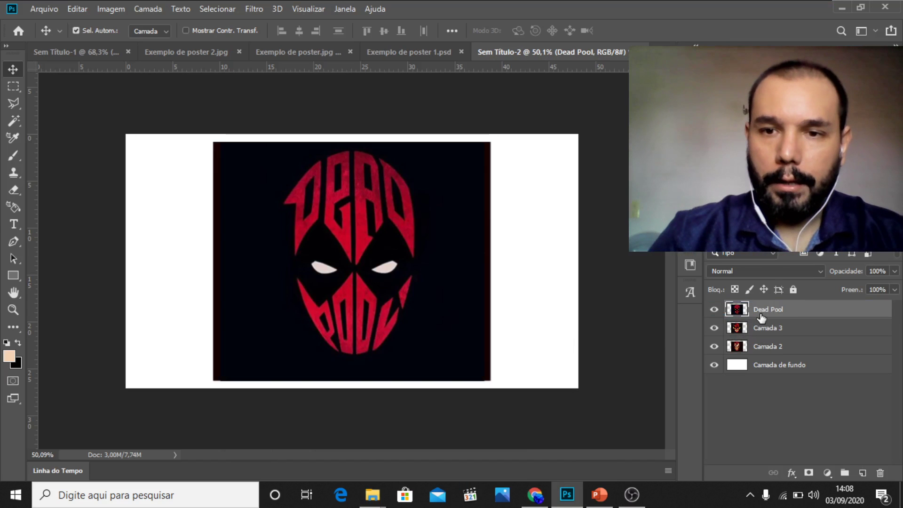
Step: Rename layer Camada 3 as Flash and layer Camada 2 as Homem de Ferro
{"action": "left_click", "coordinate": [757, 329]}
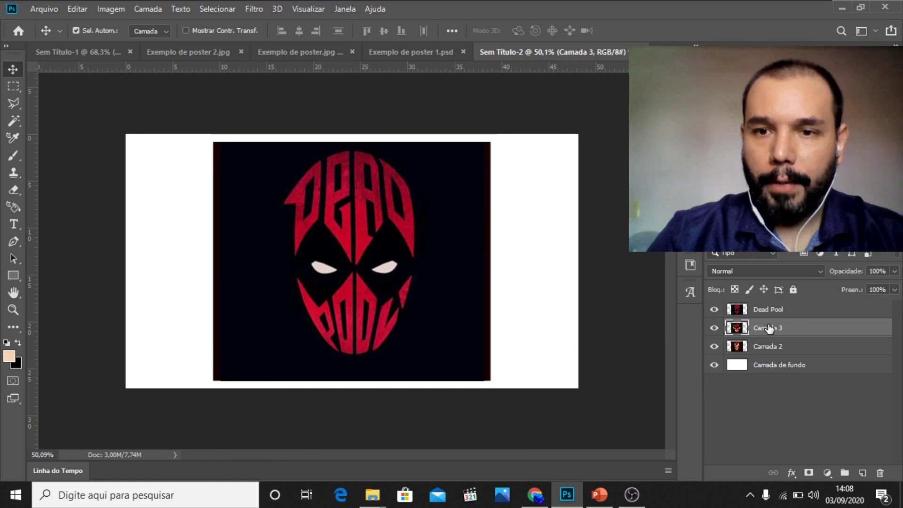
{"action": "double_click", "coordinate": [767, 328]}
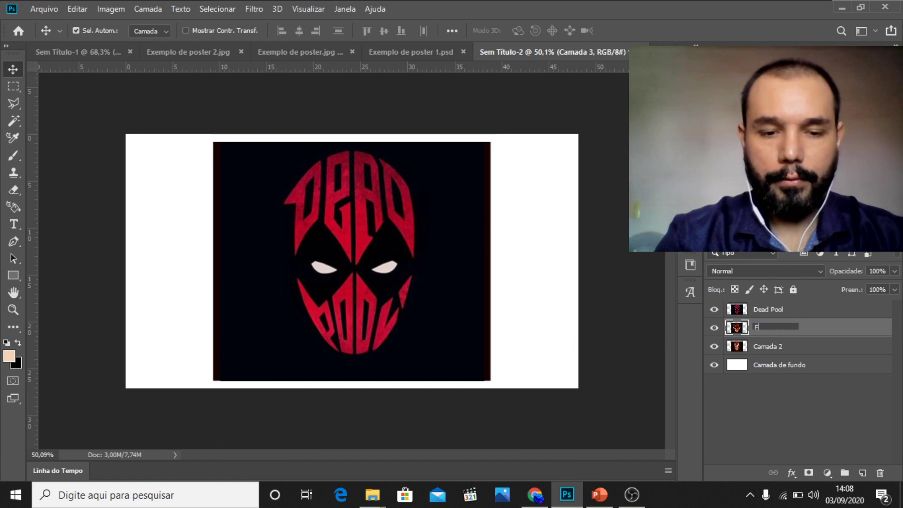
{"action": "key", "text": "Return"}
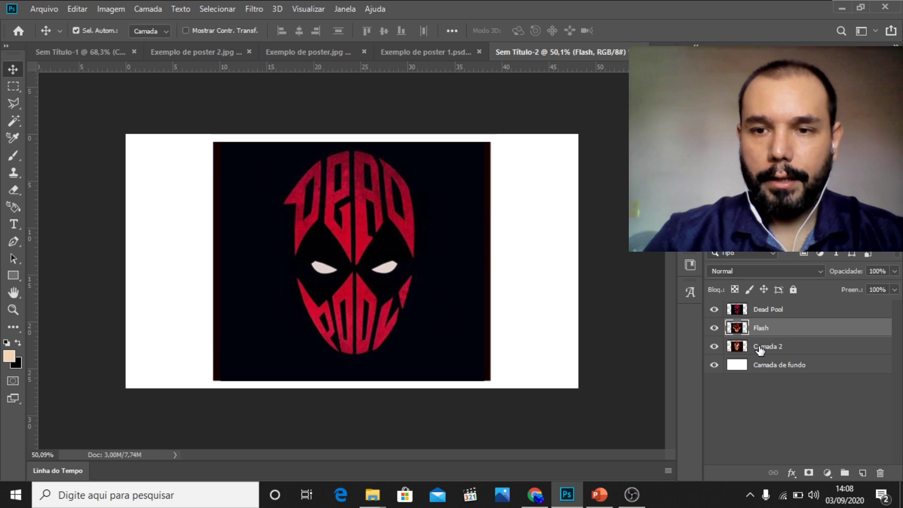
{"action": "double_click", "coordinate": [757, 347]}
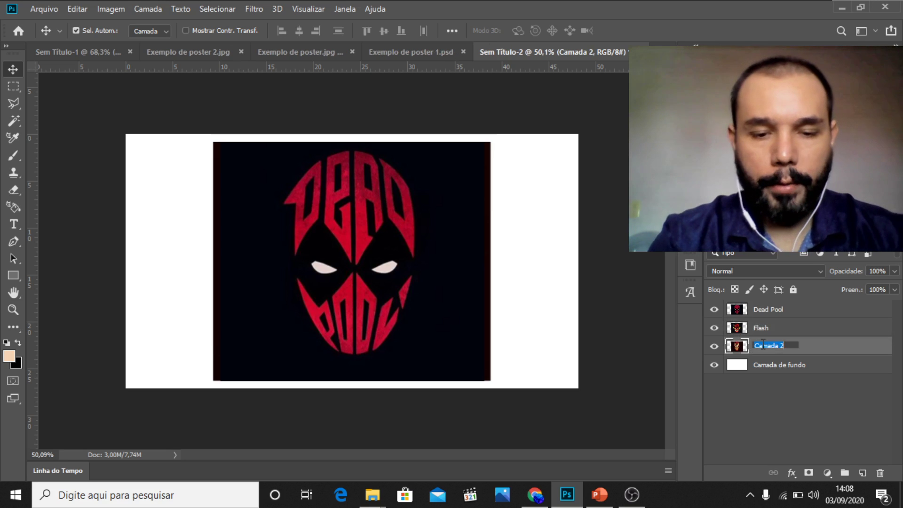
{"action": "type", "text": "Homem de Ferro"}
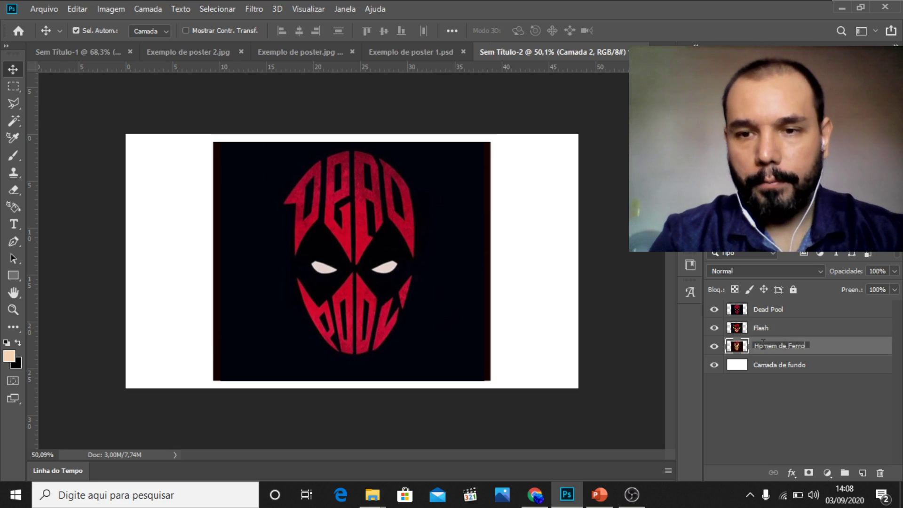
{"action": "key", "text": "Return"}
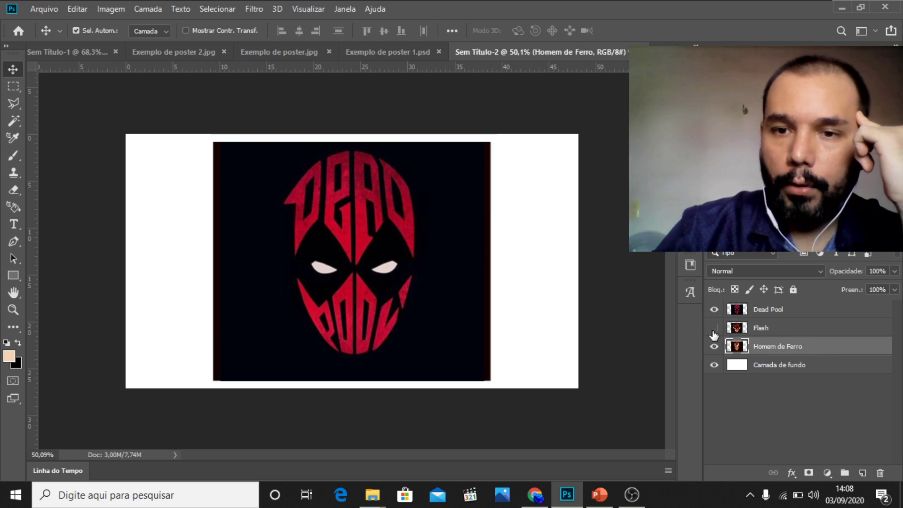
Step: Hide the Flash and Homem de Ferro layers, leaving Dead Pool and the background layer visible
{"action": "left_click", "coordinate": [715, 347]}
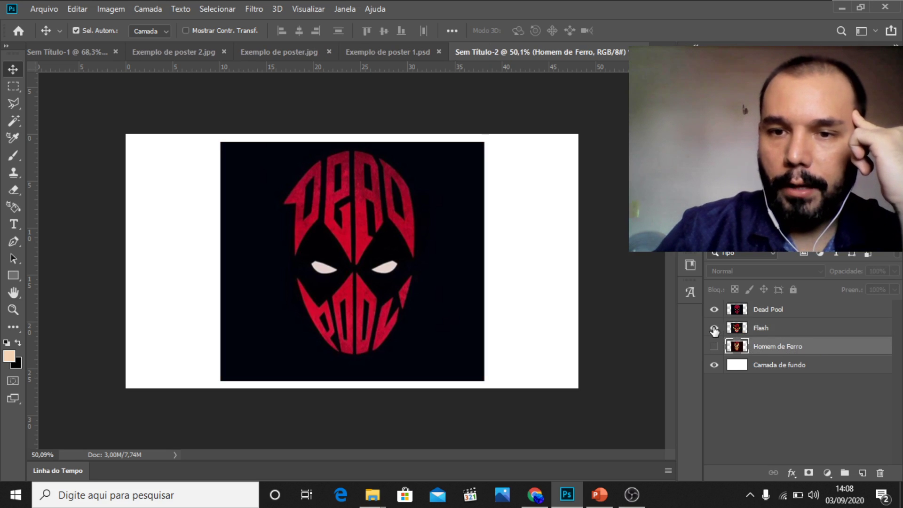
{"action": "left_click", "coordinate": [714, 346]}
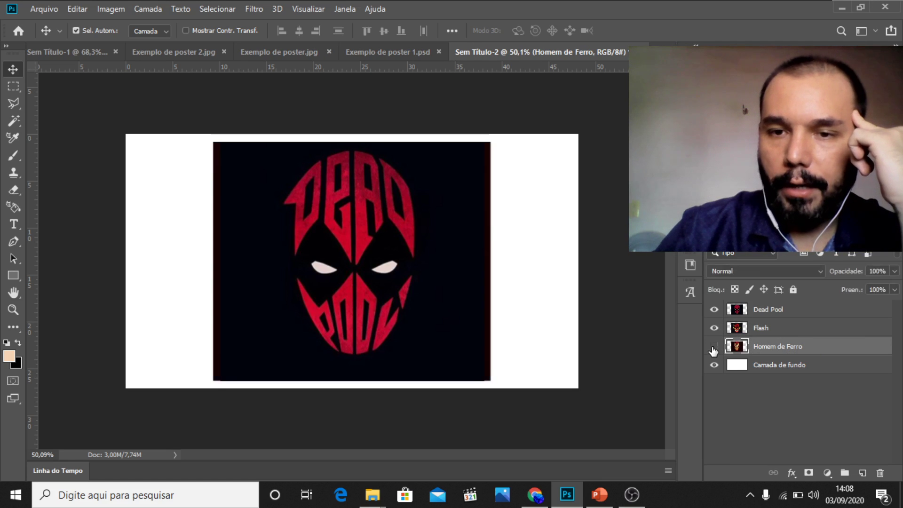
{"action": "left_click", "coordinate": [714, 346]}
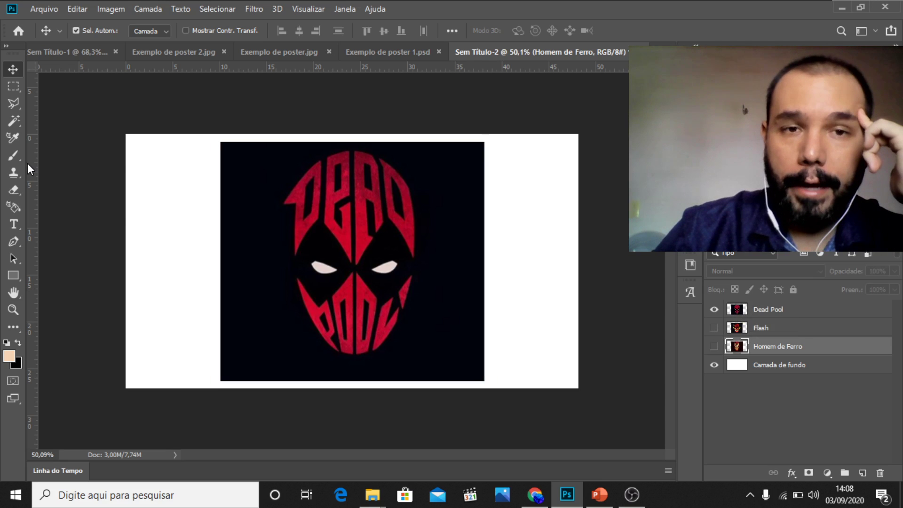
Step: Select the black background of the Dead Pool layer with the Magic Wand at tolerance 32 and delete it
{"action": "left_click", "coordinate": [10, 120]}
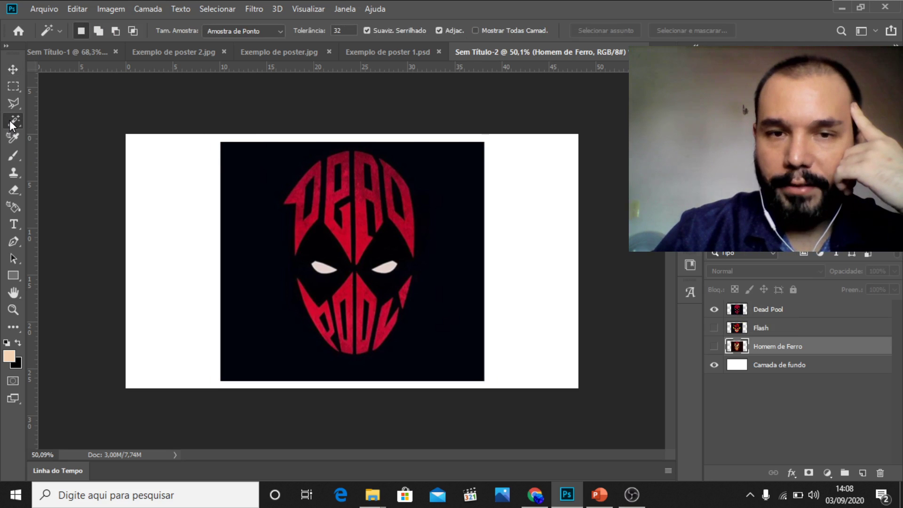
{"action": "left_click", "coordinate": [232, 162]}
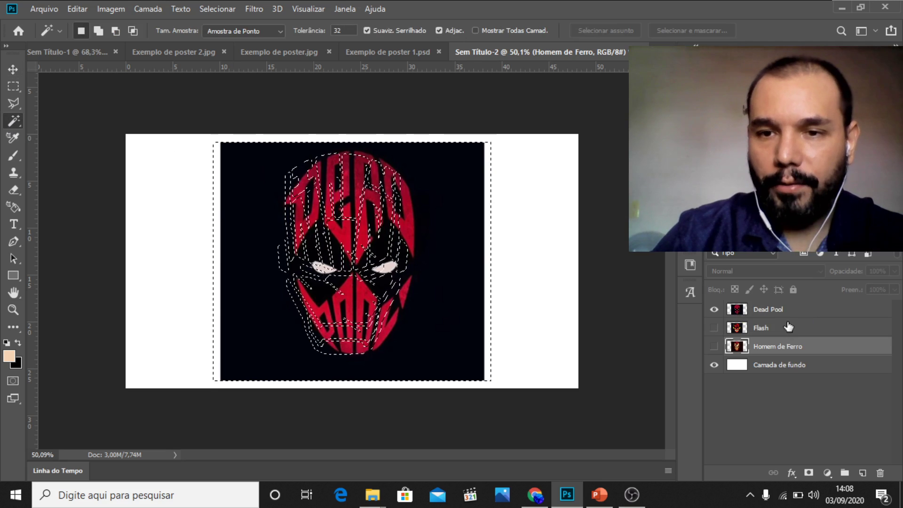
{"action": "left_click", "coordinate": [779, 310]}
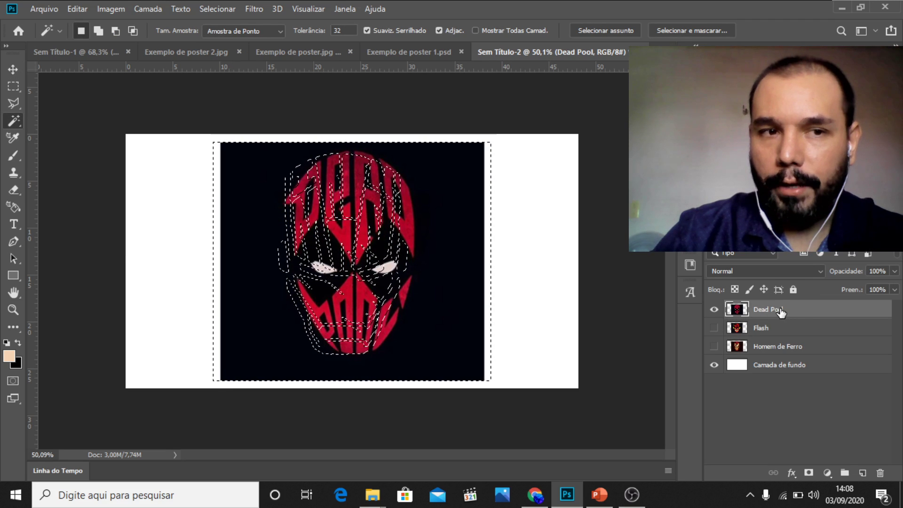
{"action": "key", "text": "ctrl+d"}
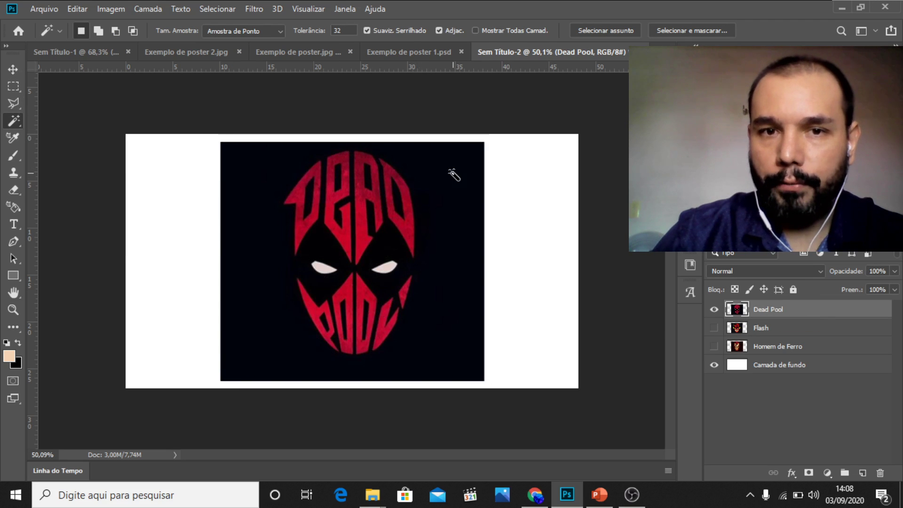
{"action": "left_click", "coordinate": [453, 173]}
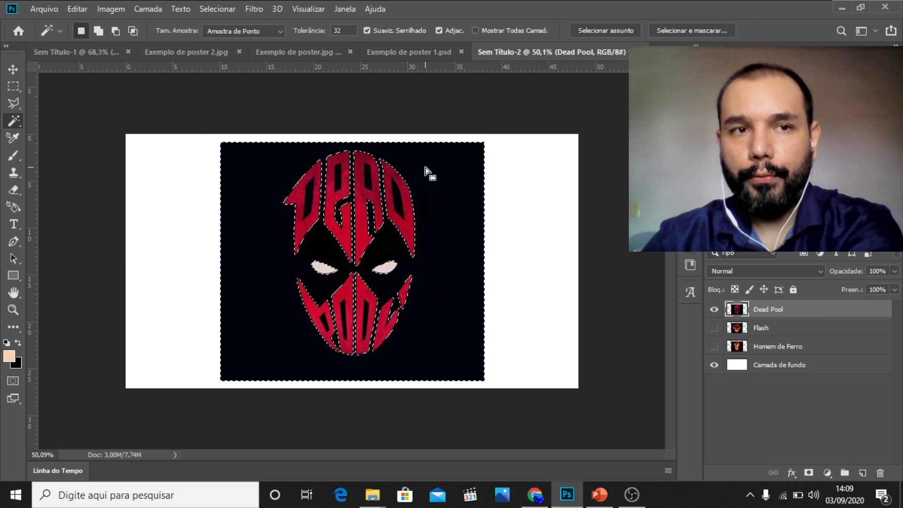
{"action": "key", "text": "Delete"}
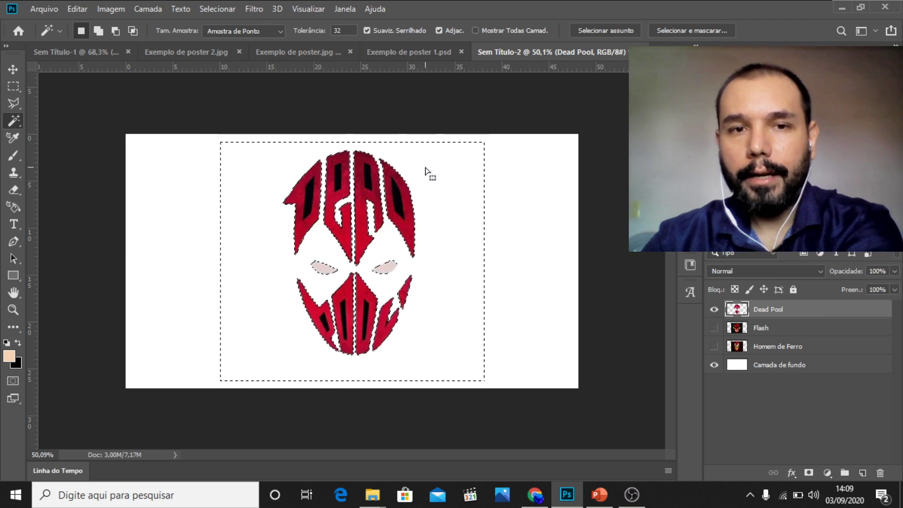
Step: Select the black areas enclosed by the letters of the Deadpool mask with the Magic Wand, delete them and clear the selection
{"action": "left_click", "coordinate": [396, 197]}
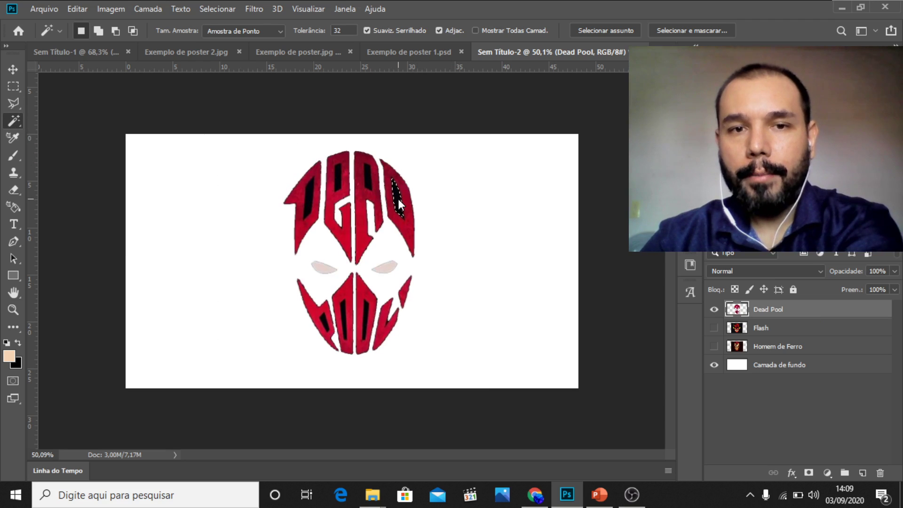
{"action": "left_click", "coordinate": [368, 180], "text": "shift"}
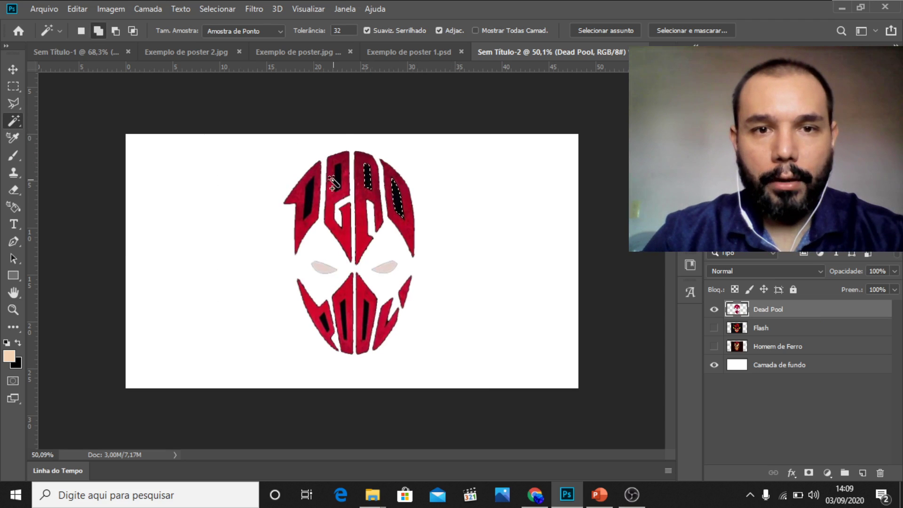
{"action": "left_click", "coordinate": [338, 182], "text": "shift"}
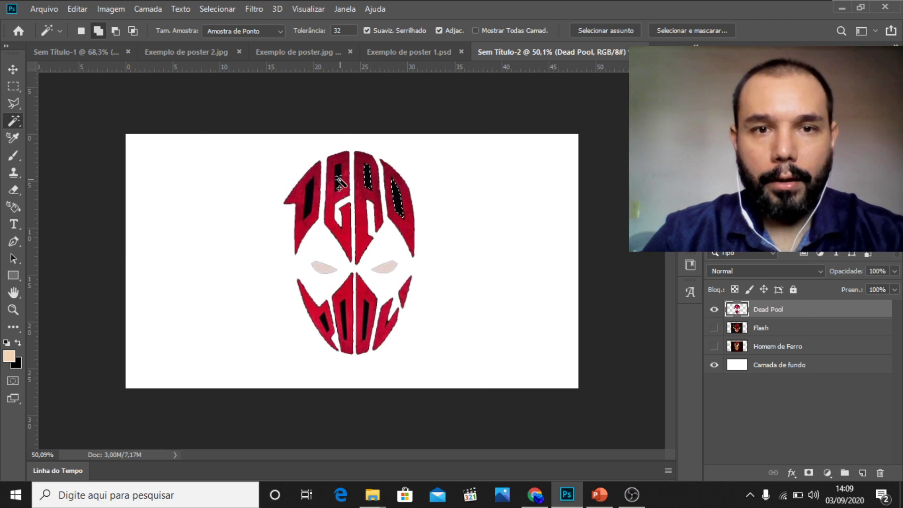
{"action": "left_click", "coordinate": [309, 200], "text": "shift"}
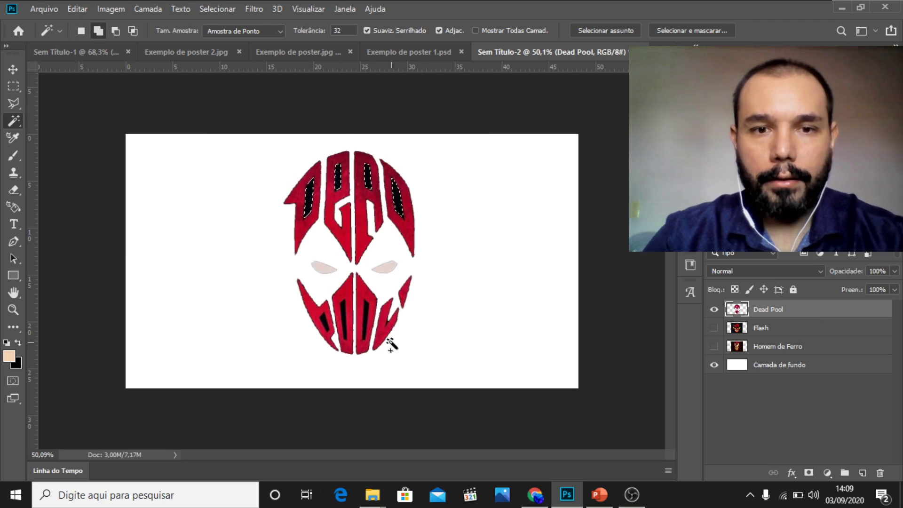
{"action": "left_click", "coordinate": [365, 321], "text": "shift"}
{"action": "left_click", "coordinate": [346, 320], "text": "shift"}
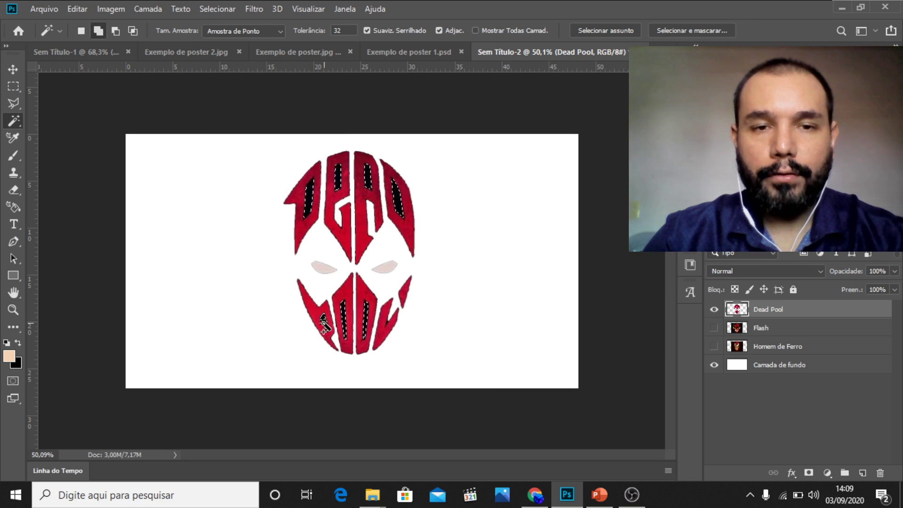
{"action": "left_click", "coordinate": [324, 322], "text": "shift"}
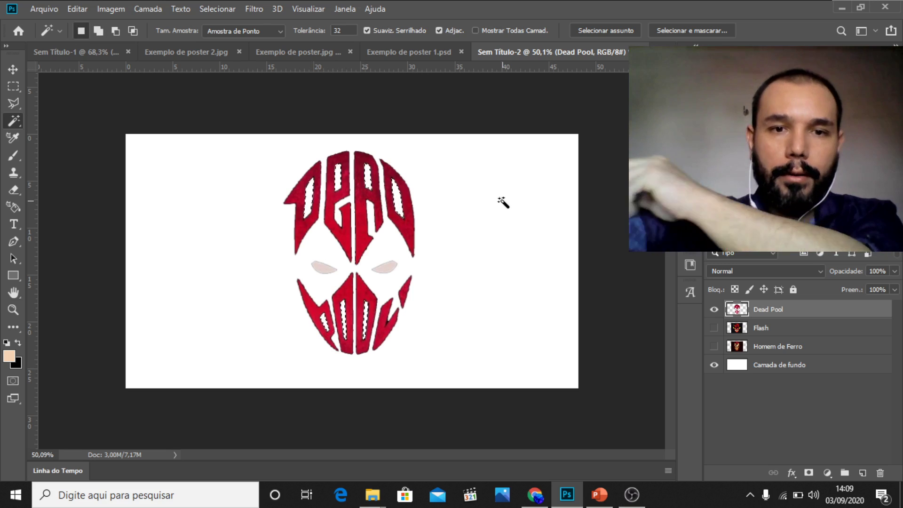
{"action": "left_click", "coordinate": [14, 87]}
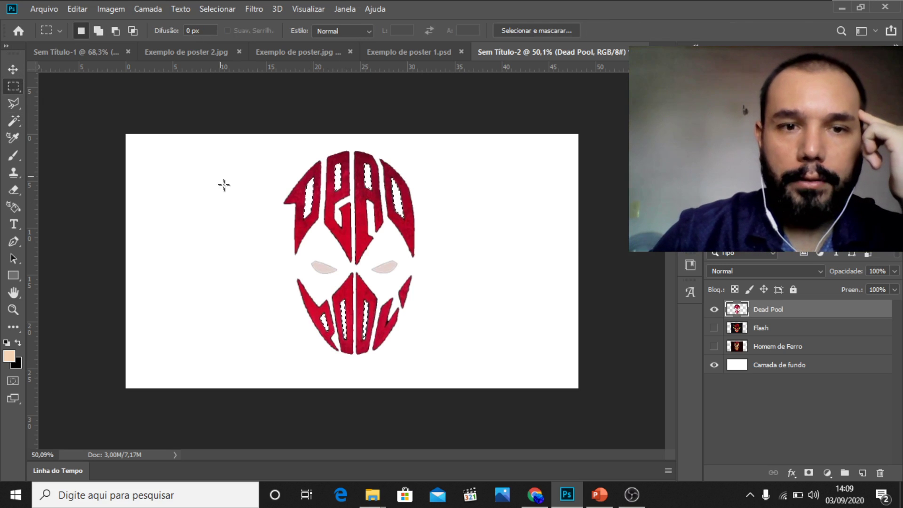
{"action": "left_click", "coordinate": [224, 185]}
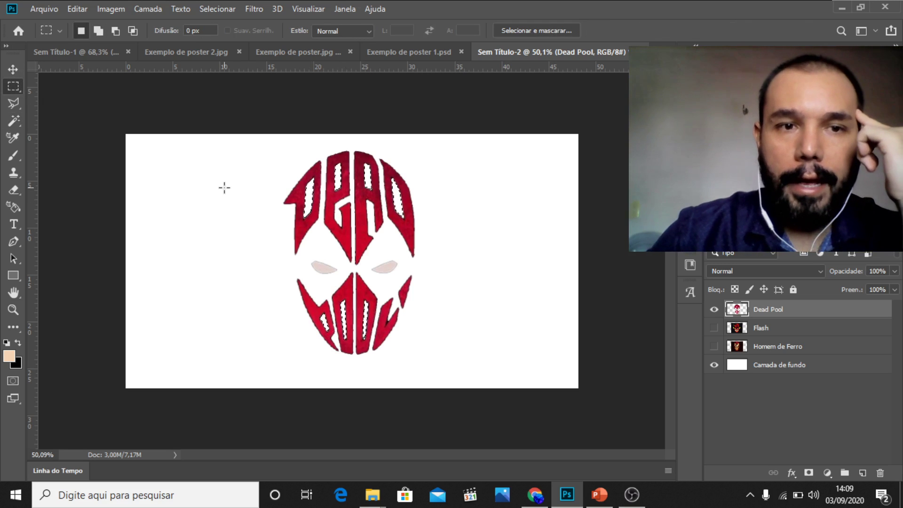
Step: Check the transparency of the Deadpool cut-out by hiding the background layer Camada de fundo and showing it again
{"action": "left_click", "coordinate": [714, 365]}
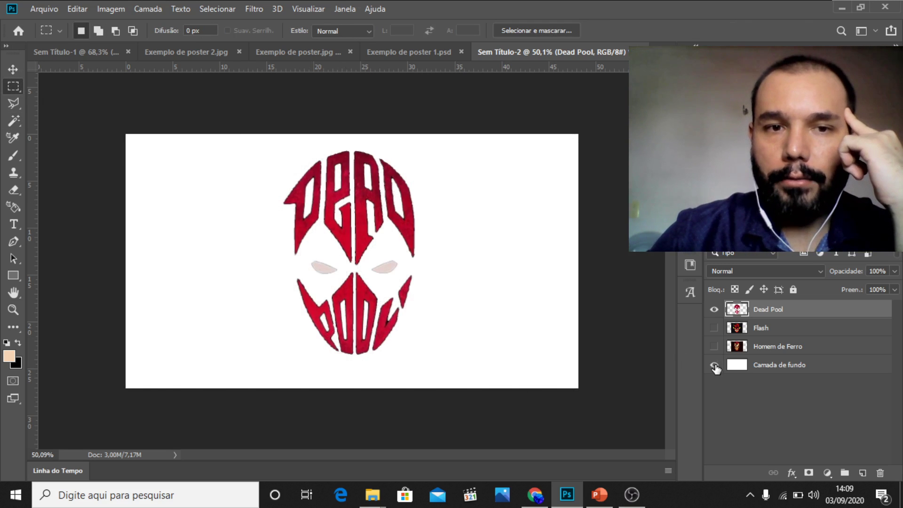
{"action": "left_click", "coordinate": [714, 365]}
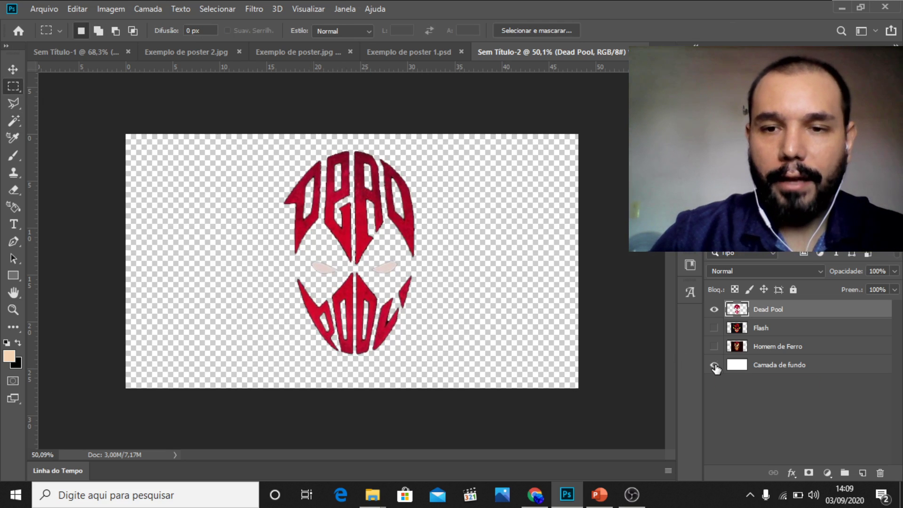
{"action": "left_click", "coordinate": [714, 365]}
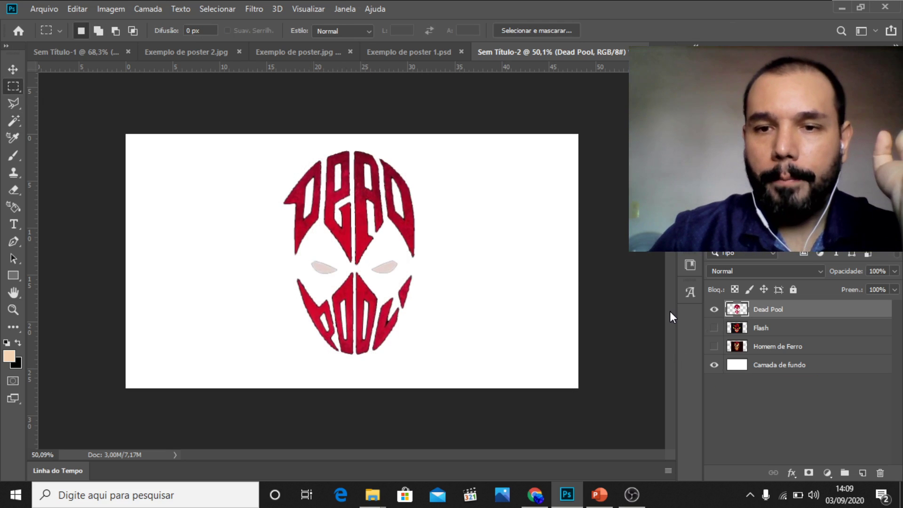
Step: Scale the Dead Pool layer to about 60% with Free Transform and place it on the left half of the canvas
{"action": "key", "text": "ctrl+t"}
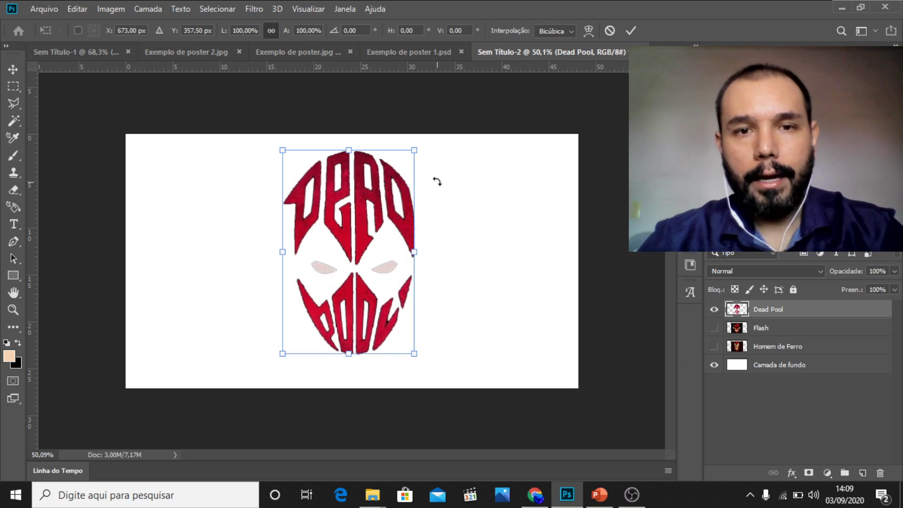
{"action": "left_click_drag", "start_coordinate": [414, 149], "coordinate": [371, 180]}
{"action": "left_click_drag", "start_coordinate": [360, 216], "coordinate": [245, 219]}
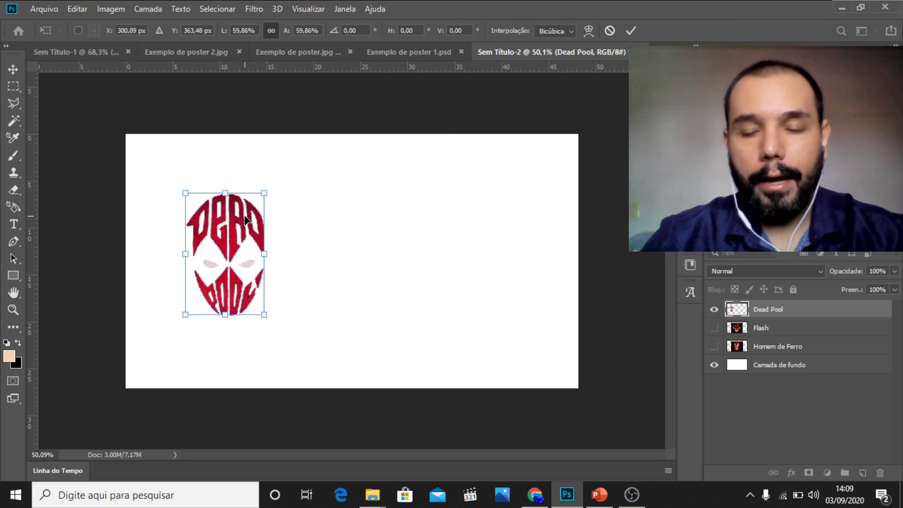
{"action": "key", "text": "Return"}
{"action": "key", "text": "m"}
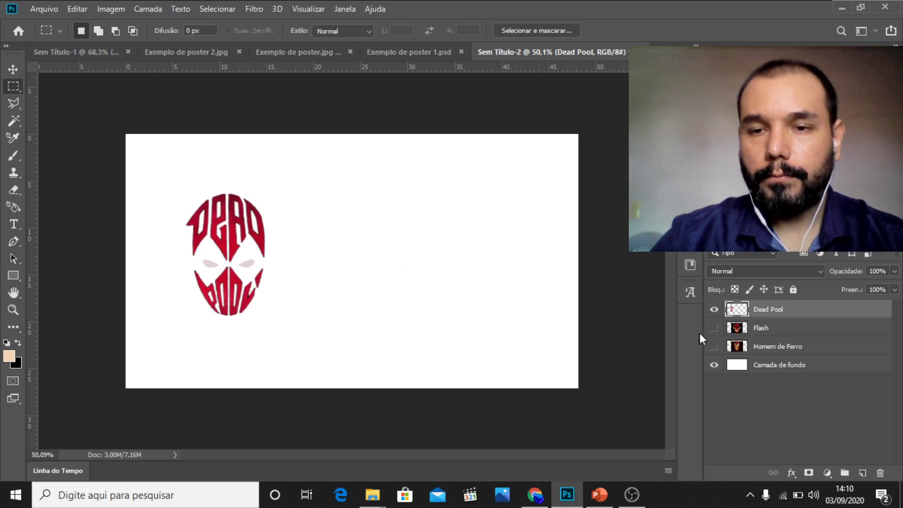
Step: Show the Flash layer and move its picture toward the right of the canvas, partly clear of the Deadpool mask
{"action": "left_click", "coordinate": [715, 327]}
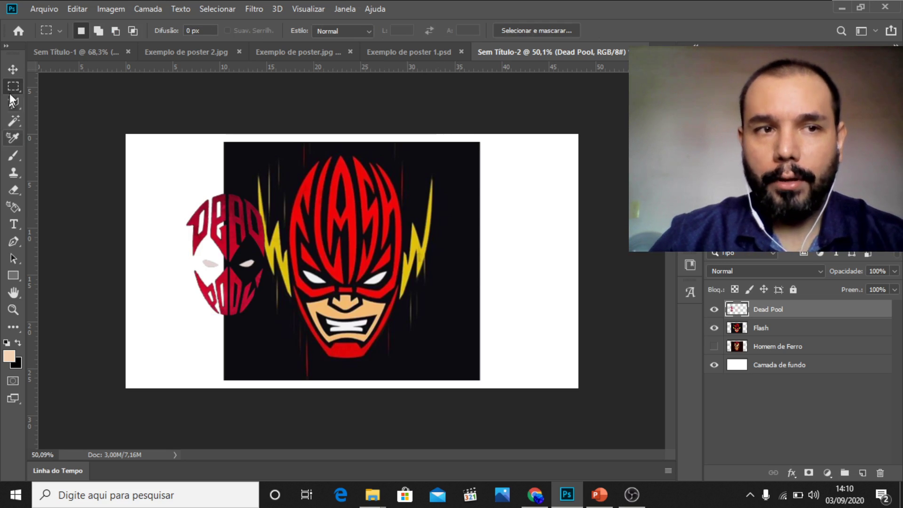
{"action": "left_click", "coordinate": [10, 69]}
{"action": "left_click_drag", "start_coordinate": [412, 257], "coordinate": [327, 263]}
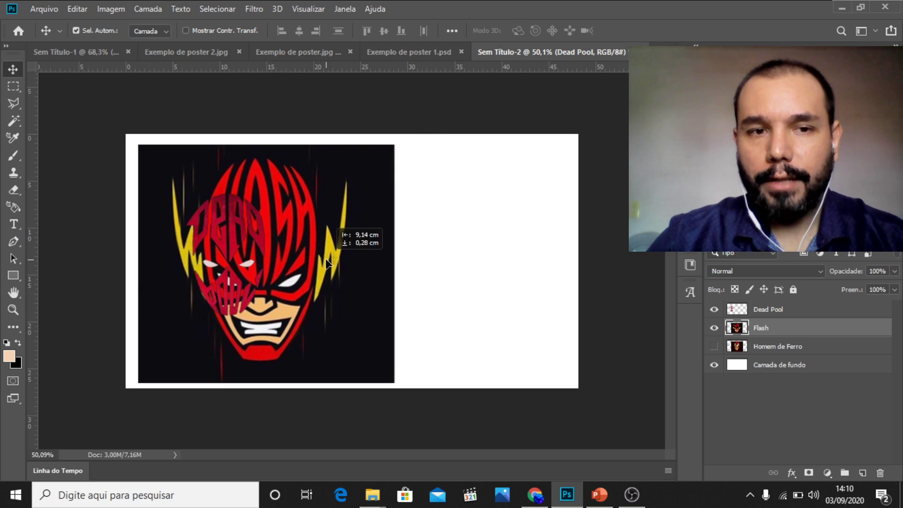
{"action": "left_click_drag", "start_coordinate": [328, 263], "coordinate": [445, 264]}
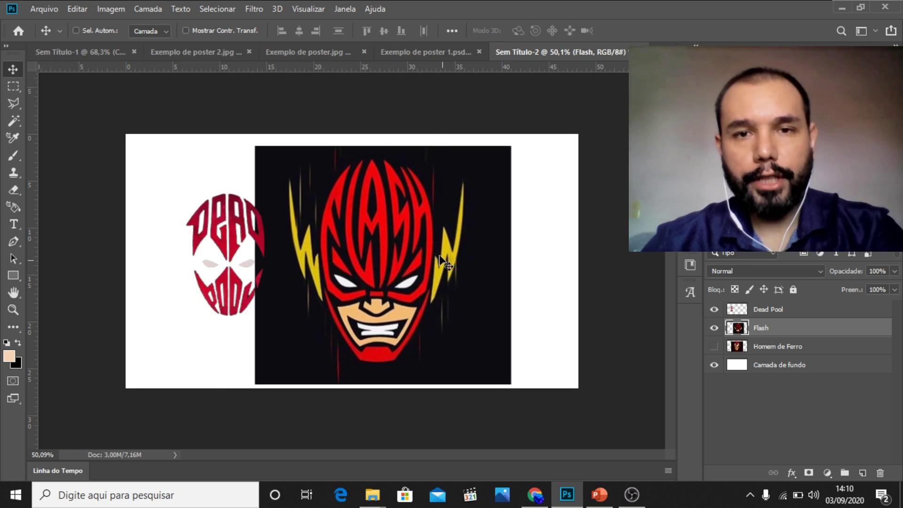
Step: Scale the Flash layer proportionally about its centre to about 82% with Free Transform
{"action": "key", "text": "ctrl+t"}
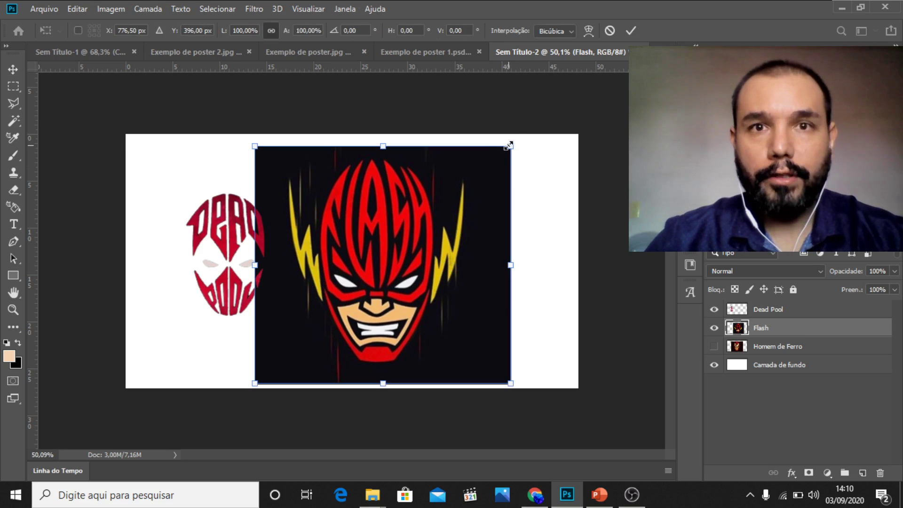
{"action": "left_click_drag", "start_coordinate": [509, 144], "coordinate": [487, 166]}
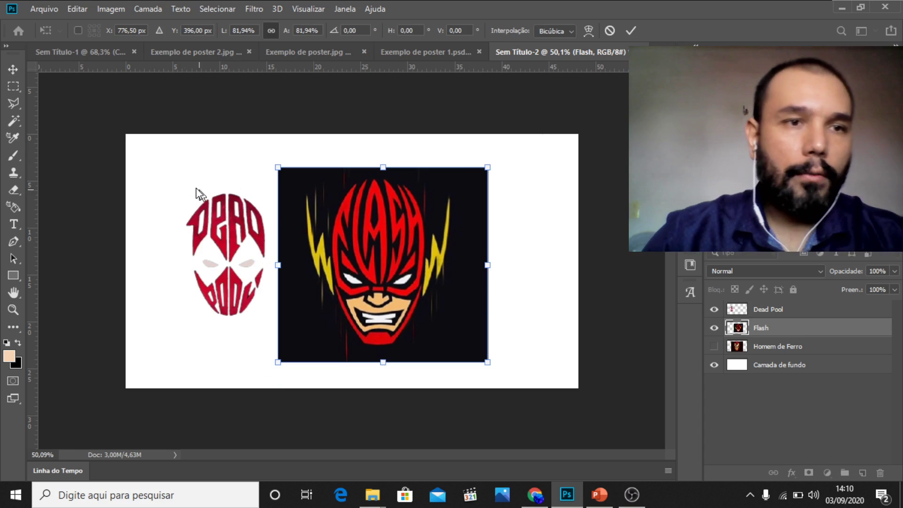
{"action": "left_click", "coordinate": [13, 120]}
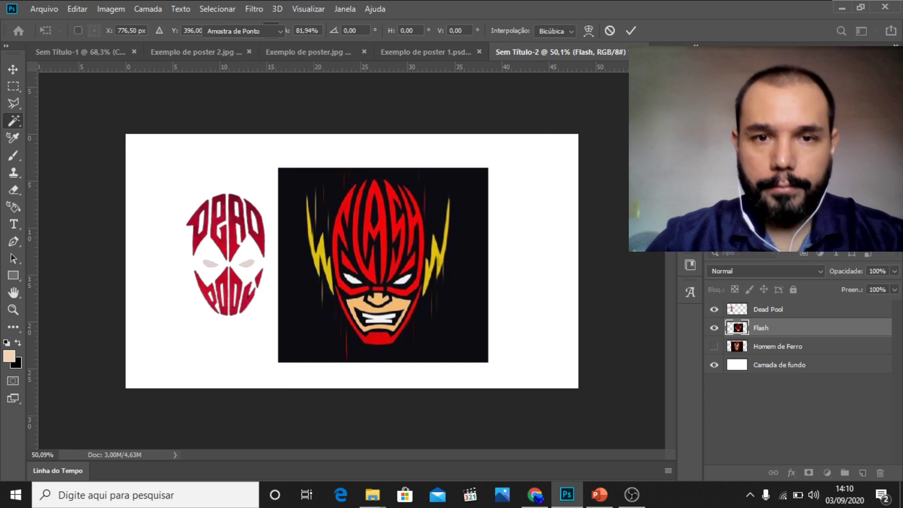
Step: Select the black background around the Flash mask with the Magic Wand at tolerance 32 and delete it
{"action": "left_click", "coordinate": [476, 190]}
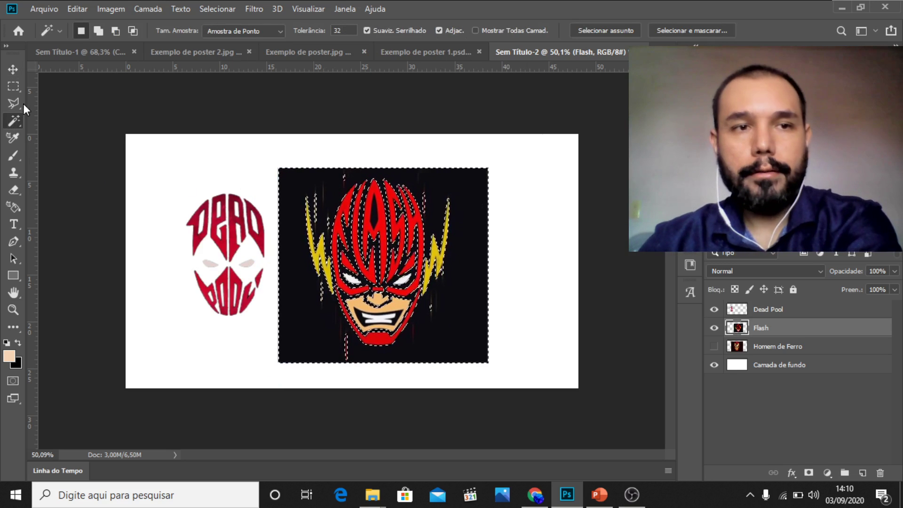
{"action": "key", "text": "ctrl+d"}
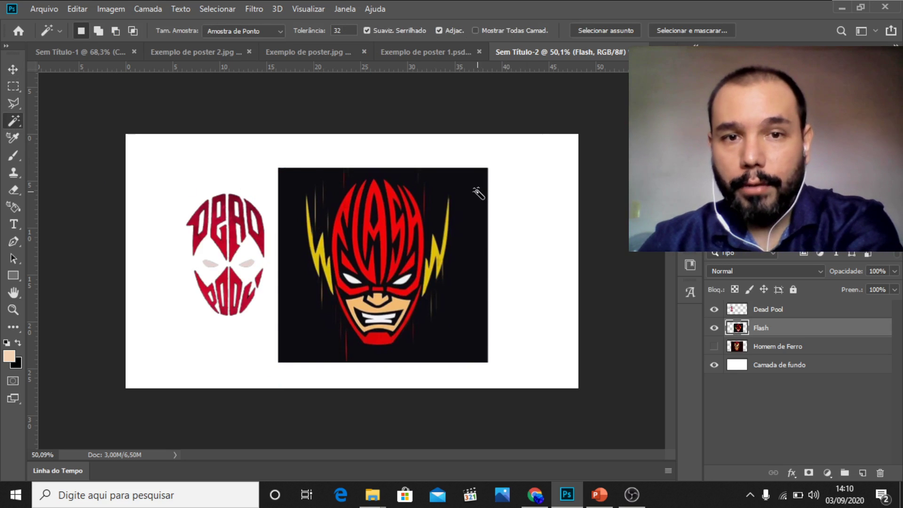
{"action": "left_click", "coordinate": [476, 190]}
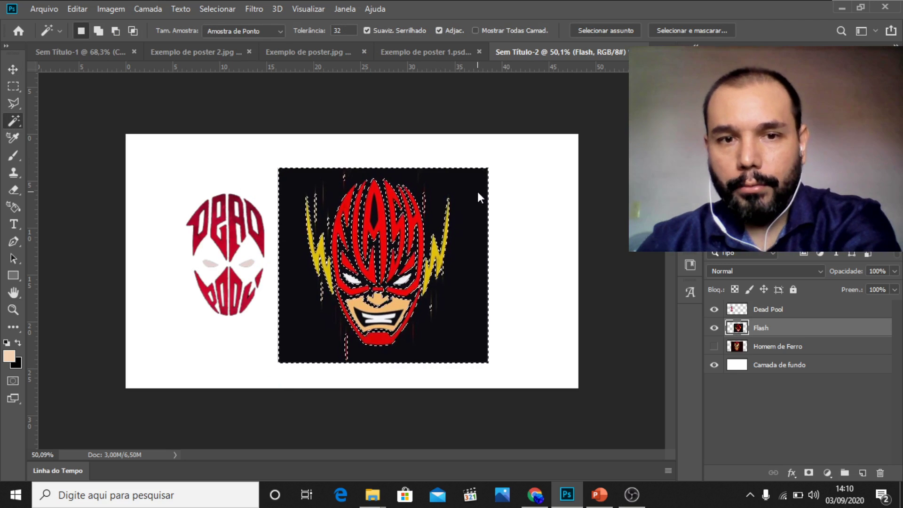
{"action": "key", "text": "Delete"}
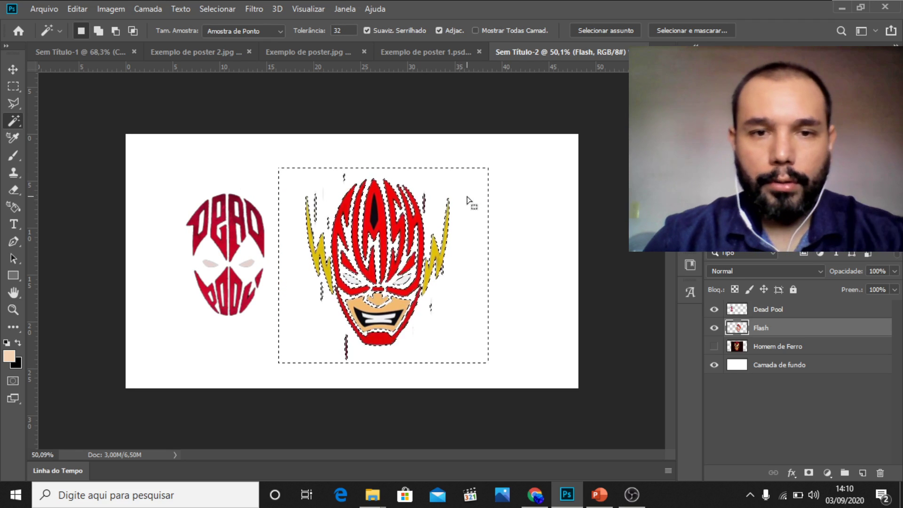
Step: Select the black areas left in the forehead and the mouth of the Flash mask together and delete them
{"action": "left_click", "coordinate": [374, 216]}
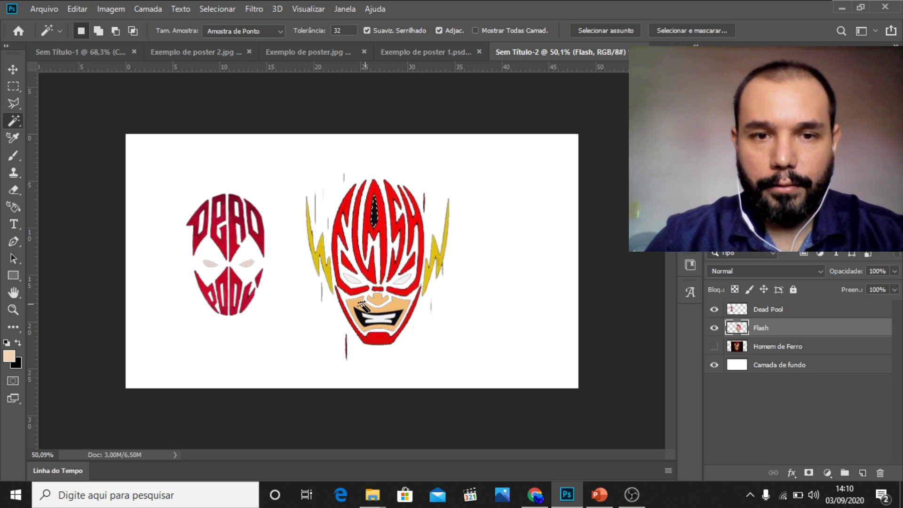
{"action": "left_click", "coordinate": [359, 324], "text": "shift"}
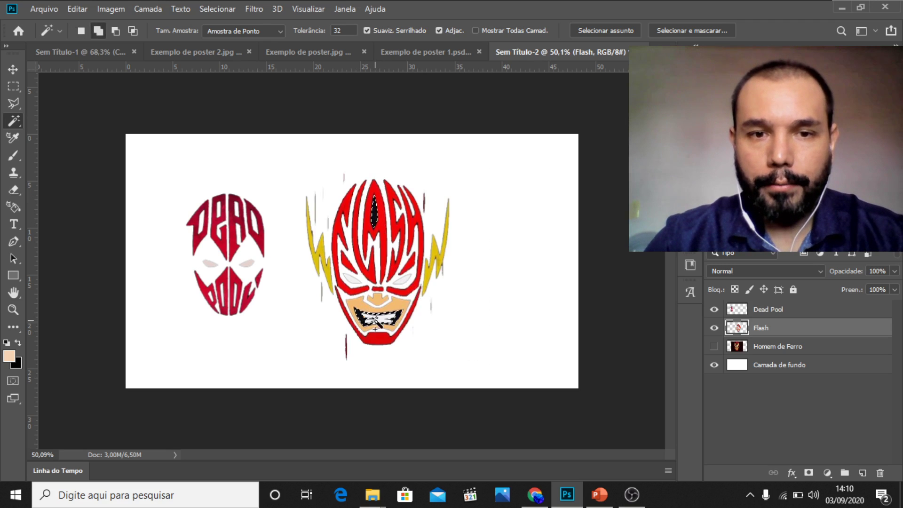
{"action": "key", "text": "Delete"}
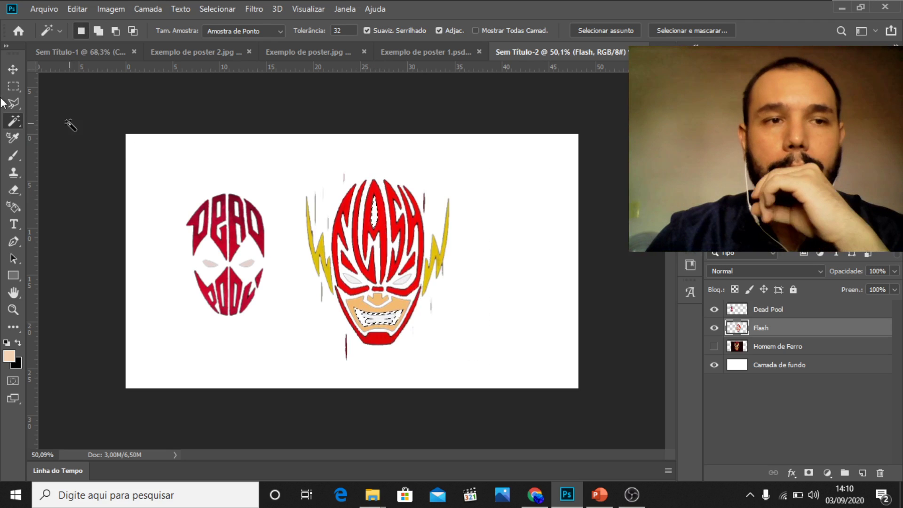
Step: Erase the stray dark streaks around the Flash mask, one after another, using rectangular marquee selections
{"action": "left_click", "coordinate": [14, 86]}
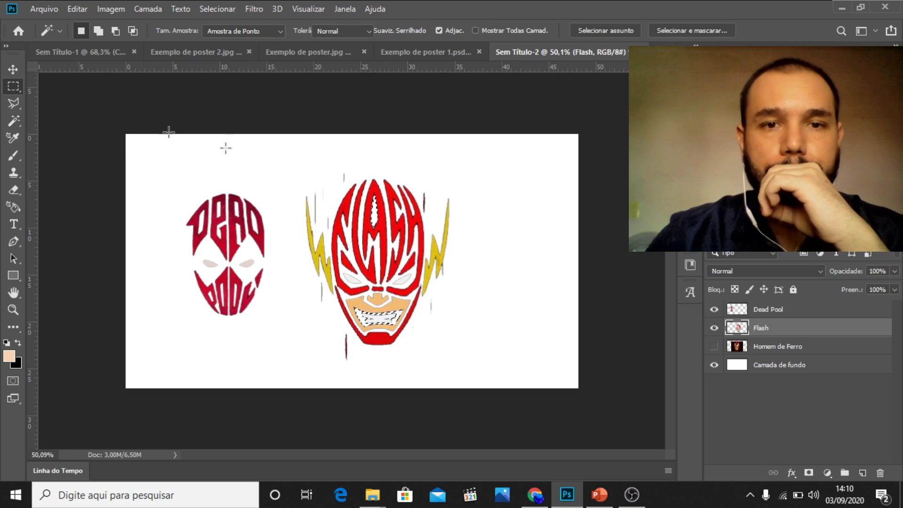
{"action": "left_click", "coordinate": [479, 165]}
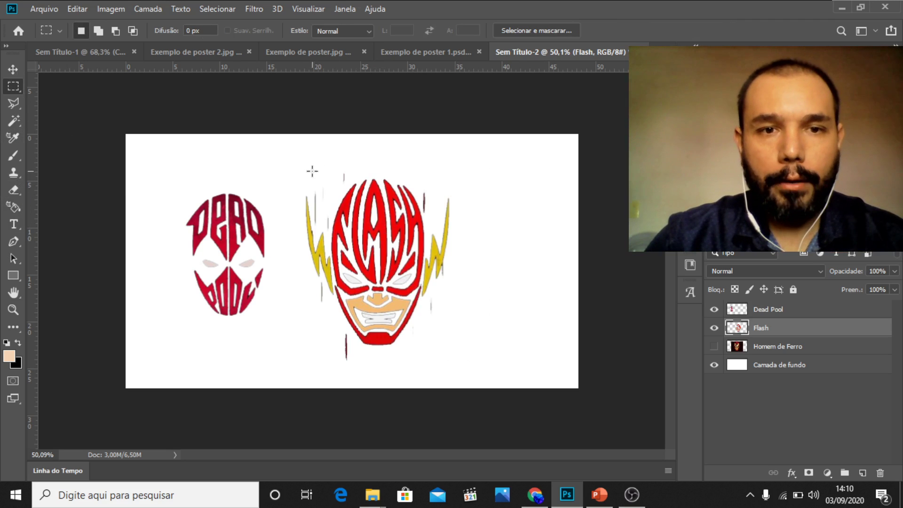
{"action": "left_click_drag", "start_coordinate": [313, 180], "coordinate": [326, 224]}
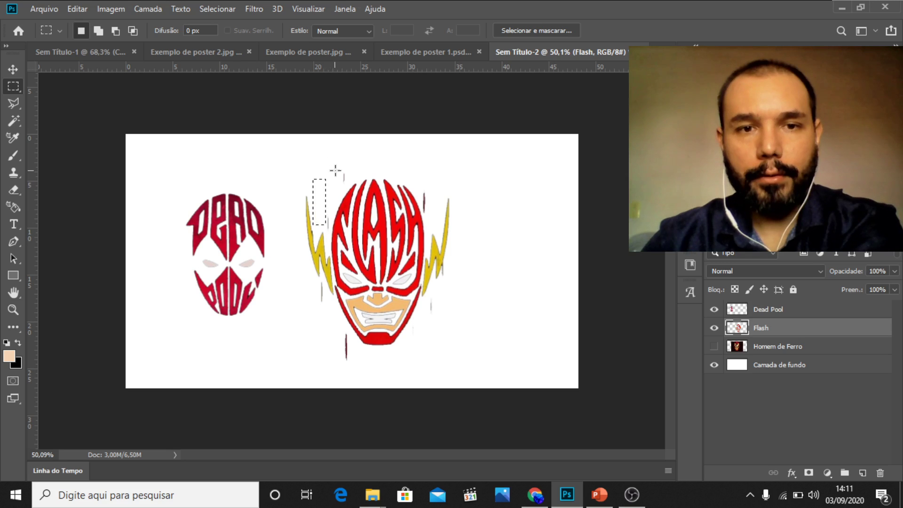
{"action": "left_click_drag", "start_coordinate": [335, 170], "coordinate": [337, 236]}
{"action": "left_click", "coordinate": [428, 188]}
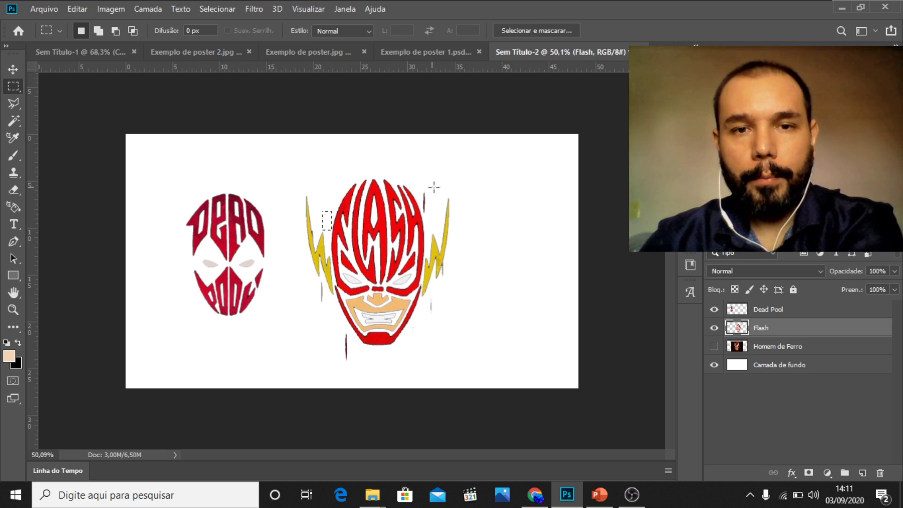
{"action": "left_click_drag", "start_coordinate": [434, 191], "coordinate": [423, 210]}
{"action": "left_click", "coordinate": [434, 218]}
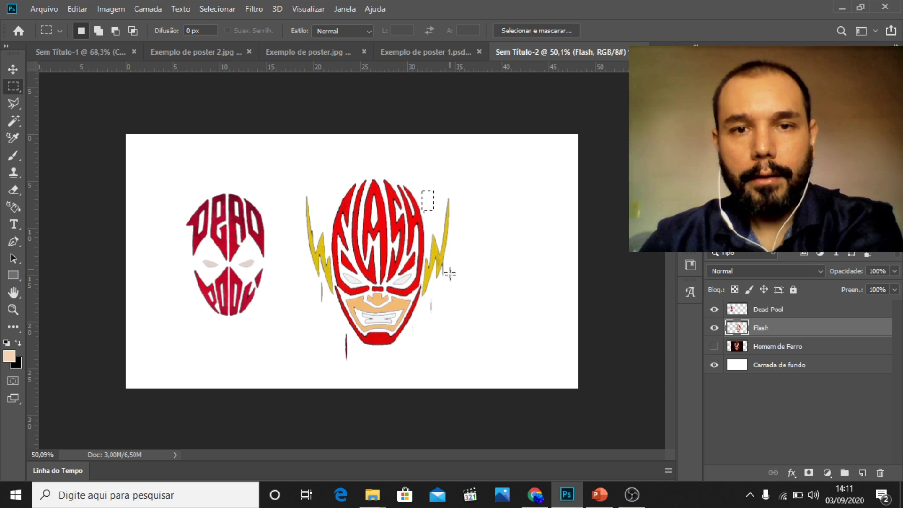
{"action": "left_click_drag", "start_coordinate": [441, 301], "coordinate": [430, 322]}
{"action": "left_click", "coordinate": [418, 329]}
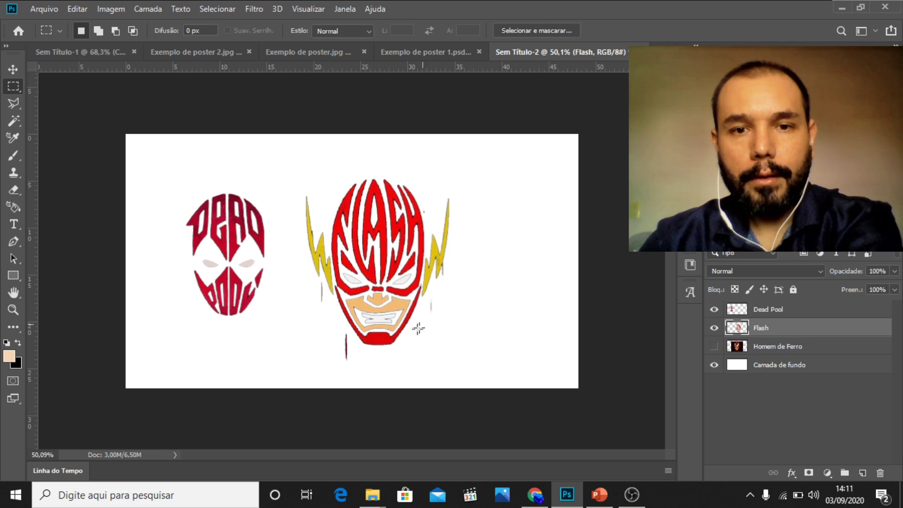
{"action": "left_click_drag", "start_coordinate": [331, 334], "coordinate": [350, 362]}
{"action": "key", "text": "Delete"}
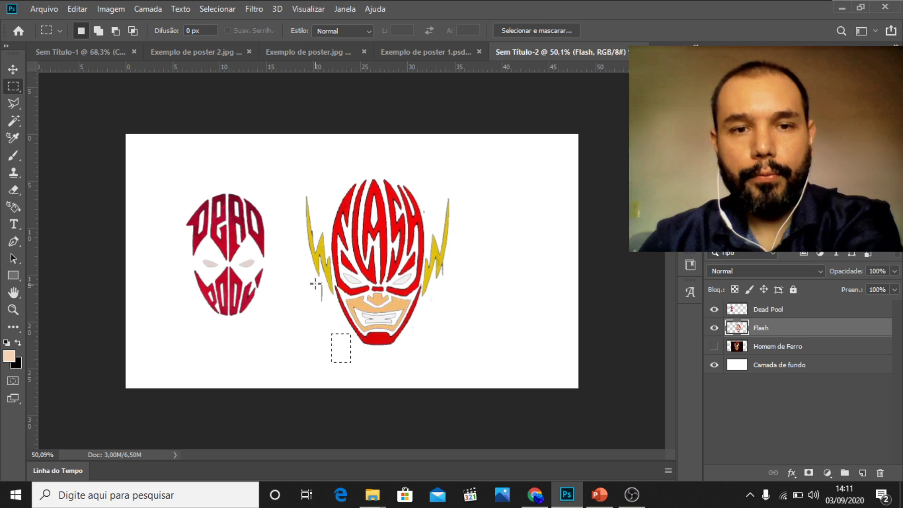
{"action": "left_click_drag", "start_coordinate": [319, 282], "coordinate": [327, 303]}
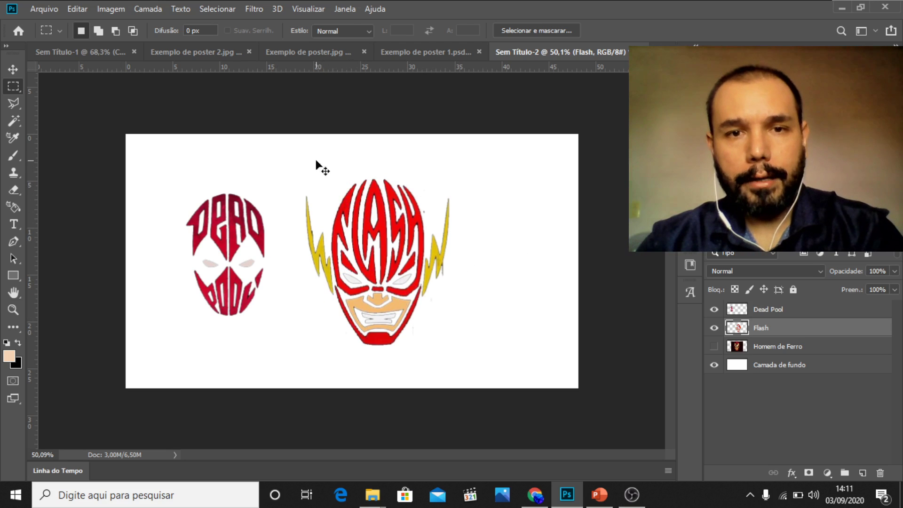
Step: Scale the Flash layer to about 72% with Free Transform and place it just beside the Deadpool mask at the same height
{"action": "key", "text": "ctrl+t"}
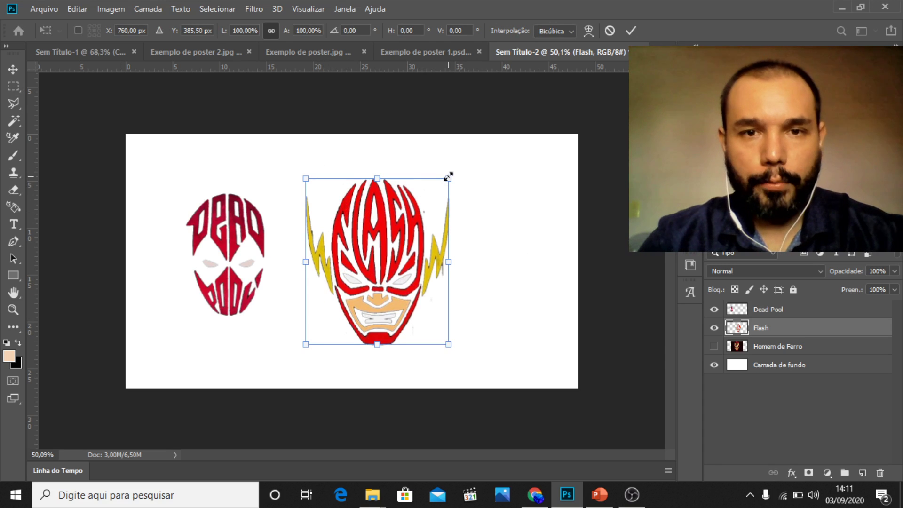
{"action": "left_click_drag", "start_coordinate": [446, 179], "coordinate": [426, 201]}
{"action": "left_click_drag", "start_coordinate": [400, 243], "coordinate": [365, 238]}
{"action": "left_click_drag", "start_coordinate": [394, 203], "coordinate": [397, 199]}
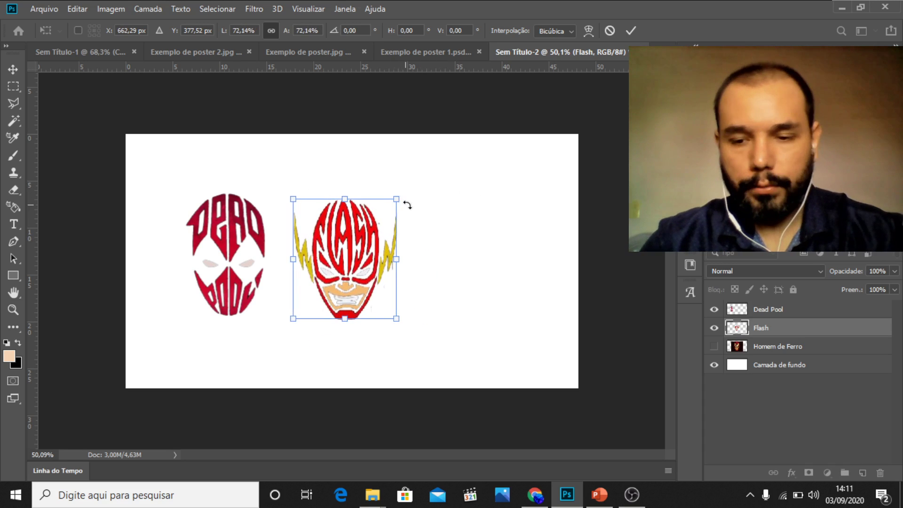
{"action": "key", "text": "Return"}
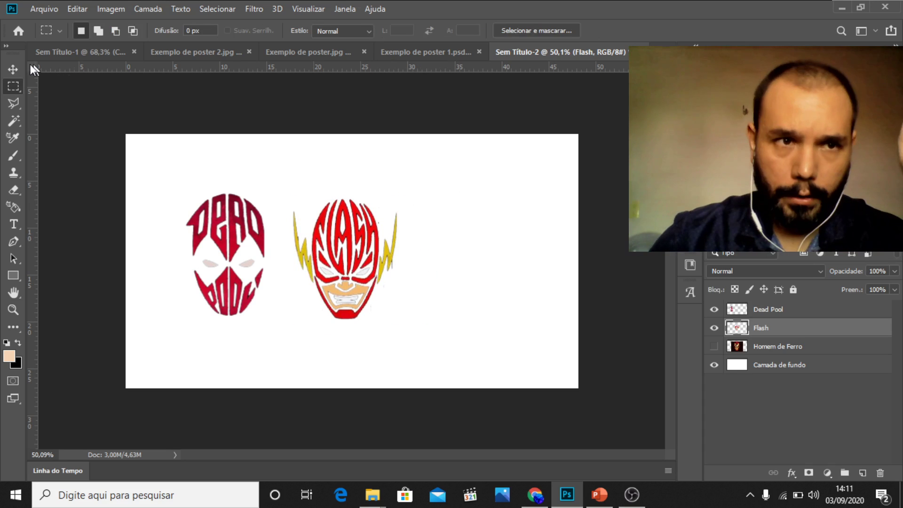
{"action": "left_click", "coordinate": [17, 68]}
{"action": "left_click_drag", "start_coordinate": [380, 234], "coordinate": [383, 228]}
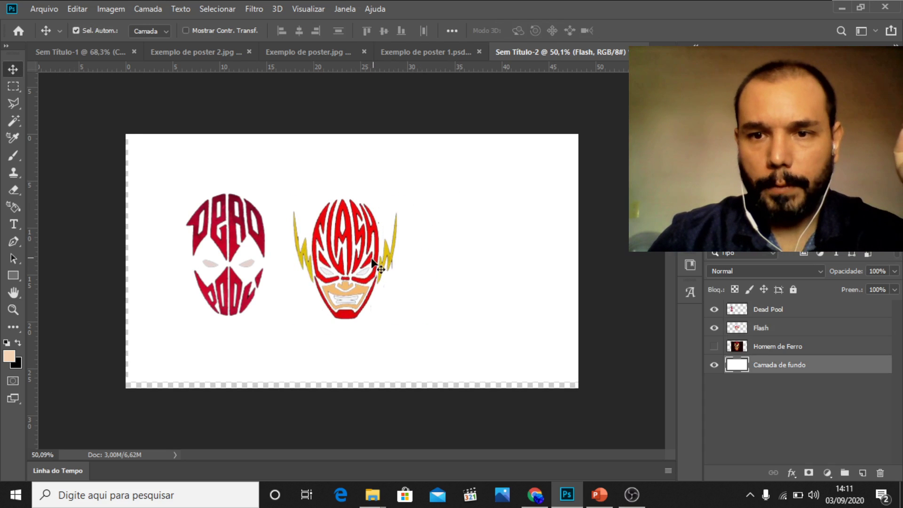
{"action": "left_click", "coordinate": [754, 332]}
{"action": "left_click_drag", "start_coordinate": [333, 277], "coordinate": [339, 272]}
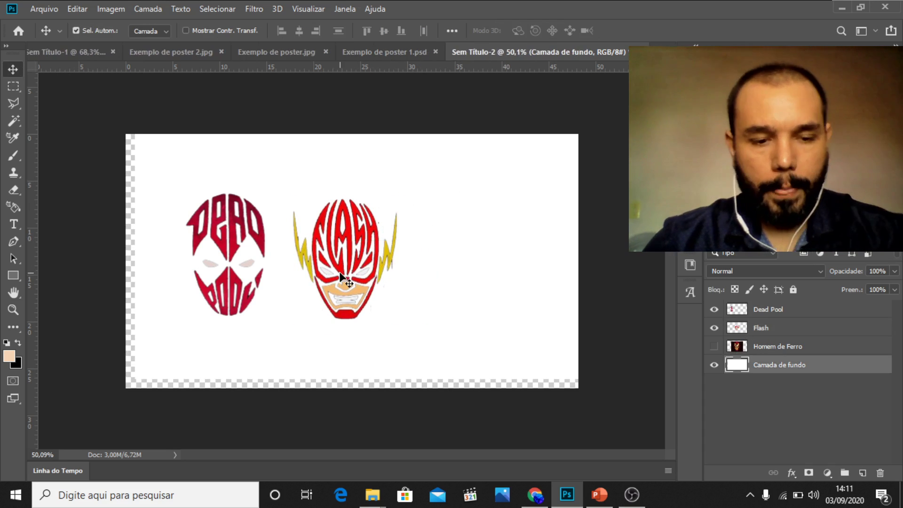
{"action": "key", "text": "ctrl+z"}
{"action": "key", "text": "ctrl+z"}
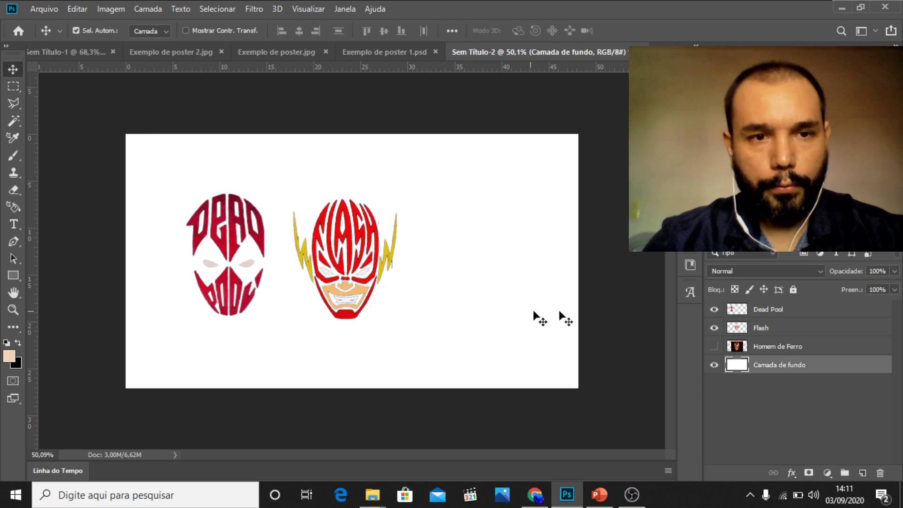
Step: Show the Homem de Ferro layer and move its picture to the middle of the canvas
{"action": "left_click", "coordinate": [776, 346]}
{"action": "left_click", "coordinate": [714, 346]}
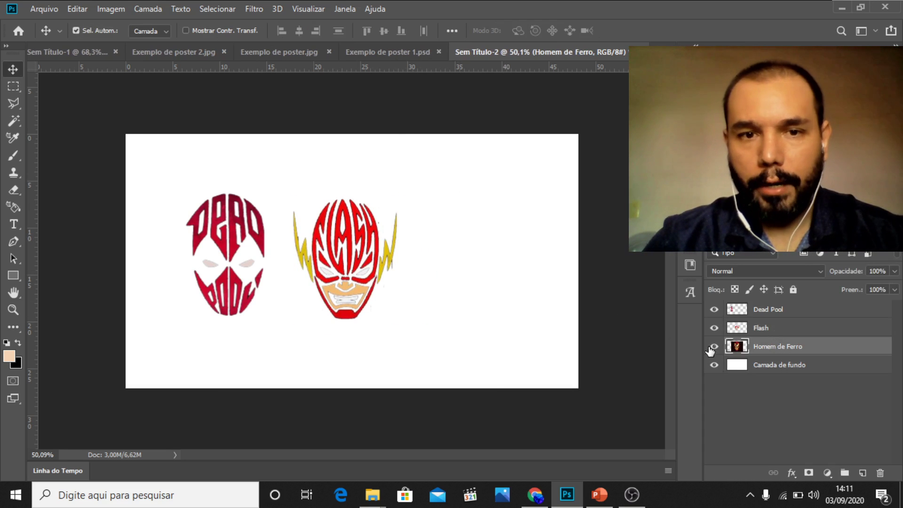
{"action": "left_click_drag", "start_coordinate": [432, 296], "coordinate": [455, 254]}
Step: Try to move the Dead Pool and Flash layers together onto the lower part of the Iron Man picture, and undo the move
{"action": "left_click", "coordinate": [762, 329]}
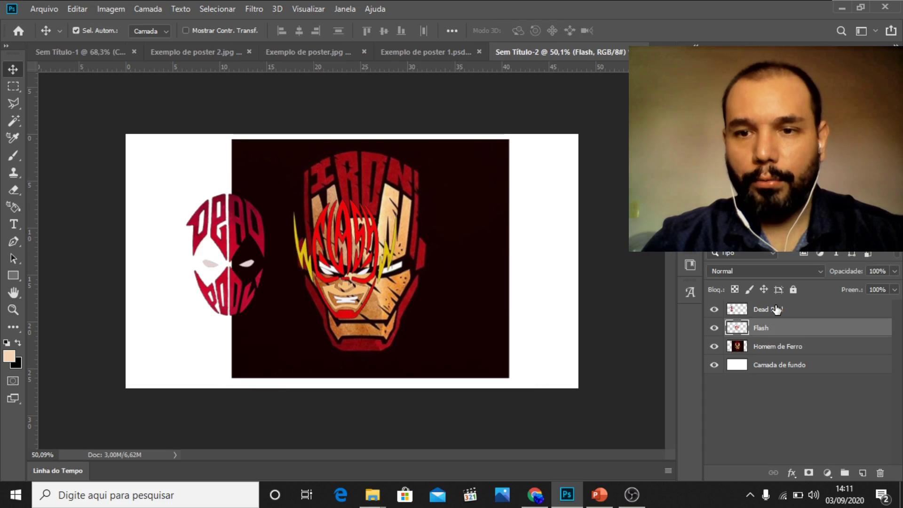
{"action": "left_click", "coordinate": [776, 309], "text": "ctrl"}
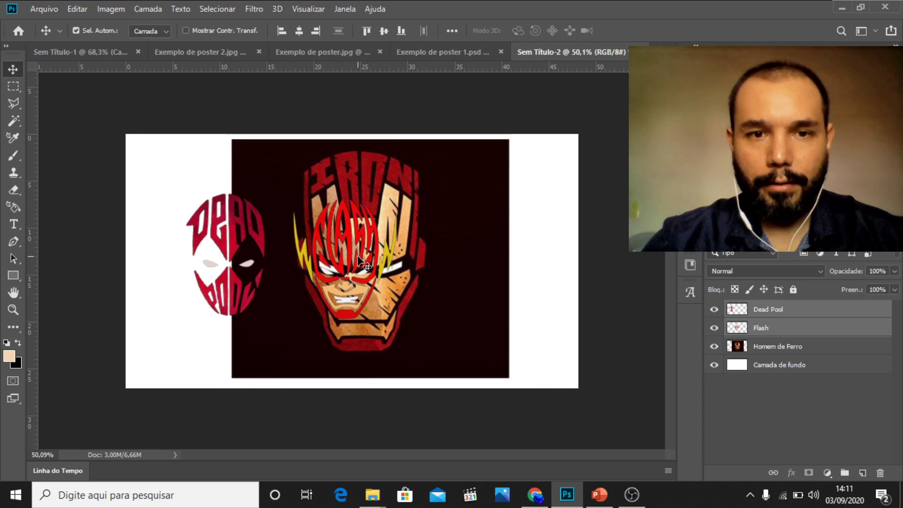
{"action": "left_click_drag", "start_coordinate": [359, 259], "coordinate": [430, 318]}
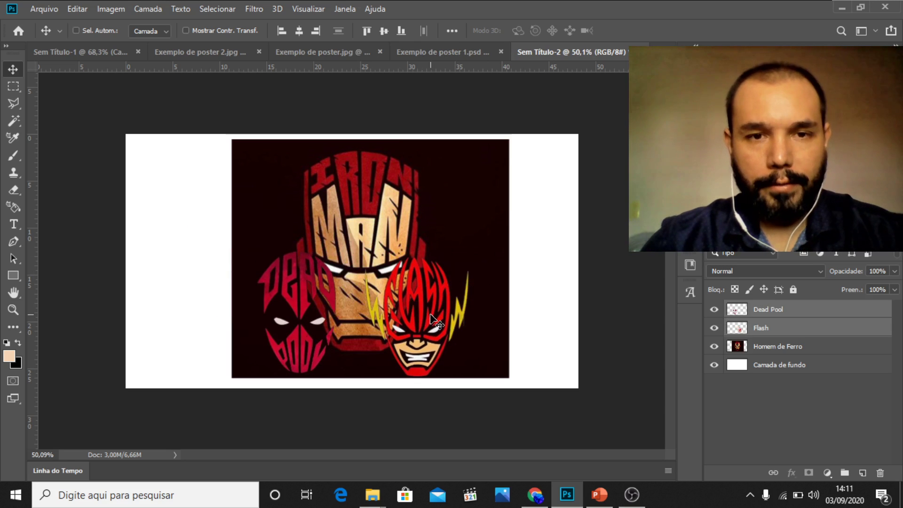
{"action": "key", "text": "ctrl+z"}
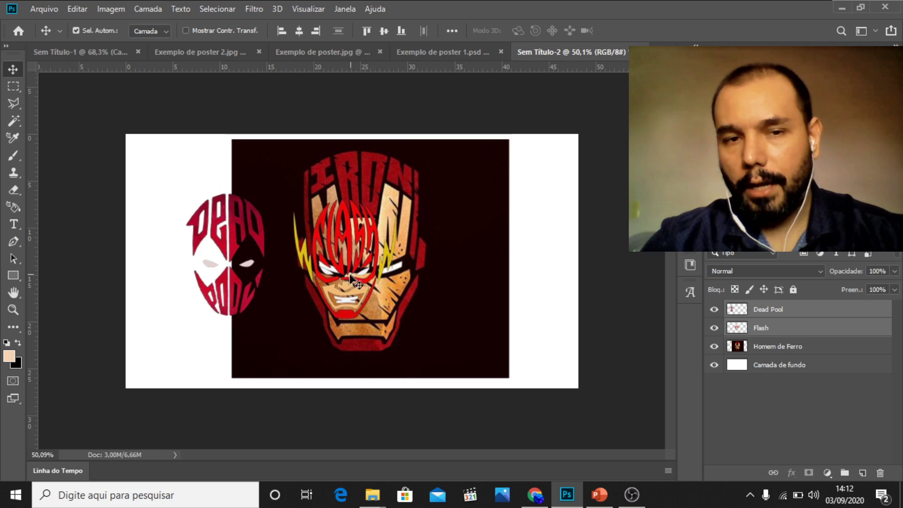
Step: Move the Iron Man picture further toward the right side of the canvas
{"action": "left_click_drag", "start_coordinate": [448, 269], "coordinate": [488, 272]}
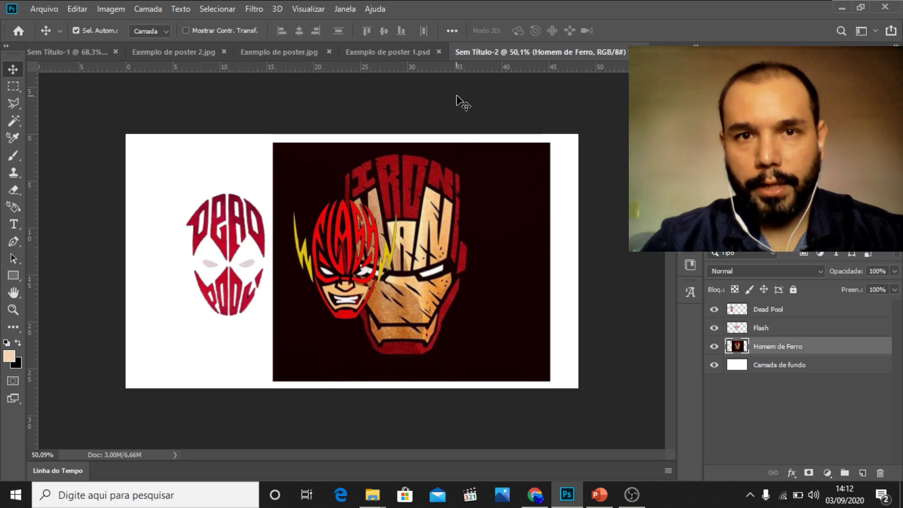
Step: Look at the example documents Exemplo de poster 1.psd, Exemplo de poster.jpg and Exemplo de poster 2.jpg, and return to Sem Título-2
{"action": "left_click", "coordinate": [382, 53]}
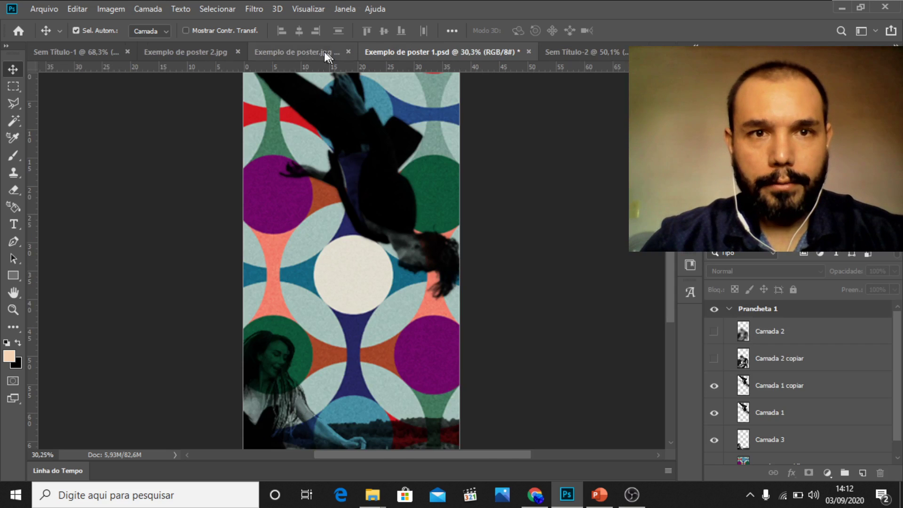
{"action": "left_click", "coordinate": [297, 52]}
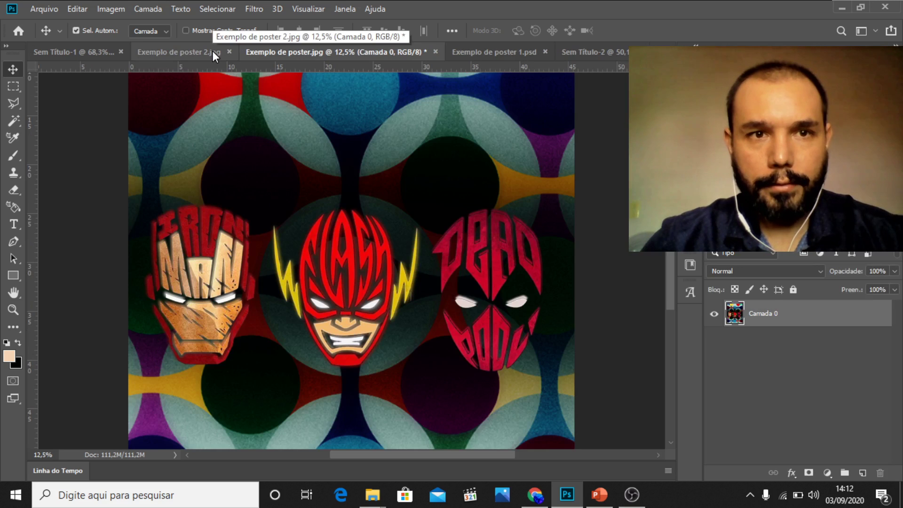
{"action": "left_click", "coordinate": [212, 51]}
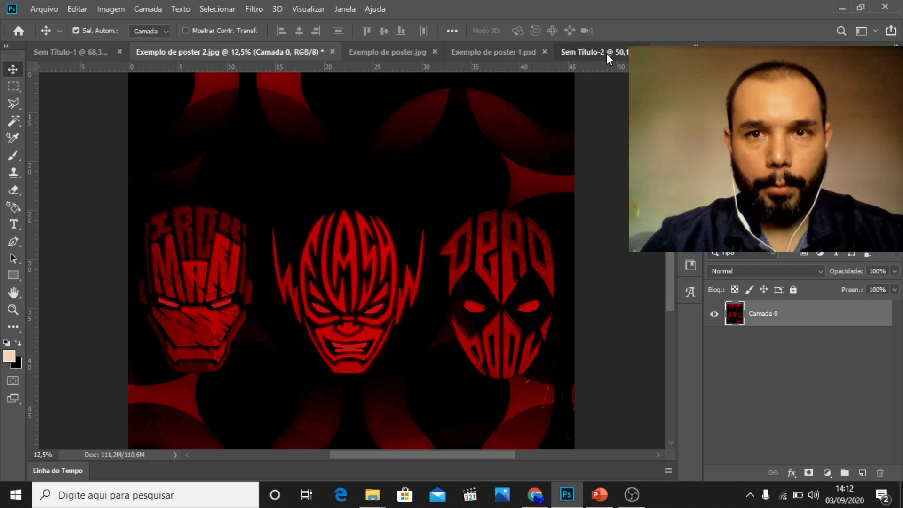
{"action": "left_click", "coordinate": [605, 52]}
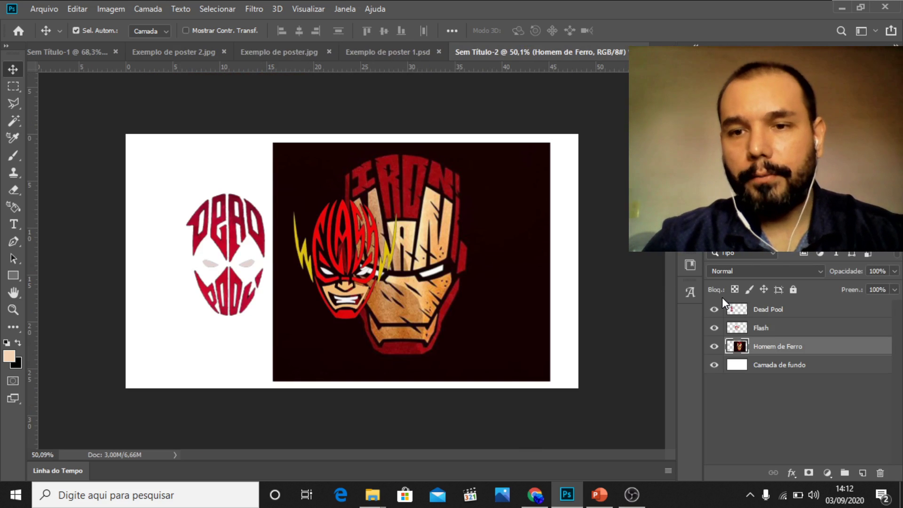
Step: Select the black background of the Homem de Ferro layer with the Magic Wand at tolerance 32 and delete it
{"action": "left_click", "coordinate": [15, 121]}
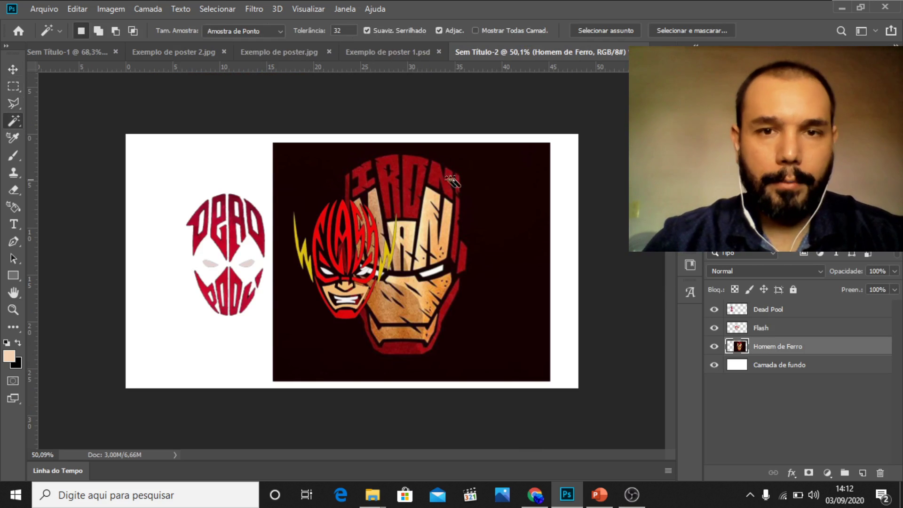
{"action": "left_click", "coordinate": [511, 178]}
{"action": "key", "text": "Delete"}
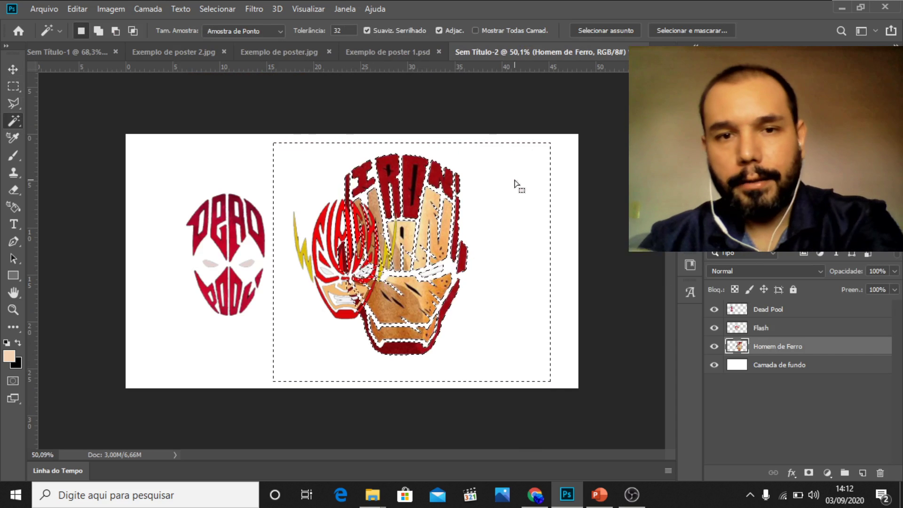
Step: Select the black areas enclosed in the letters of the Iron Man mask together and remove them
{"action": "left_click", "coordinate": [414, 186]}
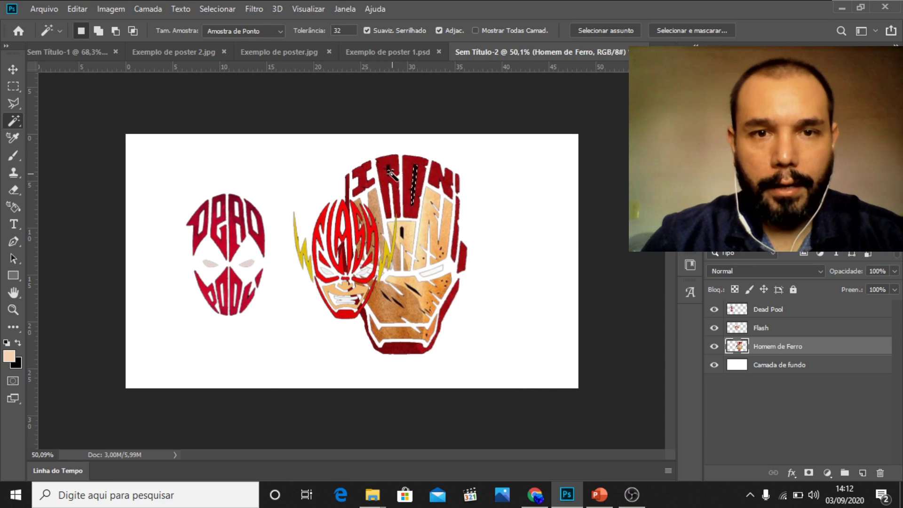
{"action": "key", "text": "shift"}
{"action": "left_click", "coordinate": [389, 170], "text": "shift"}
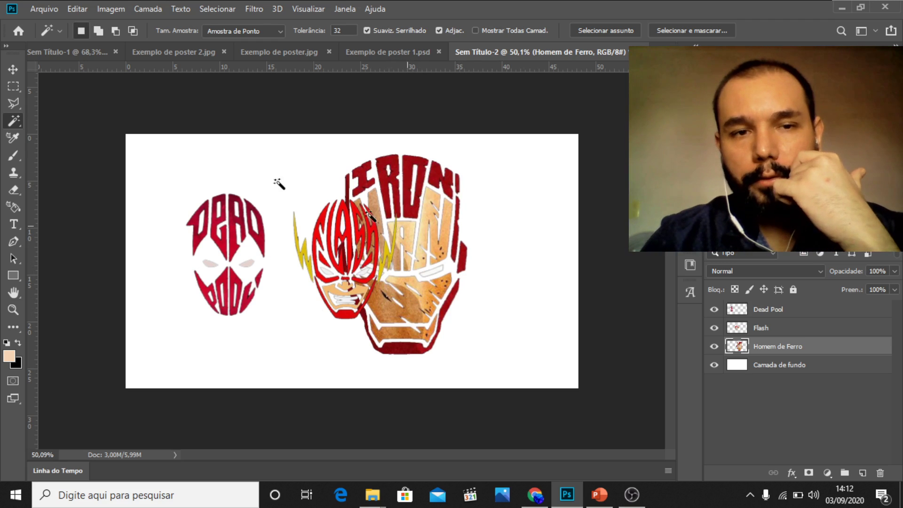
Step: Scale the Homem de Ferro layer to about 61% and place the mask to the right of the Flash mask
{"action": "left_click", "coordinate": [13, 86]}
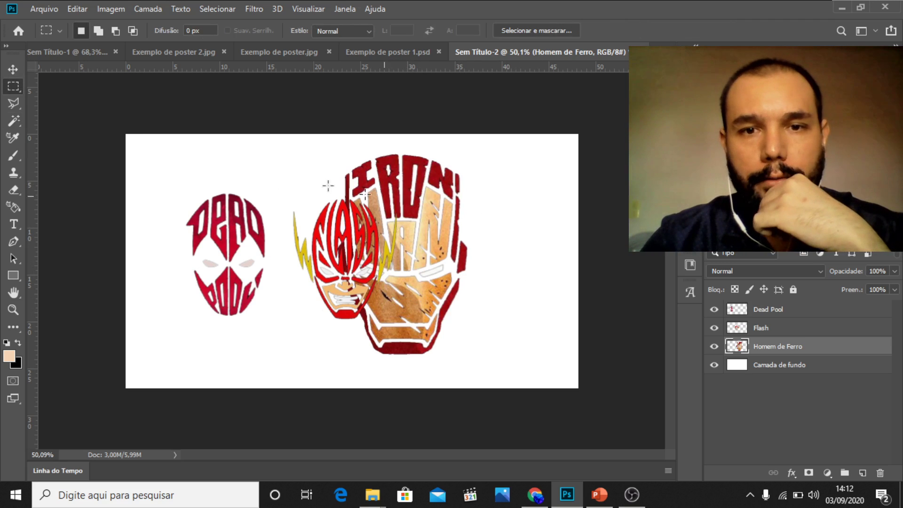
{"action": "left_click", "coordinate": [11, 69]}
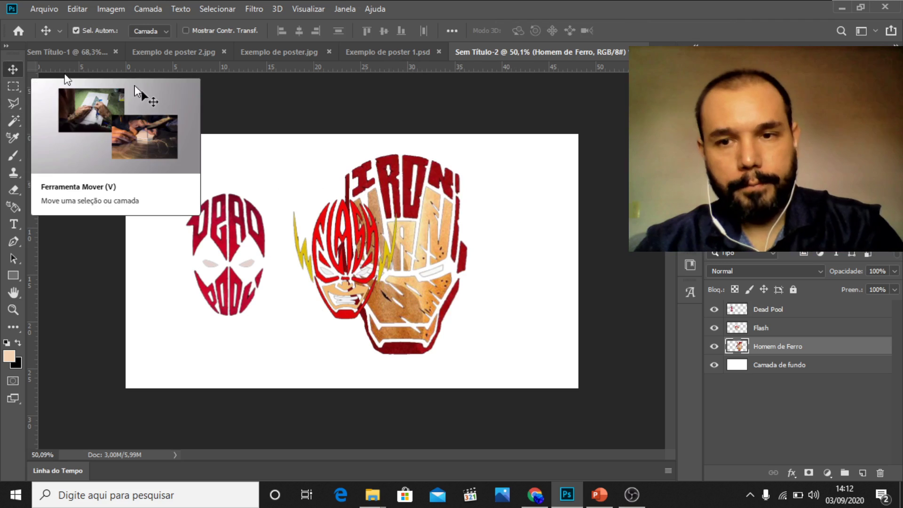
{"action": "key", "text": "ctrl+t"}
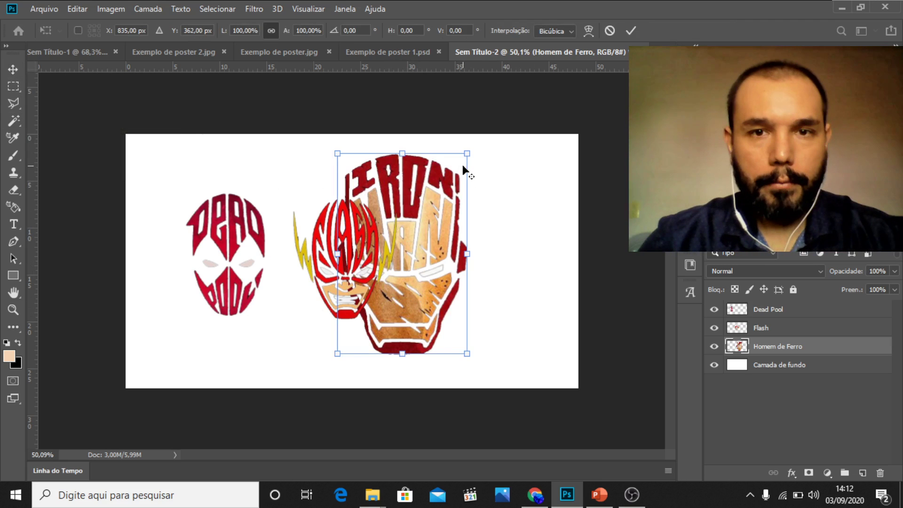
{"action": "left_click_drag", "start_coordinate": [468, 155], "coordinate": [441, 193]}
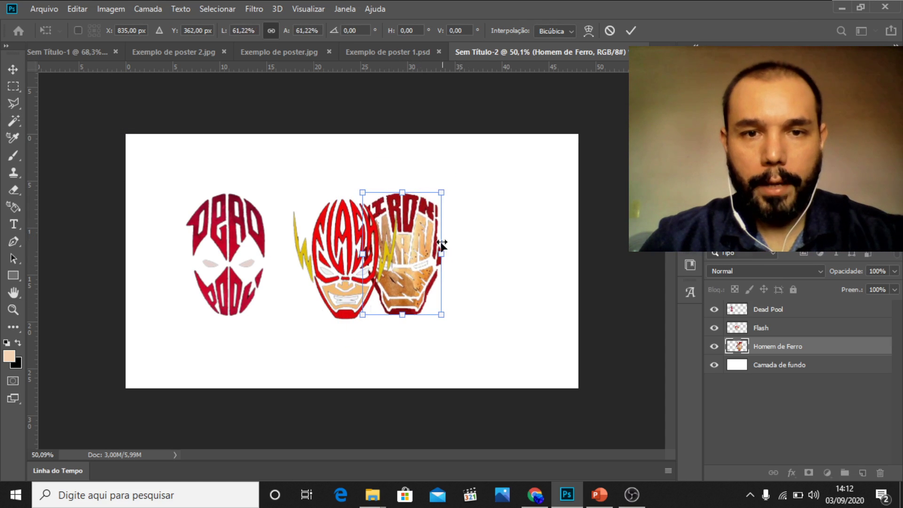
{"action": "left_click_drag", "start_coordinate": [429, 244], "coordinate": [497, 253]}
Step: Check the masks with Camada de fundo briefly hidden, review Exemplo de poster 2.jpg and Exemplo de poster.jpg, and return to Sem Título-2
{"action": "left_click", "coordinate": [714, 370]}
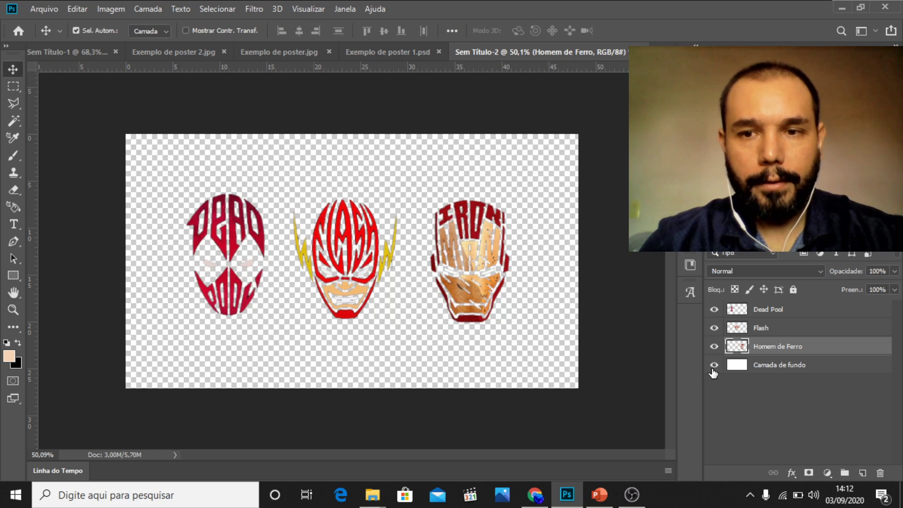
{"action": "left_click", "coordinate": [713, 365]}
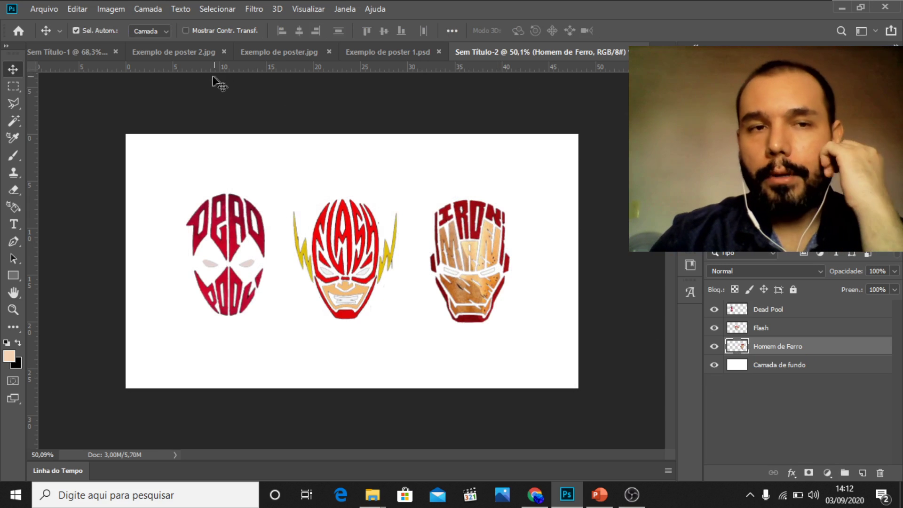
{"action": "left_click", "coordinate": [183, 52]}
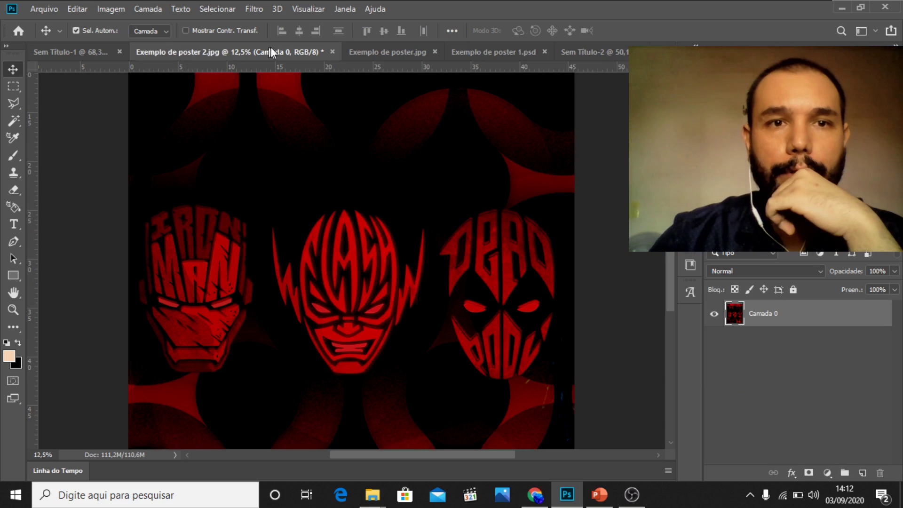
{"action": "left_click", "coordinate": [354, 53]}
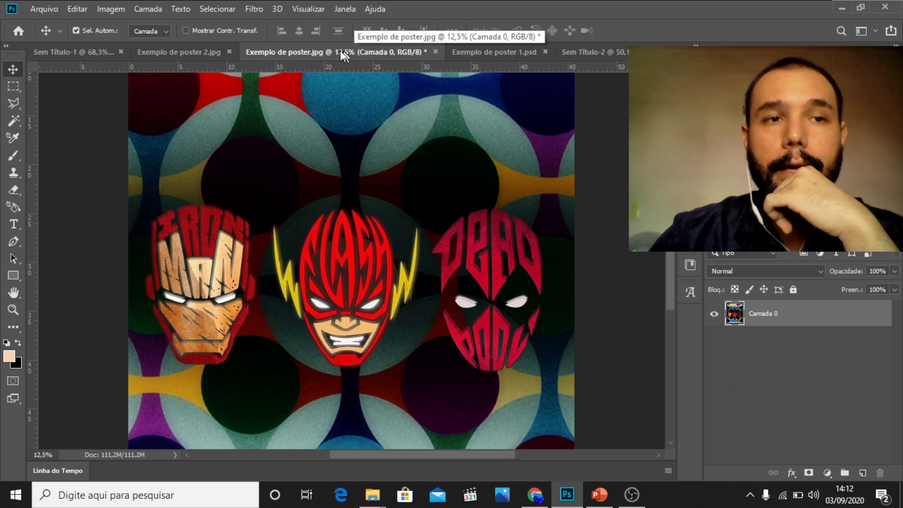
{"action": "left_click", "coordinate": [44, 9]}
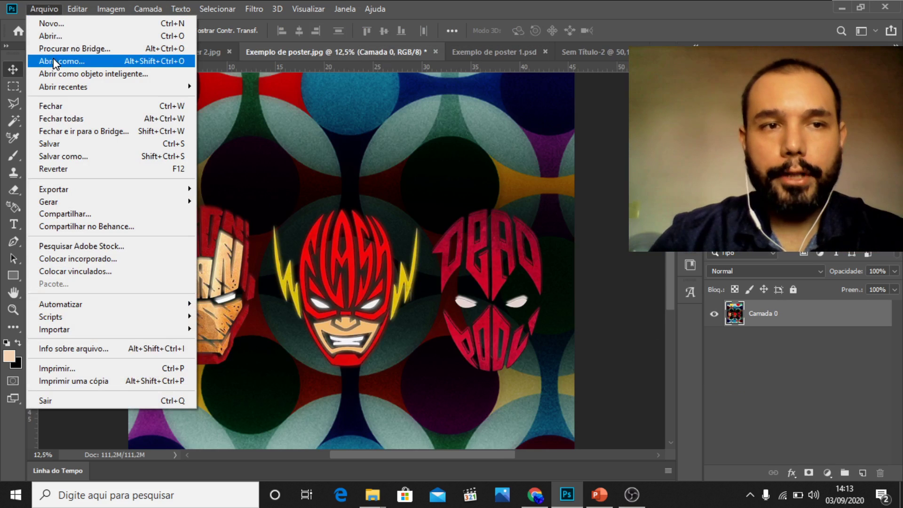
{"action": "left_click", "coordinate": [473, 45]}
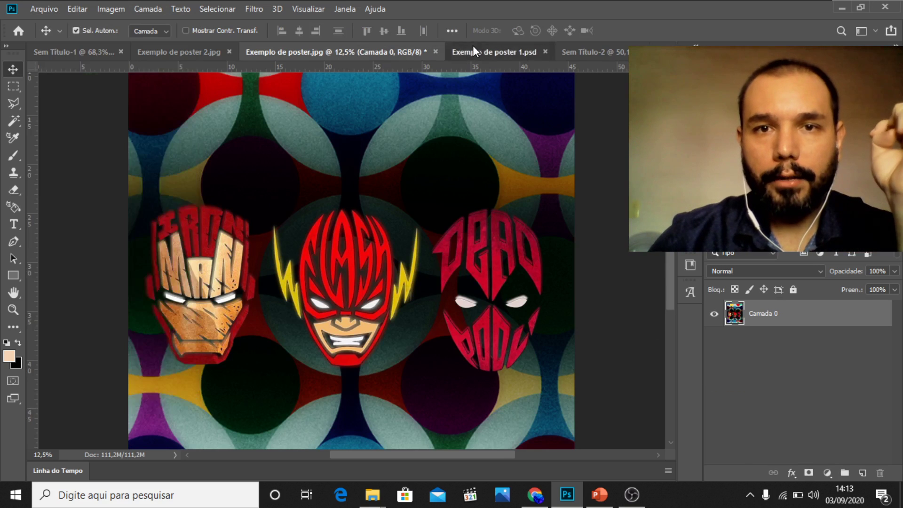
{"action": "left_click", "coordinate": [472, 47]}
{"action": "left_click", "coordinate": [593, 53]}
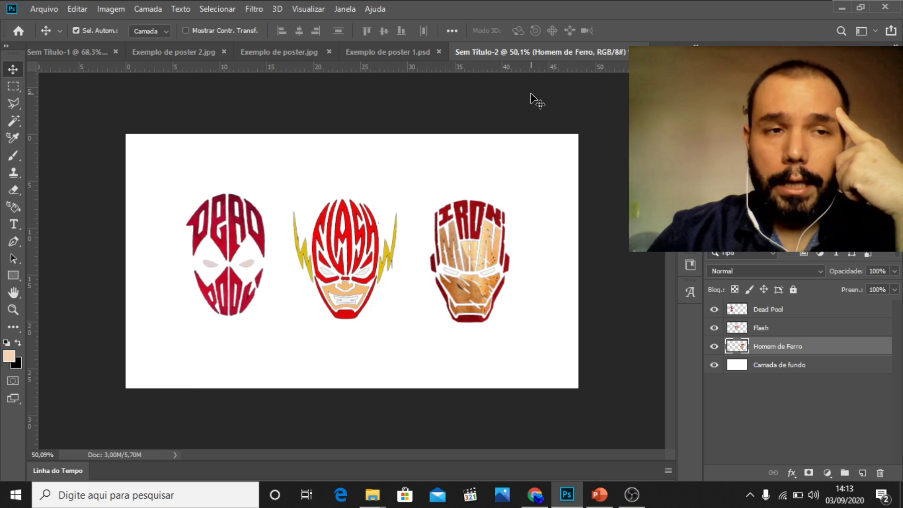
{"action": "left_click", "coordinate": [36, 8]}
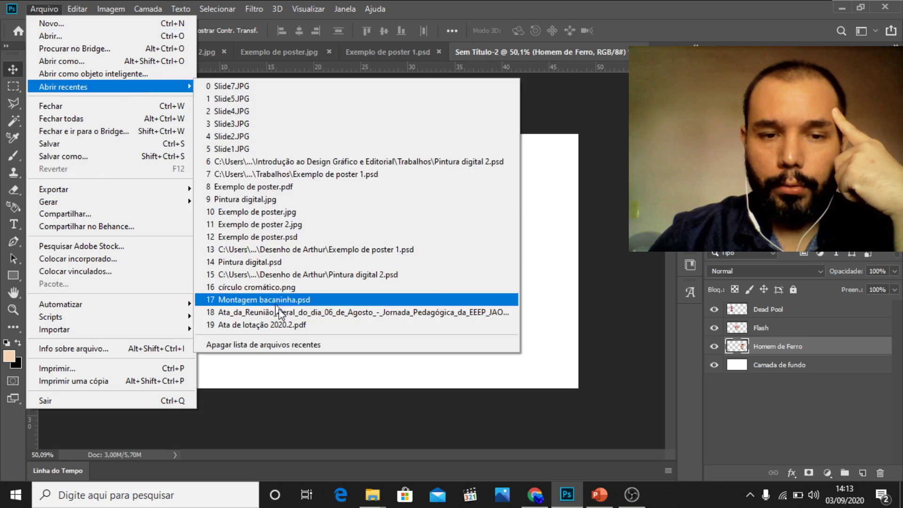
{"action": "key", "text": "Escape"}
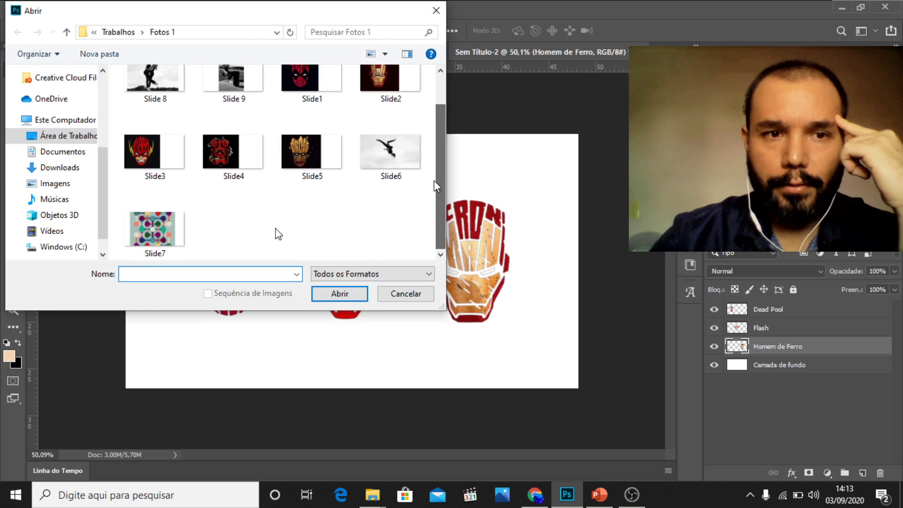
{"action": "left_click", "coordinate": [434, 14]}
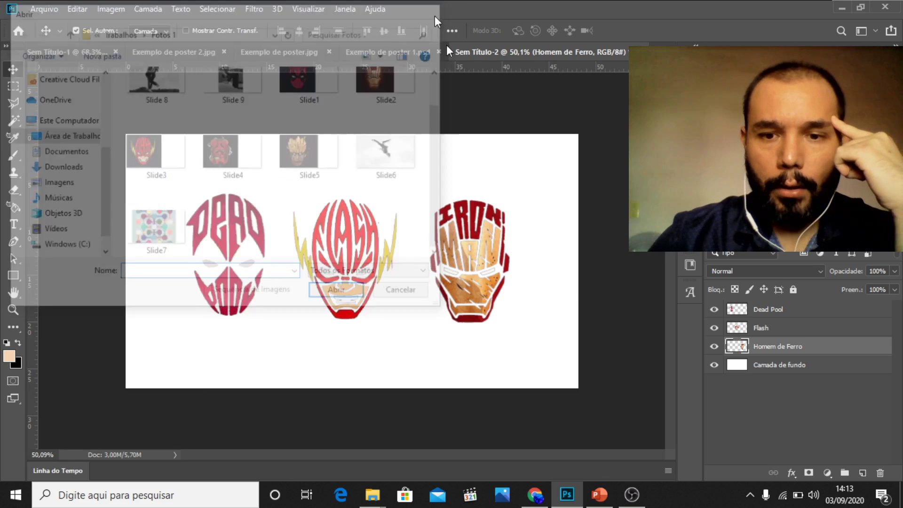
Step: Copy the colourful circle pattern from slide 9 of the Super heróis presentation in PowerPoint and paste it into Sem Título-2 in Photoshop
{"action": "key", "text": "alt+Tab"}
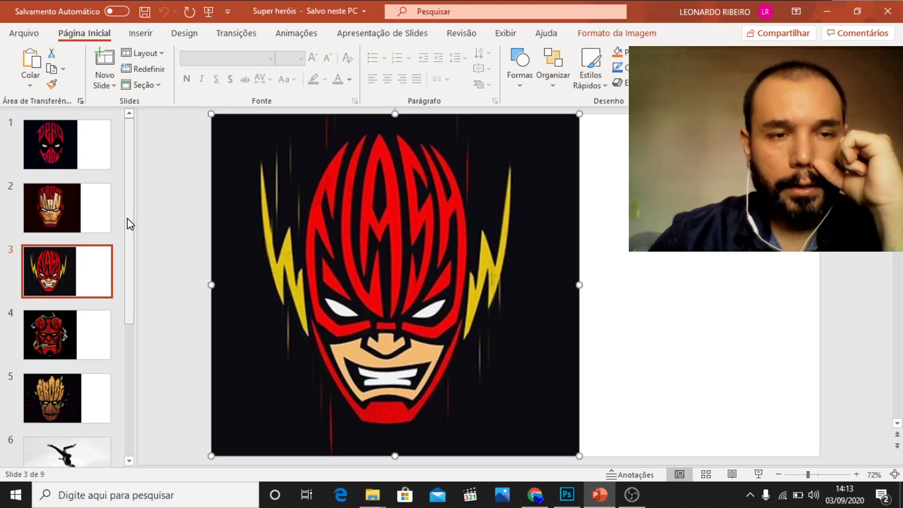
{"action": "scroll", "coordinate": [117, 288], "scroll_direction": "down", "scroll_amount": 5}
{"action": "left_click", "coordinate": [68, 416]}
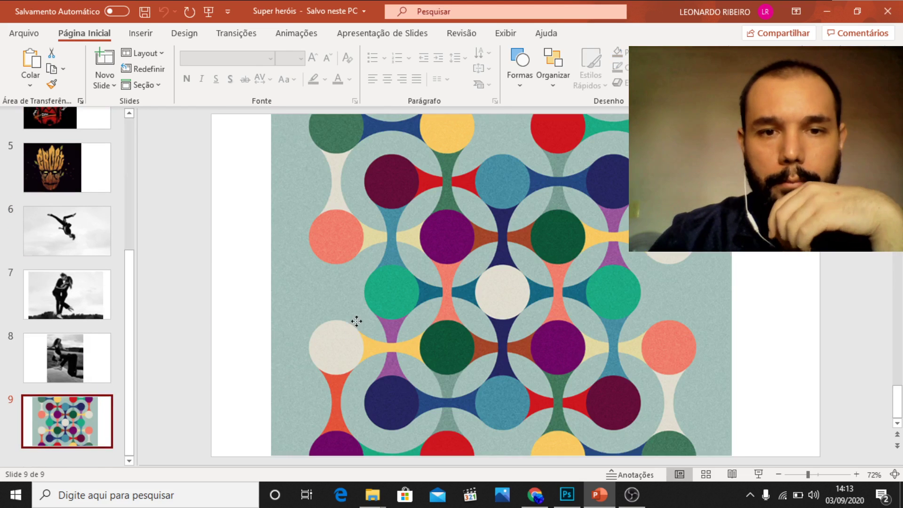
{"action": "left_click", "coordinate": [359, 327]}
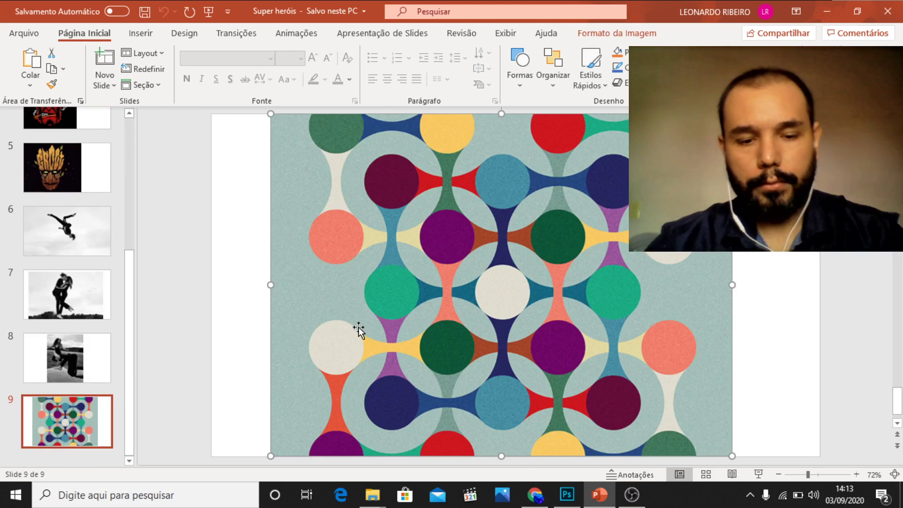
{"action": "left_click", "coordinate": [566, 494]}
{"action": "key", "text": "ctrl+v"}
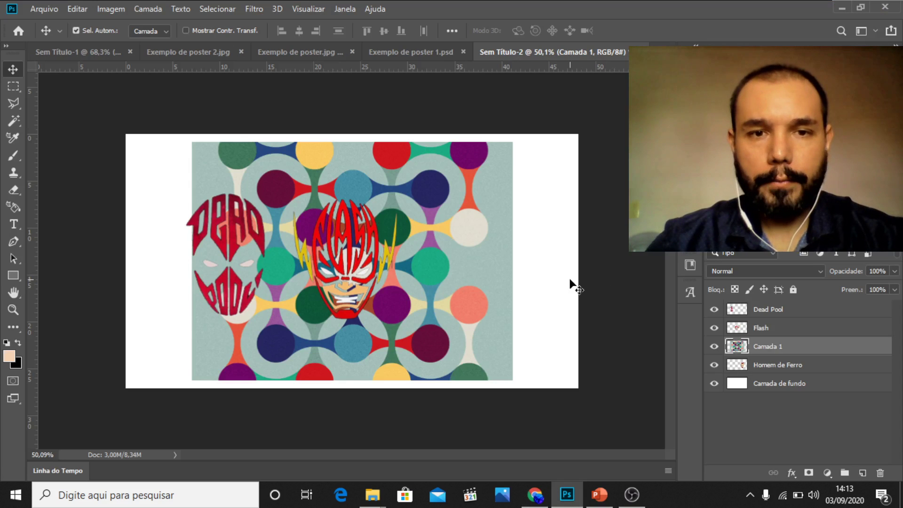
Step: Move the pasted pattern layer below Homem de Ferro and rename it Plano de Fundo Psicodélico
{"action": "left_click_drag", "start_coordinate": [809, 349], "coordinate": [770, 372]}
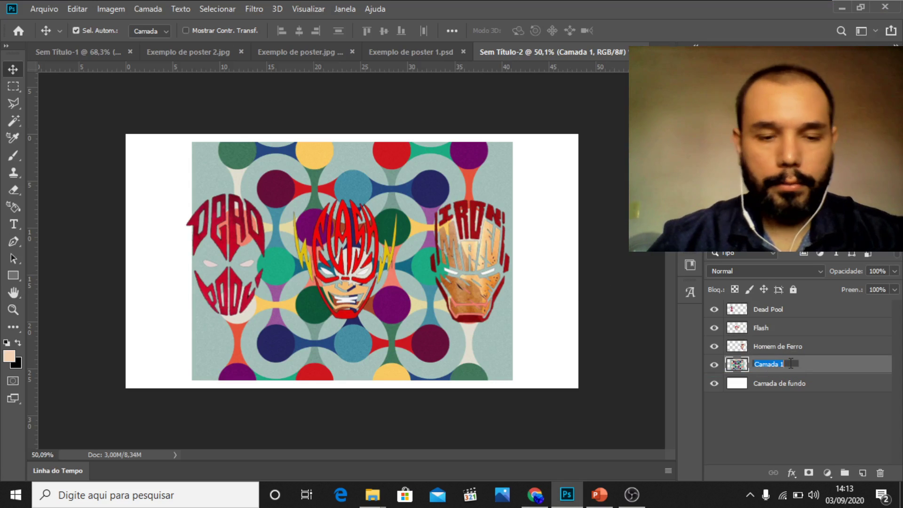
{"action": "type", "text": "Plano"}
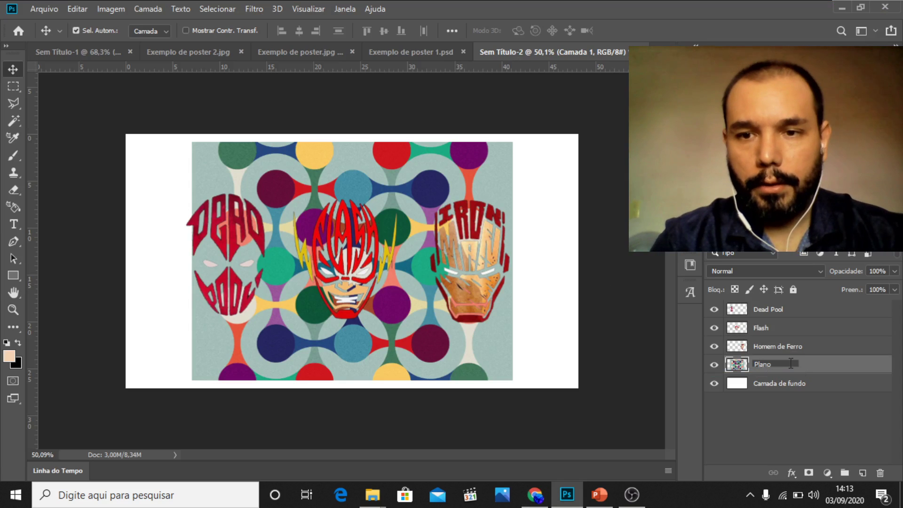
{"action": "type", "text": " de Fund"}
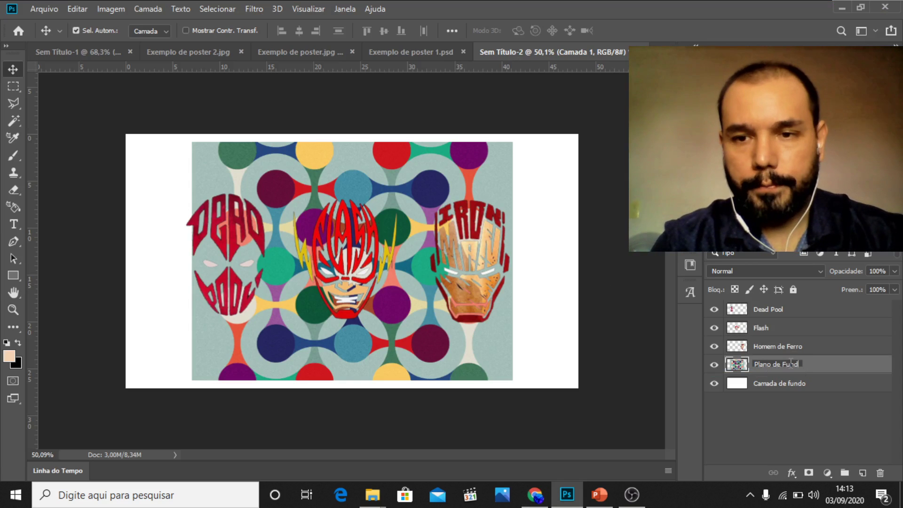
{"action": "type", "text": "o Psico"}
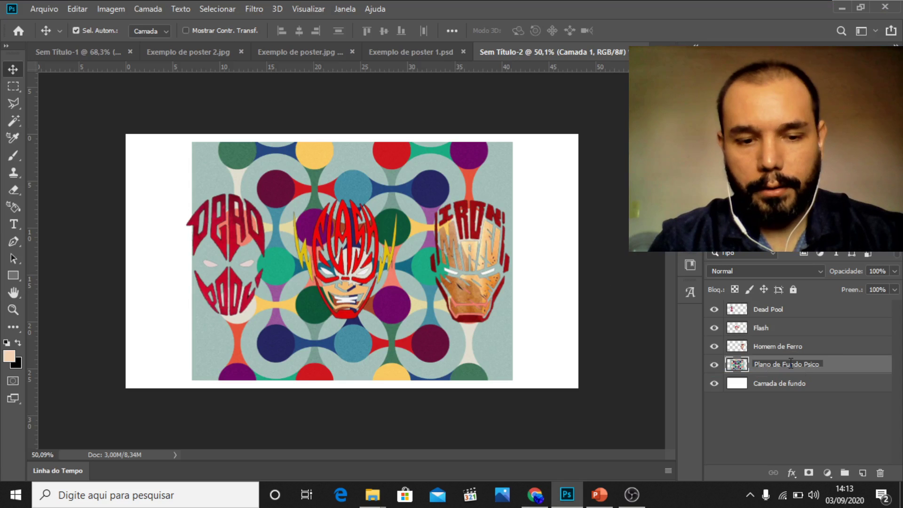
{"action": "type", "text": "délico"}
{"action": "key", "text": "Return"}
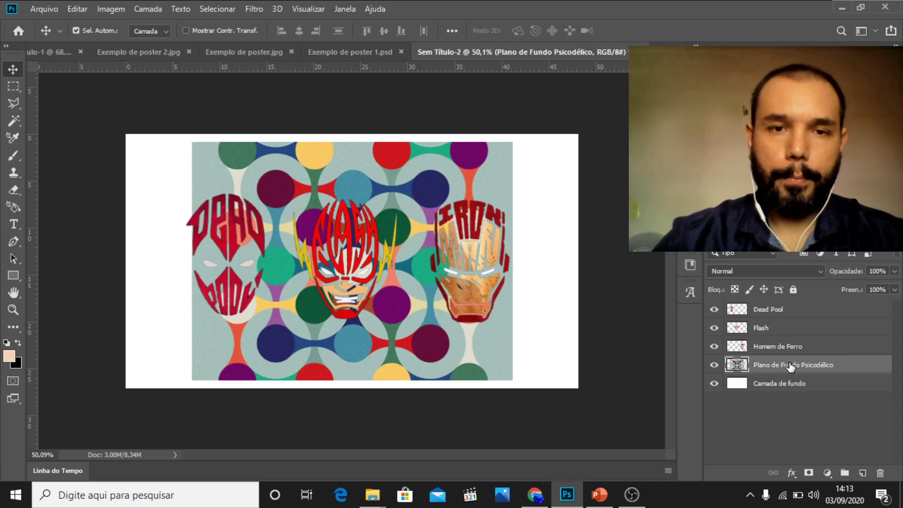
Step: Enlarge the Plano de Fundo Psicodélico pattern and shift it left so it covers nearly the whole canvas
{"action": "key", "text": "ctrl+t"}
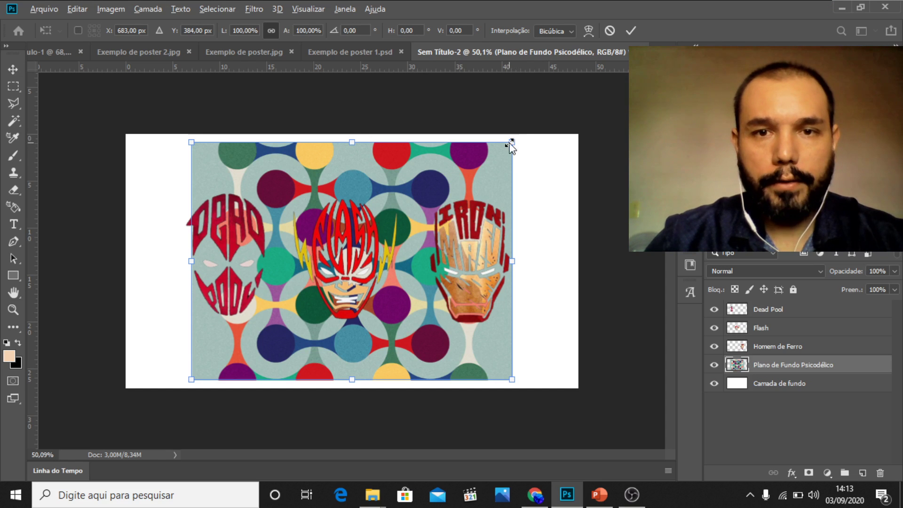
{"action": "left_click_drag", "start_coordinate": [511, 142], "coordinate": [613, 68]}
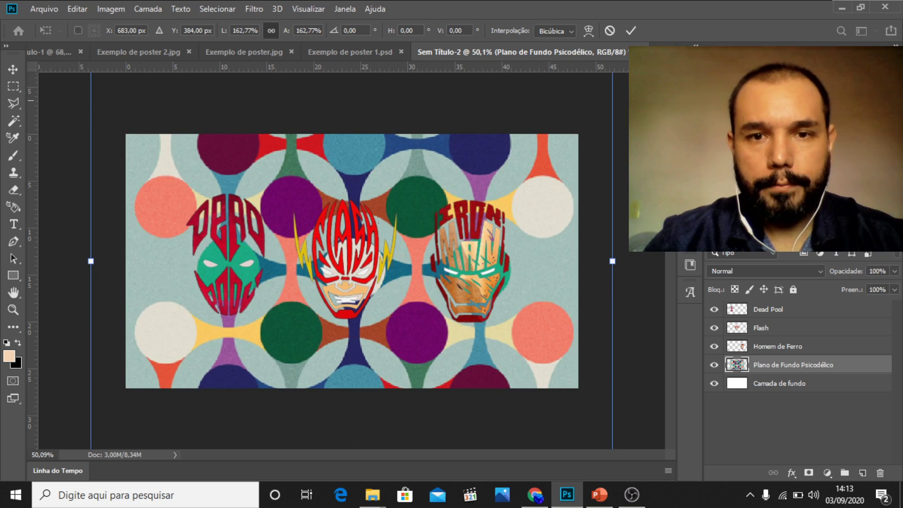
{"action": "key", "text": "Return"}
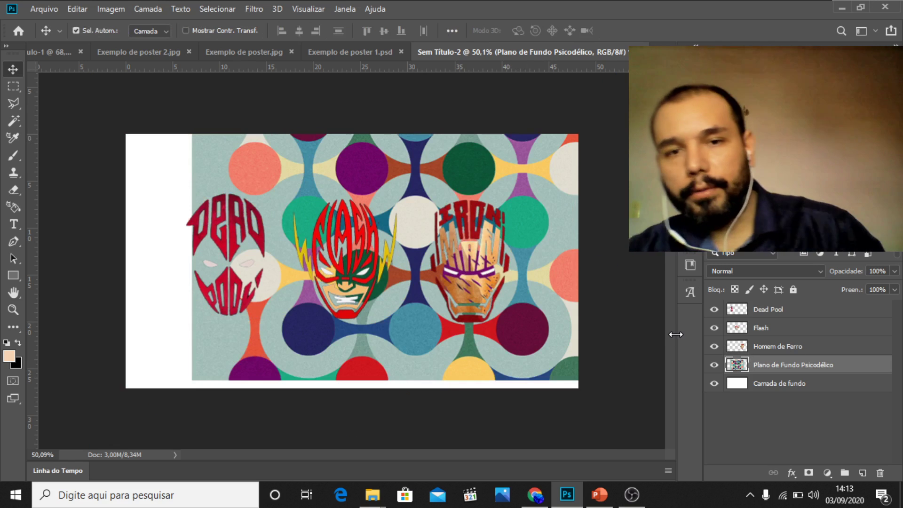
{"action": "left_click_drag", "start_coordinate": [564, 196], "coordinate": [493, 189]}
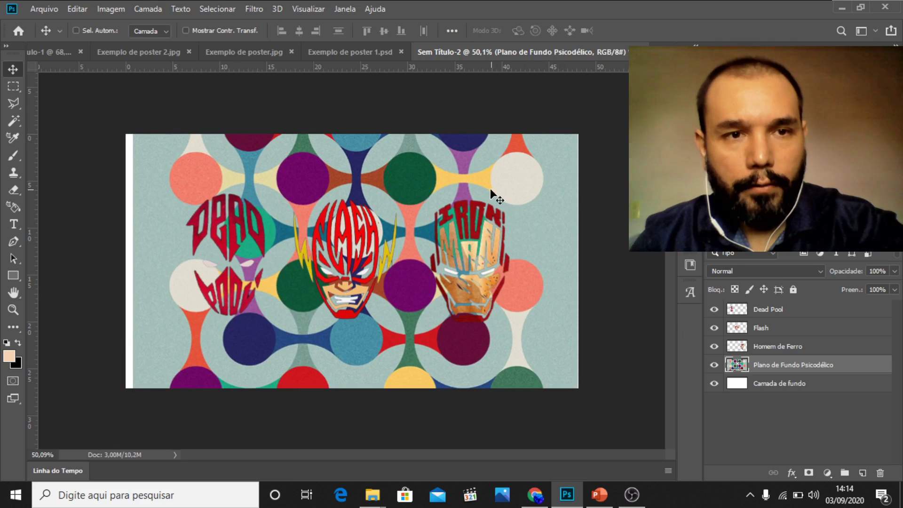
Step: Scale the Plano de Fundo Psicodélico layer to about 105.5% so the pattern extends past both side edges of the canvas
{"action": "key", "text": "ctrl+t"}
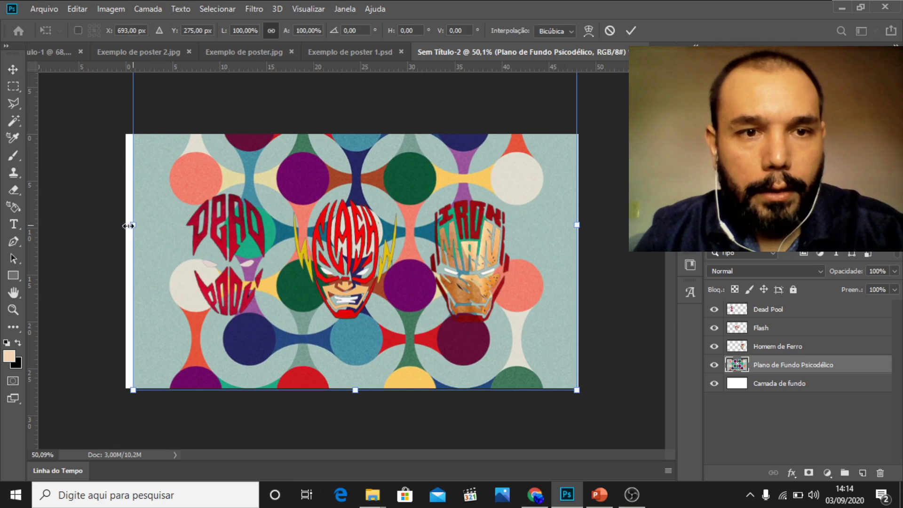
{"action": "left_click_drag", "start_coordinate": [128, 226], "coordinate": [117, 226]}
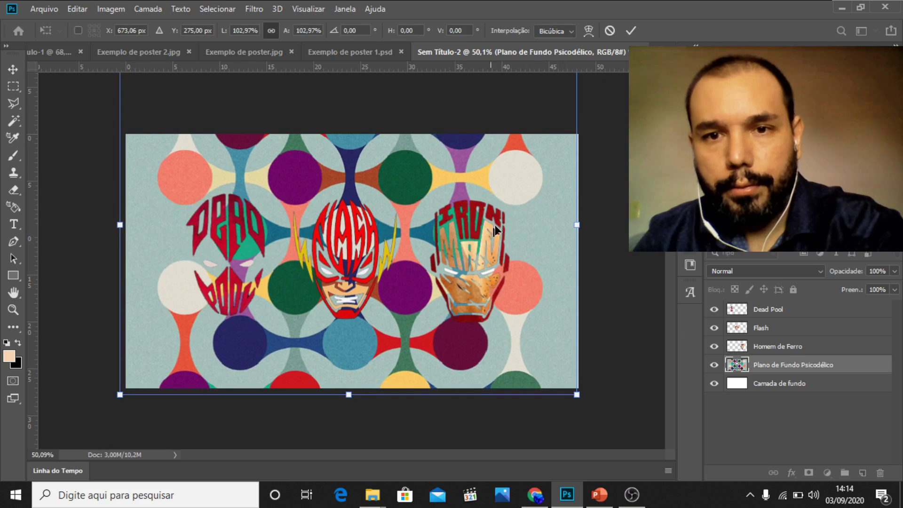
{"action": "left_click_drag", "start_coordinate": [580, 225], "coordinate": [583, 228]}
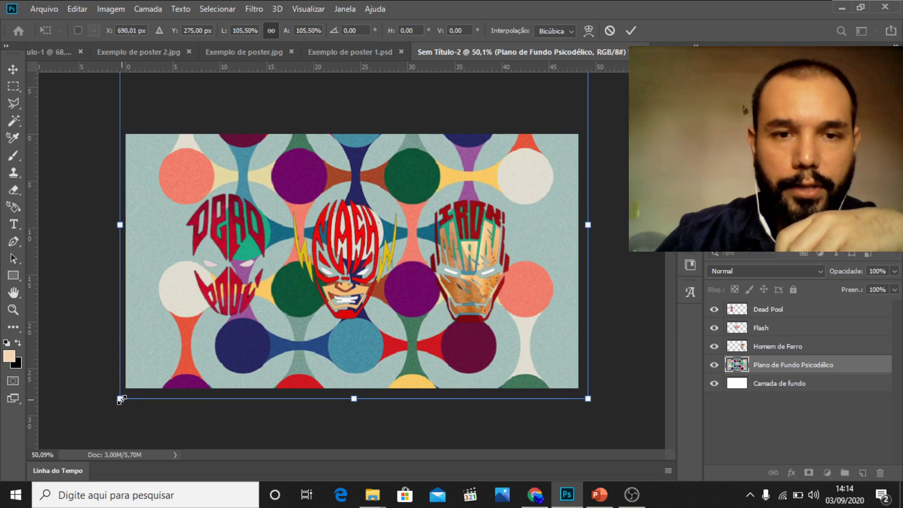
{"action": "key", "text": "Return"}
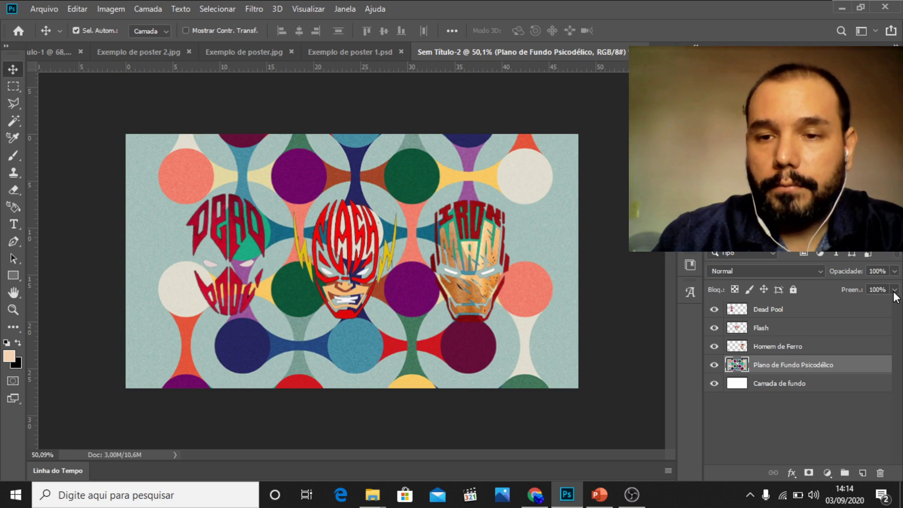
Step: Duplicate the Dead Pool layer as Dead Pool copiar within Sem Título-2
{"action": "left_click", "coordinate": [785, 312]}
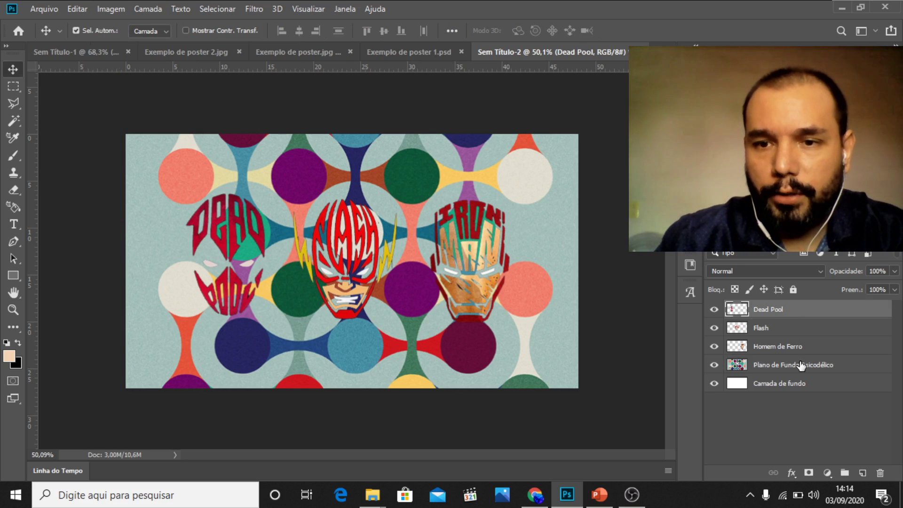
{"action": "right_click", "coordinate": [791, 314]}
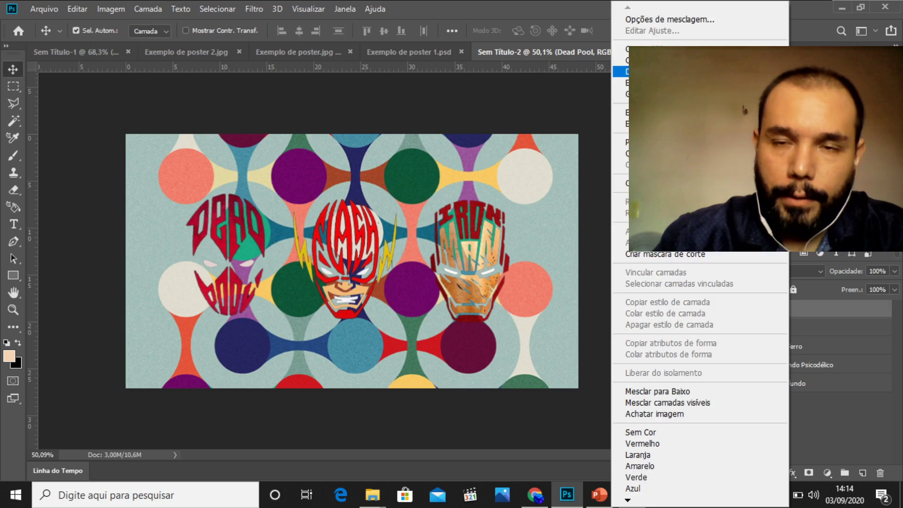
{"action": "left_click", "coordinate": [658, 71]}
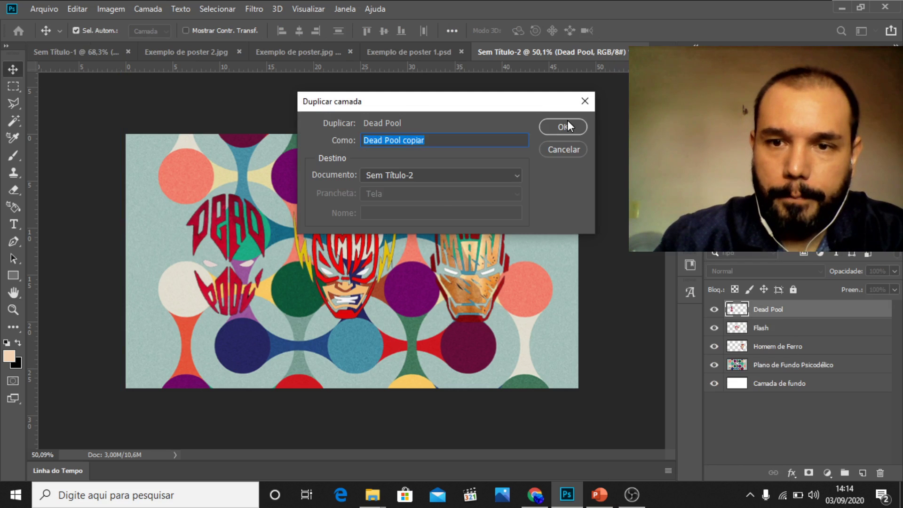
{"action": "left_click", "coordinate": [567, 126]}
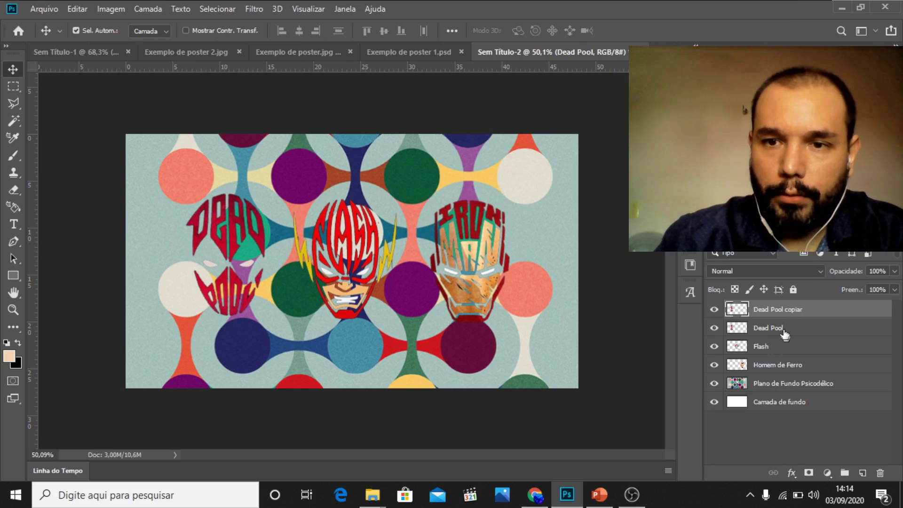
{"action": "right_click", "coordinate": [822, 306]}
{"action": "left_click", "coordinate": [632, 424]}
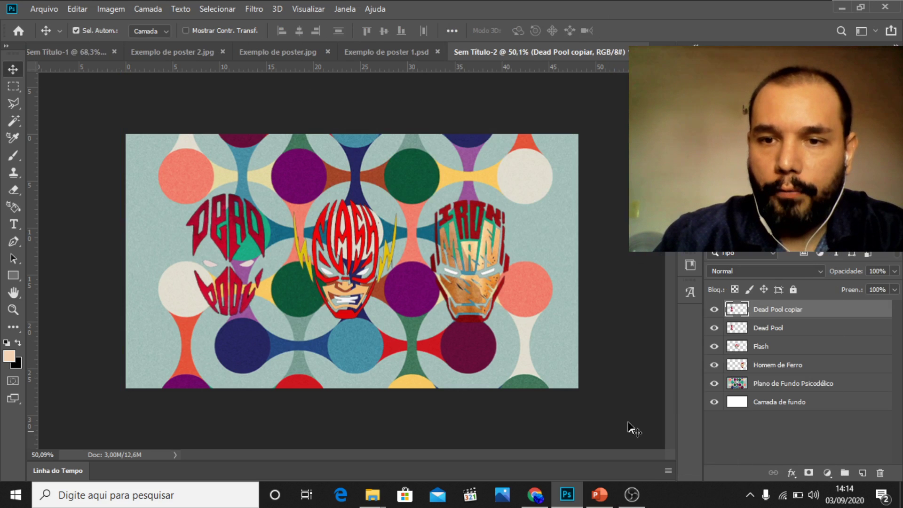
{"action": "left_click", "coordinate": [790, 330]}
{"action": "right_click", "coordinate": [786, 328]}
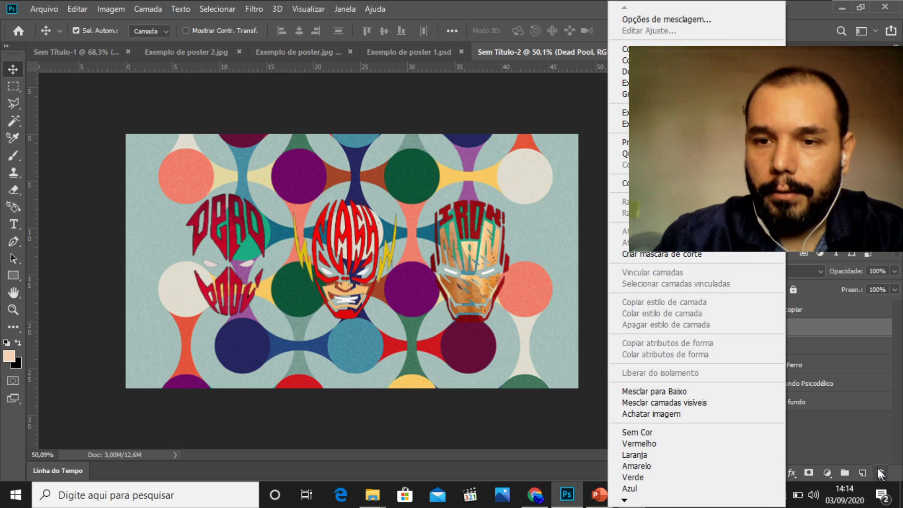
{"action": "left_click", "coordinate": [842, 429]}
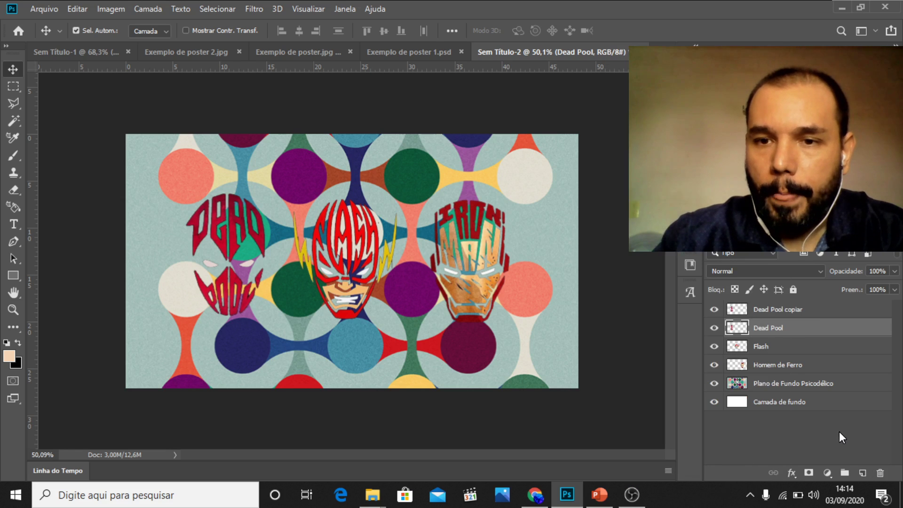
Step: Rename the Dead Pool copiar layer as Dead Pool 2 and shift its mask slightly on the canvas
{"action": "left_click", "coordinate": [801, 312]}
{"action": "double_click", "coordinate": [801, 310]}
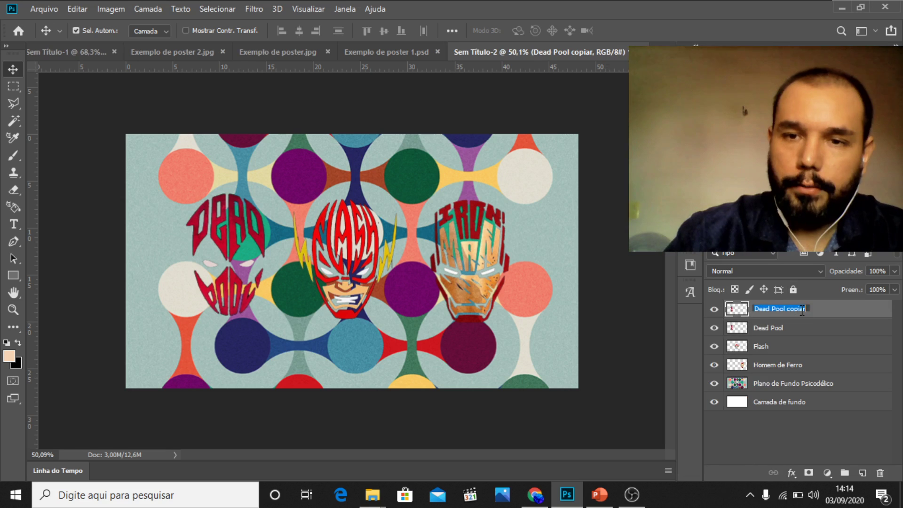
{"action": "left_click", "coordinate": [802, 309]}
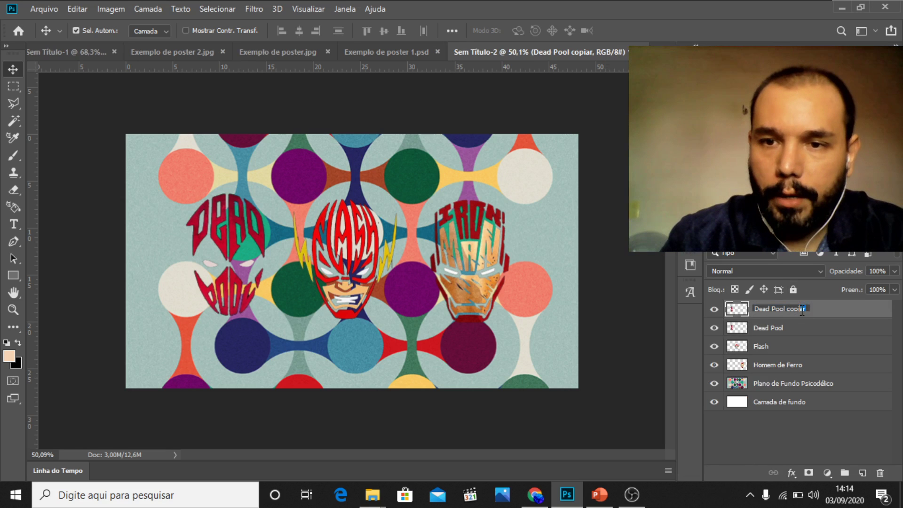
{"action": "key", "text": "BackSpace"}
{"action": "key", "text": "BackSpace"}
{"action": "key", "text": "BackSpace"}
{"action": "key", "text": "BackSpace"}
{"action": "key", "text": "BackSpace"}
{"action": "key", "text": "BackSpace"}
{"action": "type", "text": "2"}
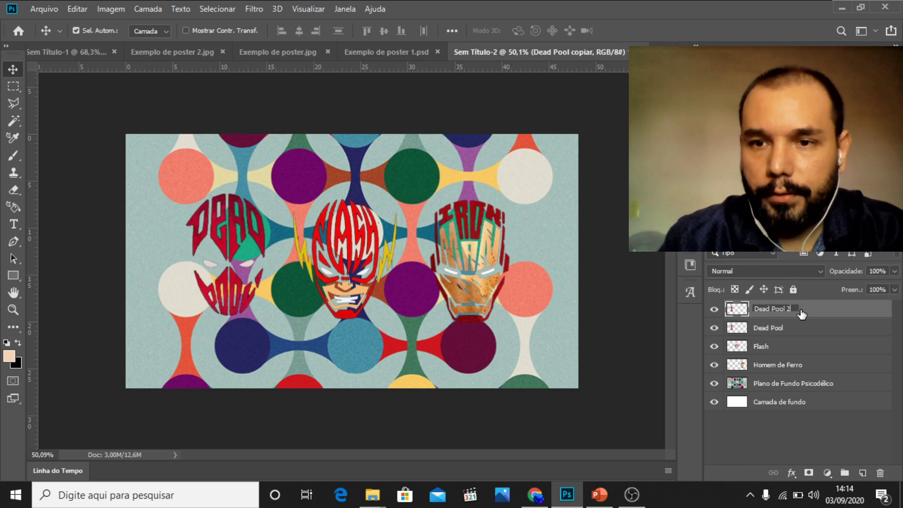
{"action": "key", "text": "Return"}
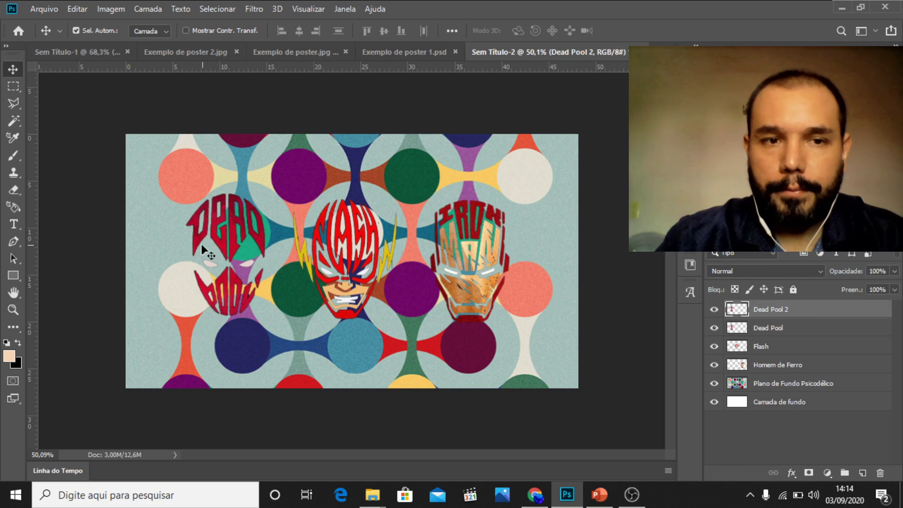
{"action": "mouse_move", "coordinate": [220, 247]}
{"action": "left_mouse_down"}
{"action": "mouse_move", "coordinate": [242, 250]}
{"action": "mouse_move", "coordinate": [238, 269]}
{"action": "mouse_move", "coordinate": [206, 250]}
{"action": "mouse_move", "coordinate": [226, 247]}
{"action": "left_mouse_up"}
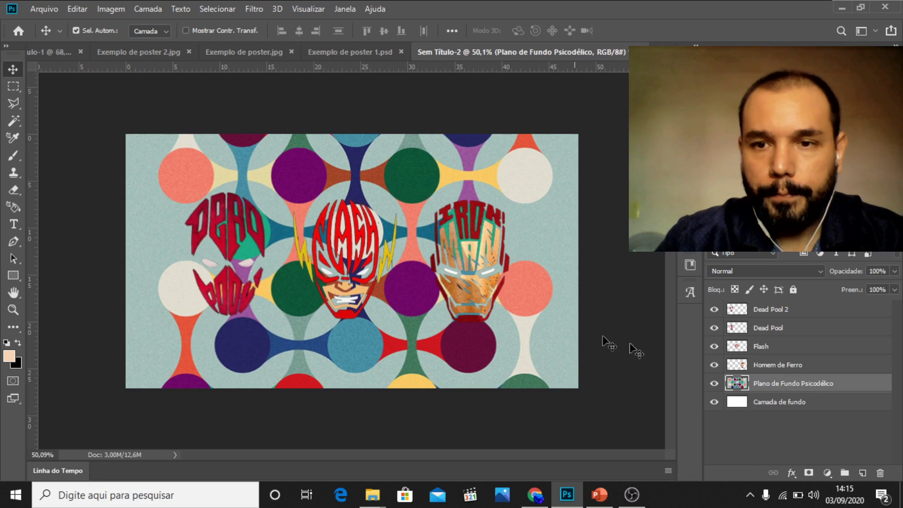
Step: Apply a Gaussian Blur with a radius of 9,0 pixels to the Dead Pool layer and set its blend mode to Sobrepor
{"action": "left_click", "coordinate": [789, 330]}
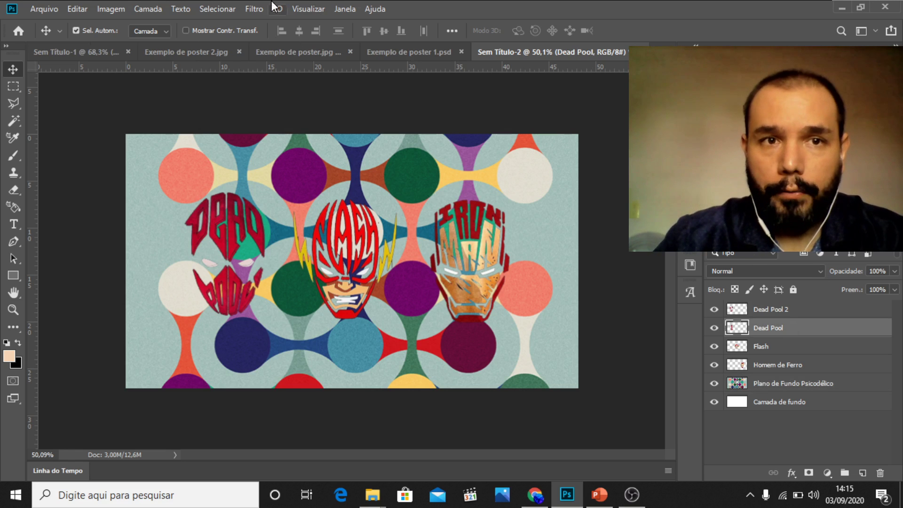
{"action": "left_click", "coordinate": [256, 8]}
{"action": "mouse_move", "coordinate": [324, 159]}
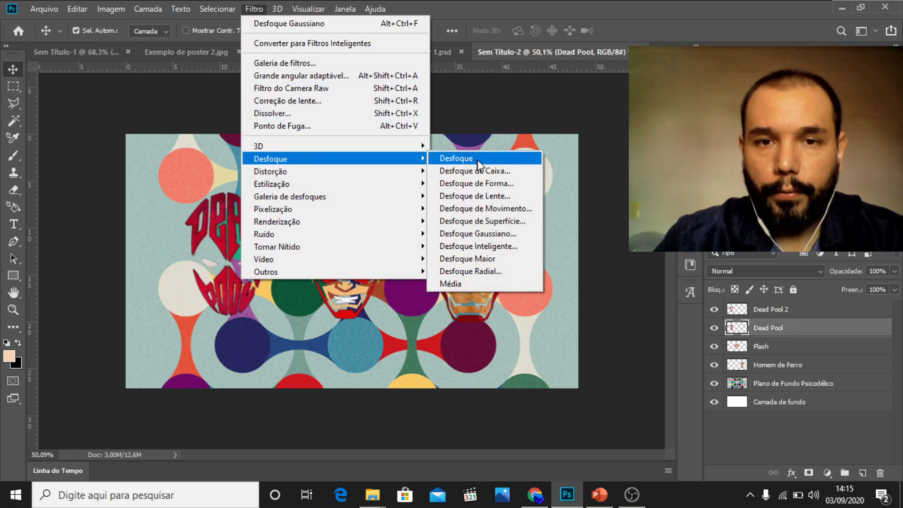
{"action": "left_click", "coordinate": [484, 232]}
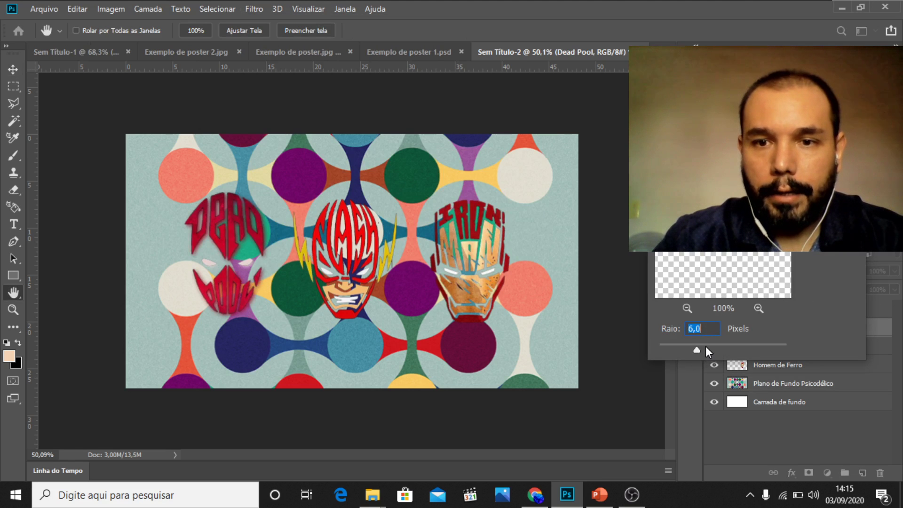
{"action": "mouse_move", "coordinate": [705, 347]}
{"action": "left_mouse_down"}
{"action": "mouse_move", "coordinate": [723, 346]}
{"action": "mouse_move", "coordinate": [706, 346]}
{"action": "left_mouse_up"}
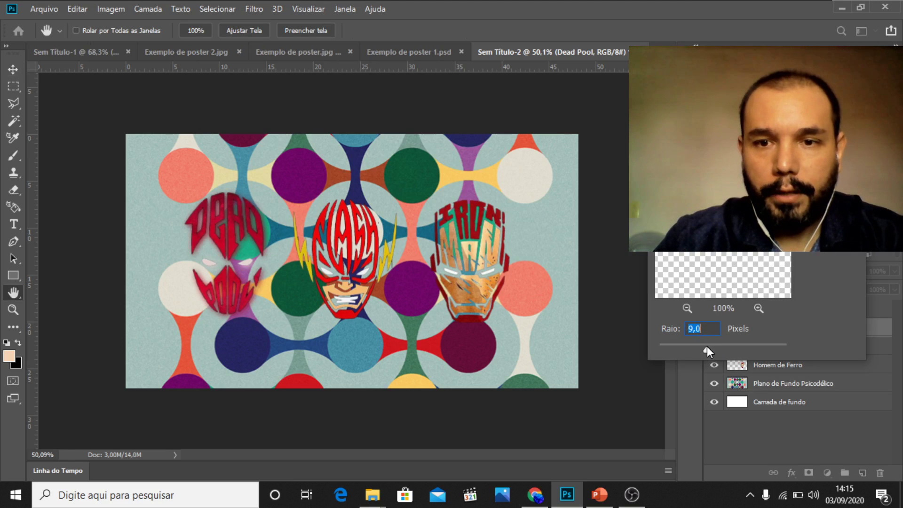
{"action": "key", "text": "Return"}
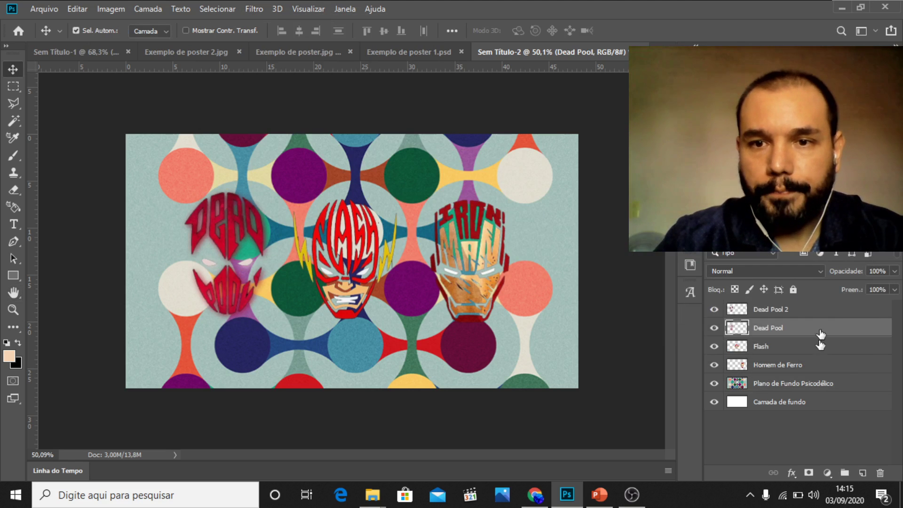
{"action": "left_click", "coordinate": [818, 271]}
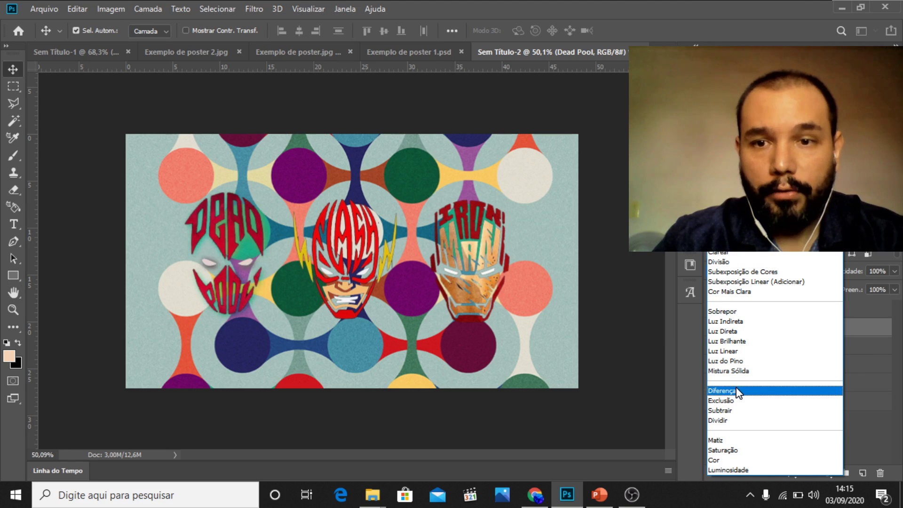
{"action": "left_click", "coordinate": [733, 313]}
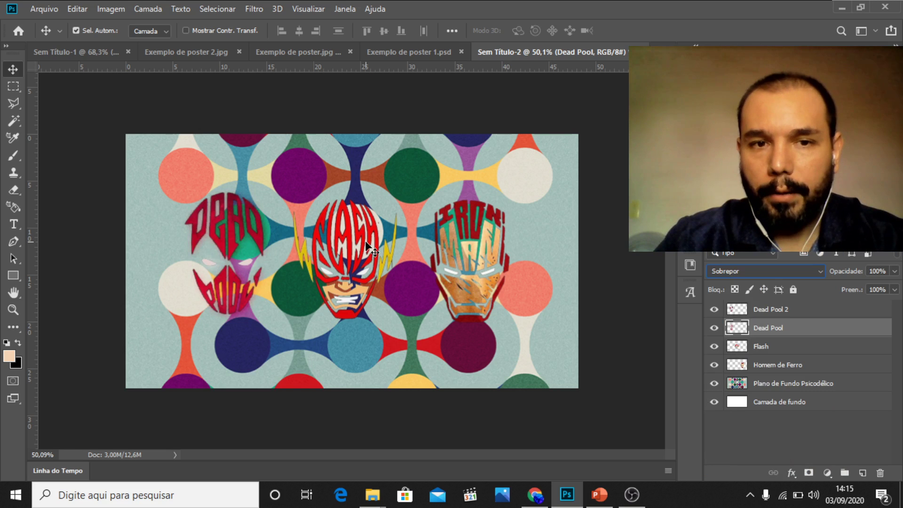
Step: Duplicate the Flash layer within Sem Título-2, naming the copy Flash 2
{"action": "left_click", "coordinate": [784, 348]}
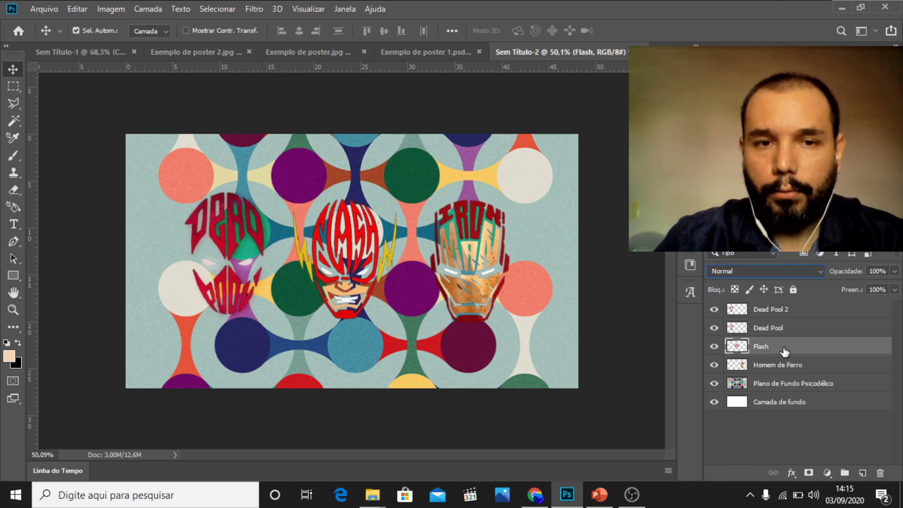
{"action": "right_click", "coordinate": [784, 349]}
{"action": "left_click", "coordinate": [668, 72]}
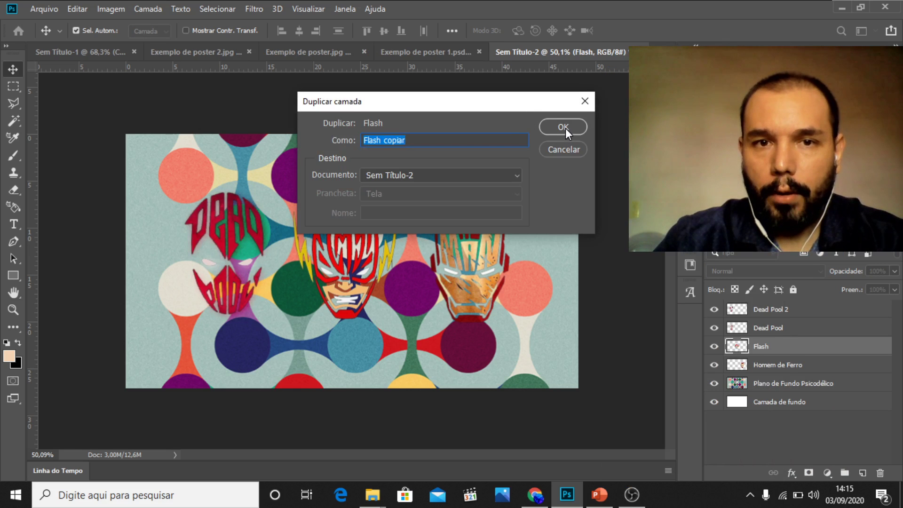
{"action": "left_click", "coordinate": [482, 144]}
{"action": "key", "text": "BackSpace"}
{"action": "key", "text": "BackSpace"}
{"action": "key", "text": "BackSpace"}
{"action": "key", "text": "BackSpace"}
{"action": "key", "text": "BackSpace"}
{"action": "key", "text": "BackSpace"}
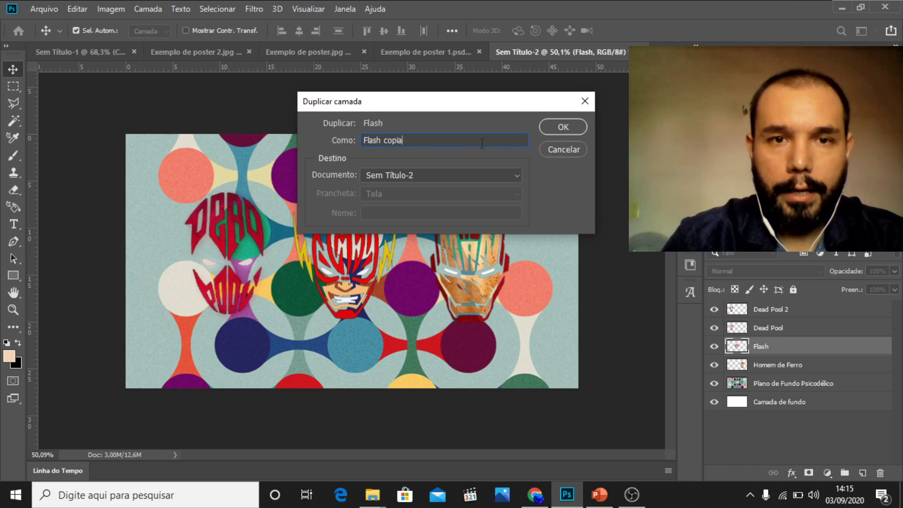
{"action": "type", "text": "2"}
{"action": "key", "text": "Return"}
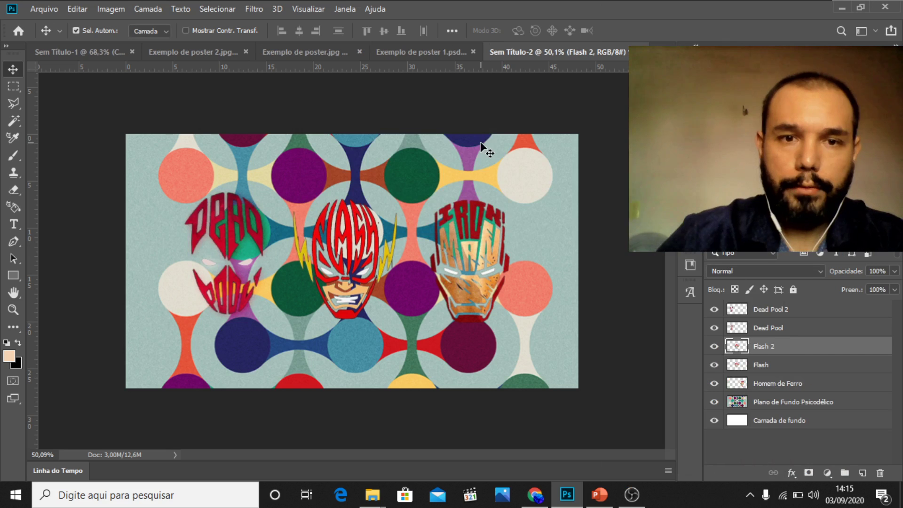
Step: Move the Flash 2 layer below Flash and apply a Gaussian Blur with a radius of 9,0 pixels to it
{"action": "left_click_drag", "start_coordinate": [774, 349], "coordinate": [793, 370]}
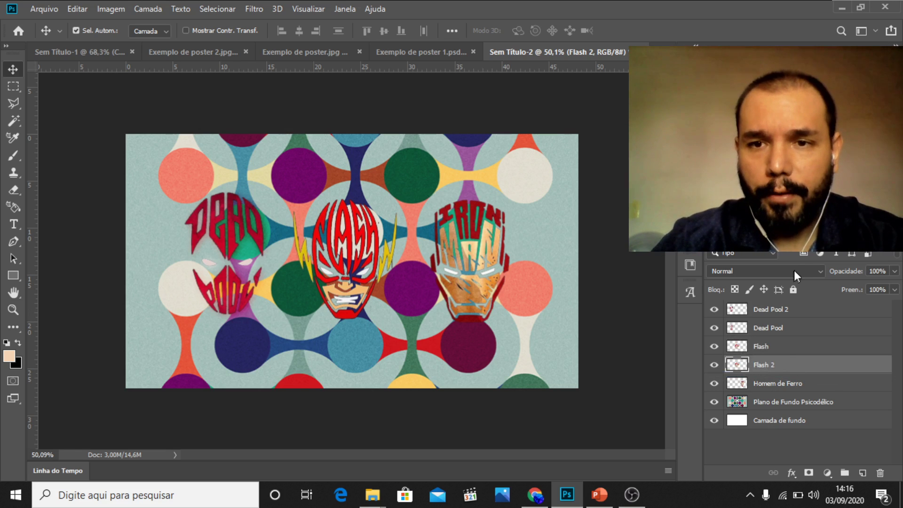
{"action": "left_click", "coordinate": [254, 8]}
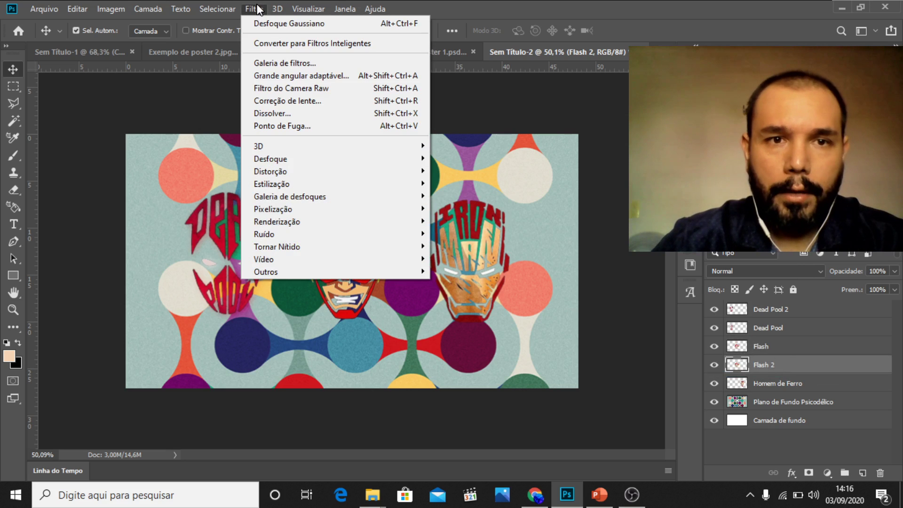
{"action": "mouse_move", "coordinate": [325, 159]}
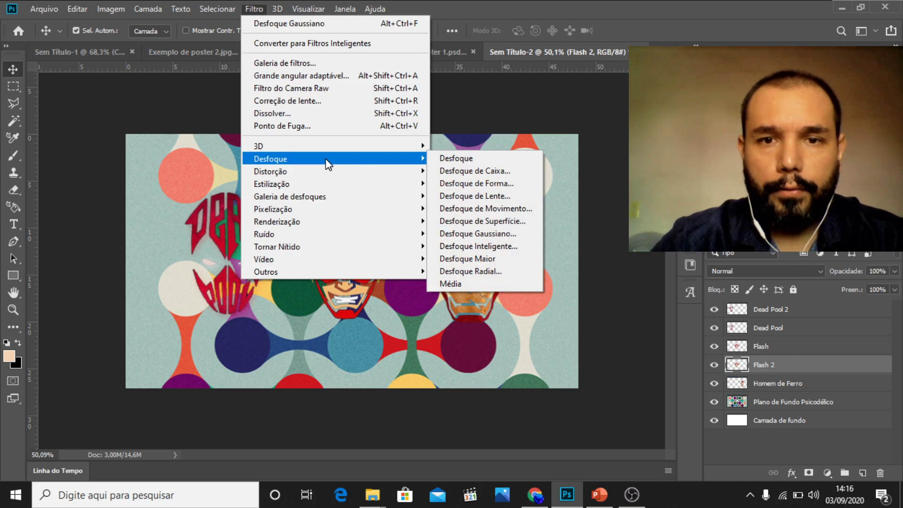
{"action": "left_click", "coordinate": [486, 234]}
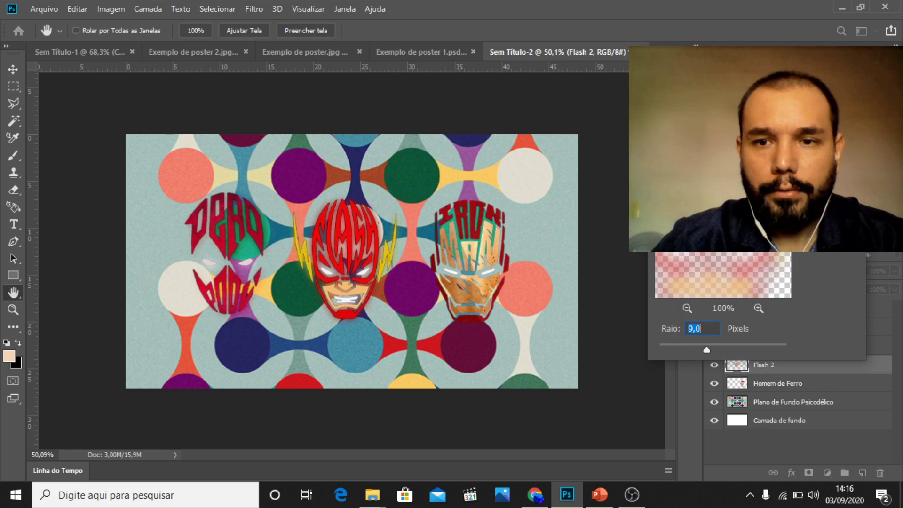
{"action": "key", "text": "Return"}
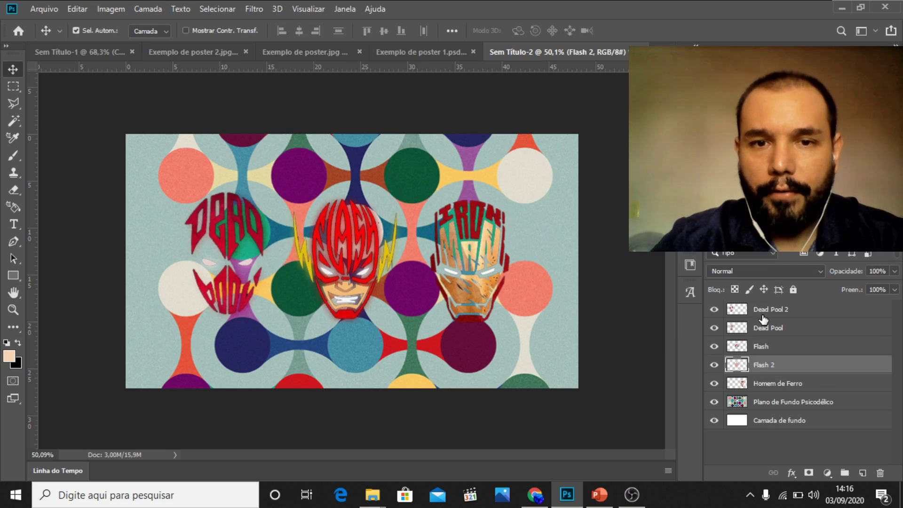
Step: Set the blend mode of the blurred Flash 2 layer to Diferença
{"action": "left_click", "coordinate": [771, 271]}
{"action": "scroll", "coordinate": [772, 291], "scroll_direction": "down", "scroll_amount": 3}
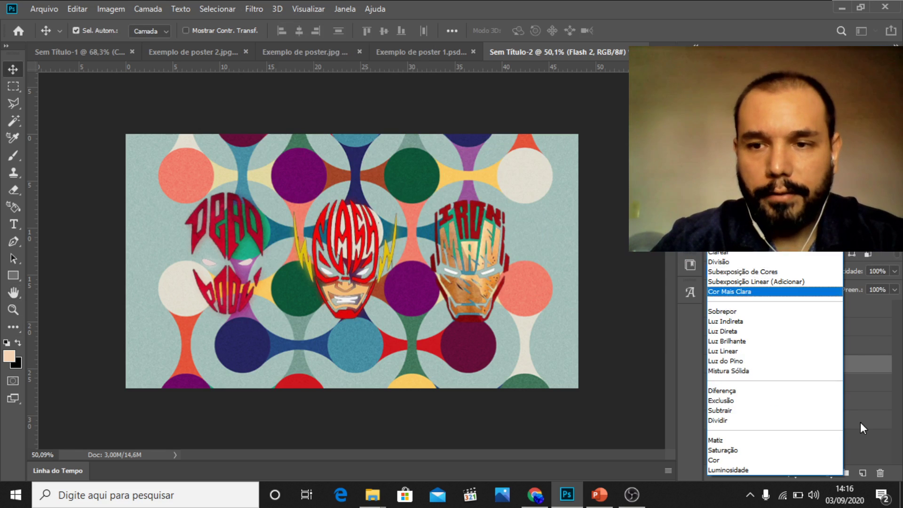
{"action": "left_click", "coordinate": [865, 435]}
{"action": "left_click", "coordinate": [797, 268]}
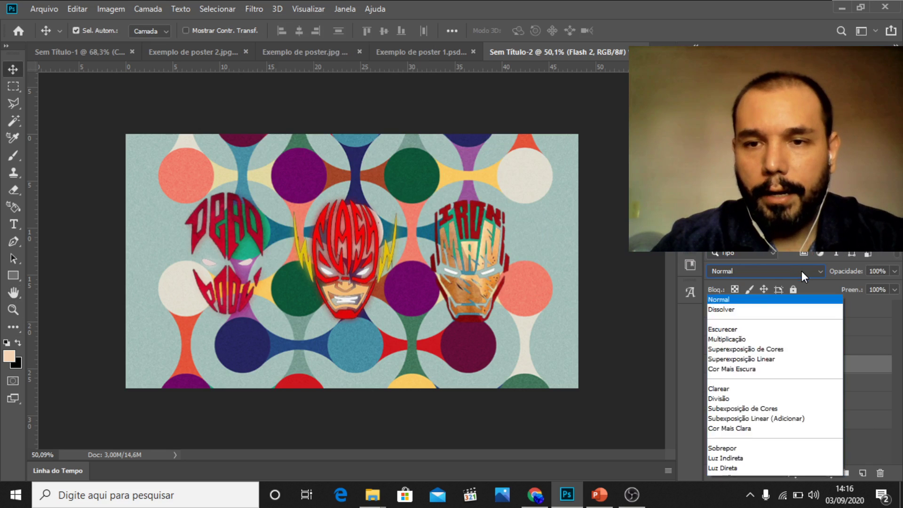
{"action": "scroll", "coordinate": [802, 271], "scroll_direction": "down", "scroll_amount": 4}
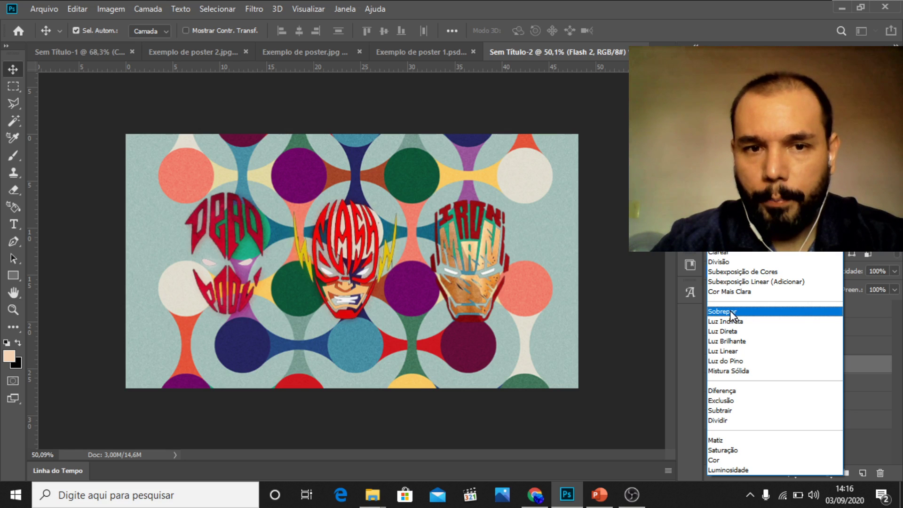
{"action": "left_click", "coordinate": [735, 391]}
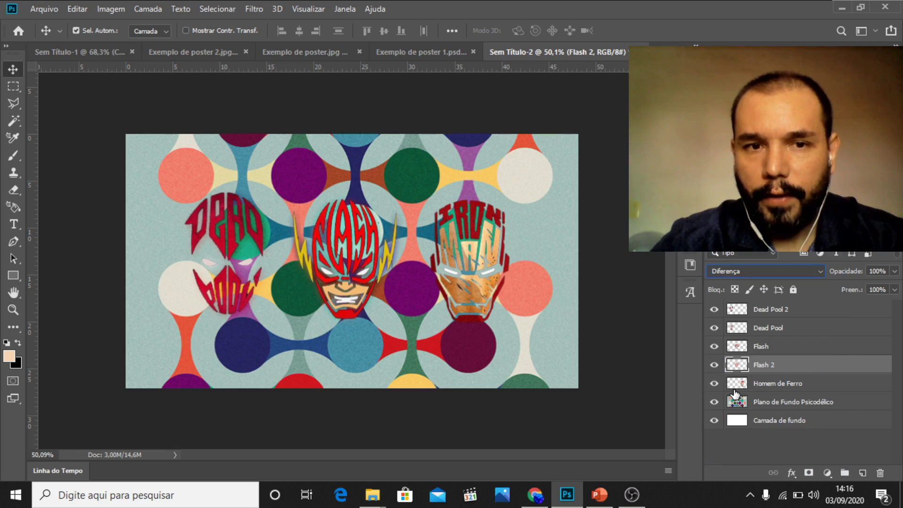
Step: Set the blend mode of the blurred Dead Pool layer to Diferença
{"action": "left_click", "coordinate": [778, 332]}
{"action": "left_click", "coordinate": [785, 271]}
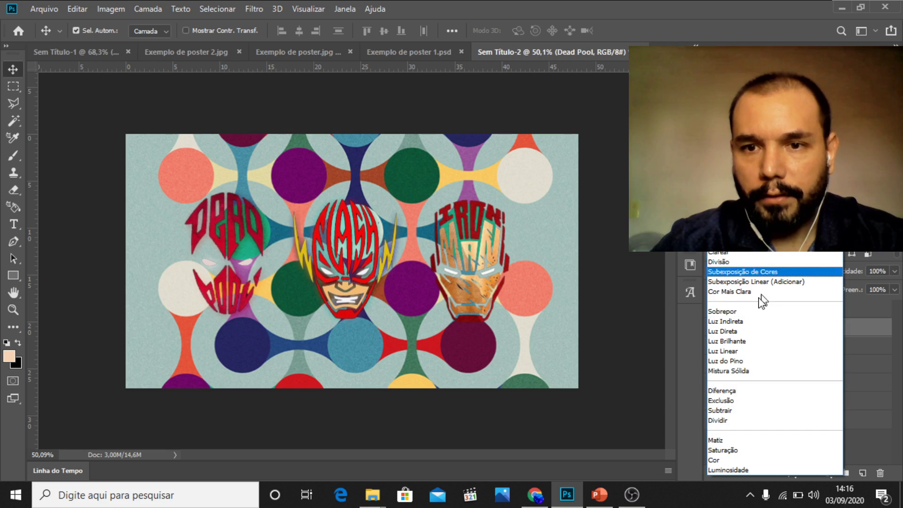
{"action": "left_click", "coordinate": [724, 389]}
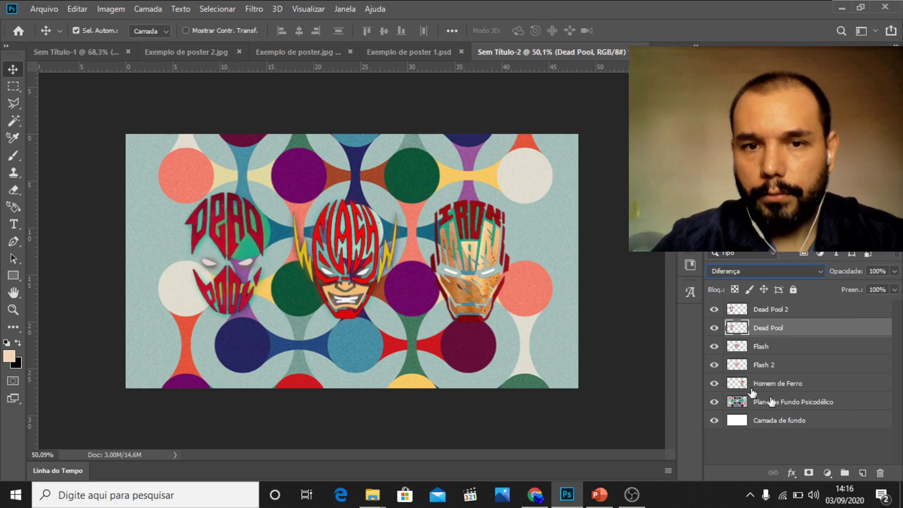
Step: Try duplicating the Homem de Ferro layer beneath the original, and delete that duplicate
{"action": "left_click", "coordinate": [780, 384]}
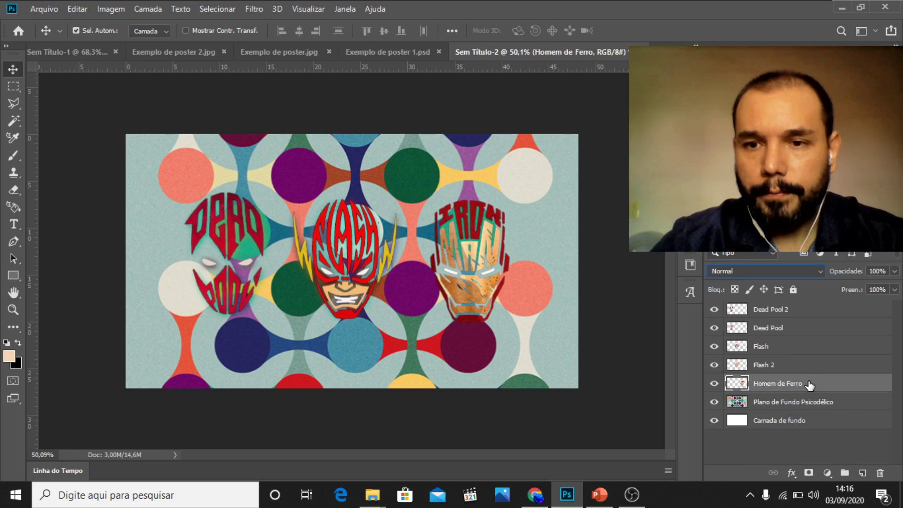
{"action": "key", "text": "ctrl"}
{"action": "key", "text": "ctrl+j"}
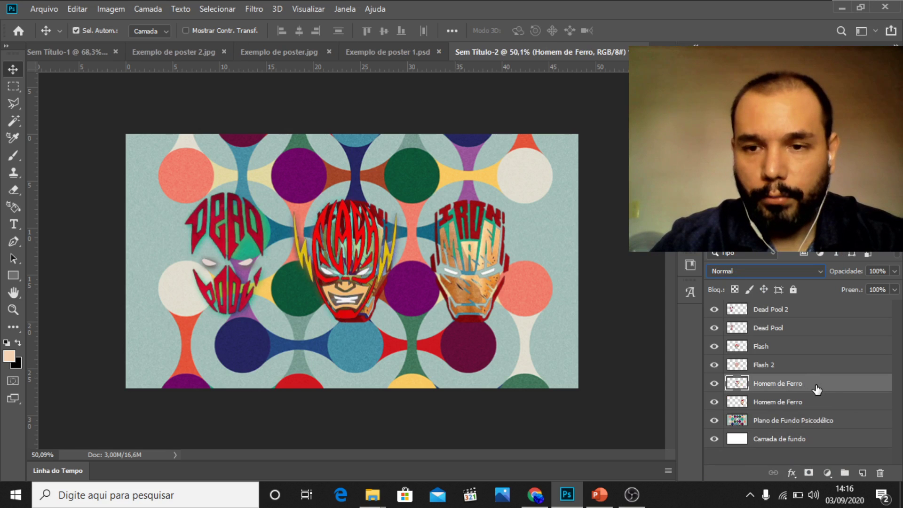
{"action": "left_click_drag", "start_coordinate": [817, 390], "coordinate": [773, 408]}
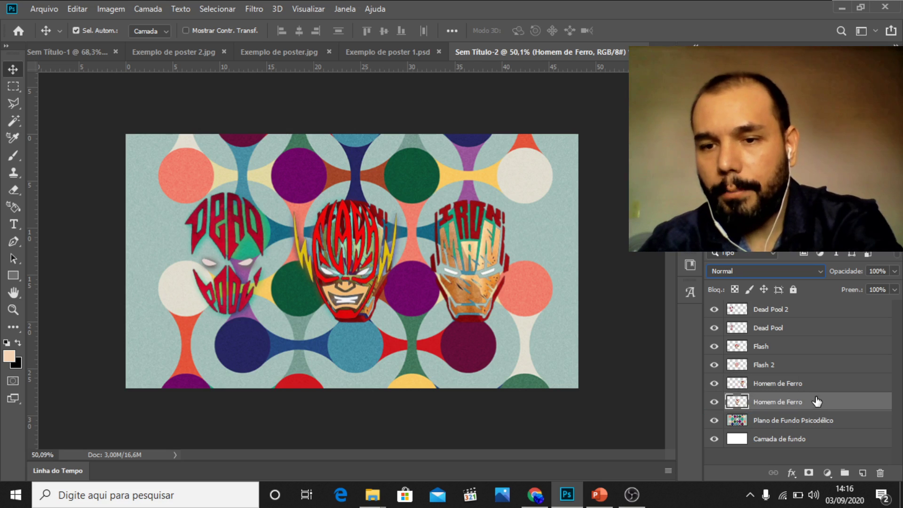
{"action": "left_click", "coordinate": [879, 473]}
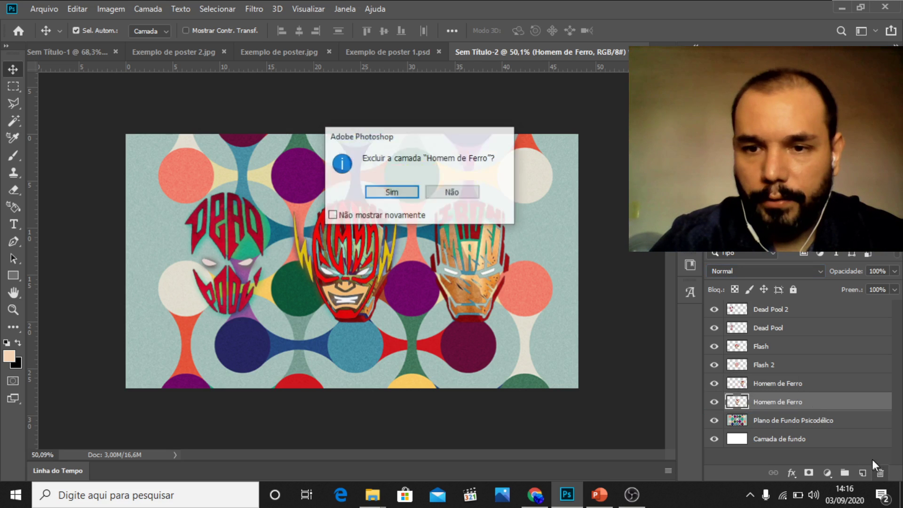
{"action": "left_click", "coordinate": [390, 191]}
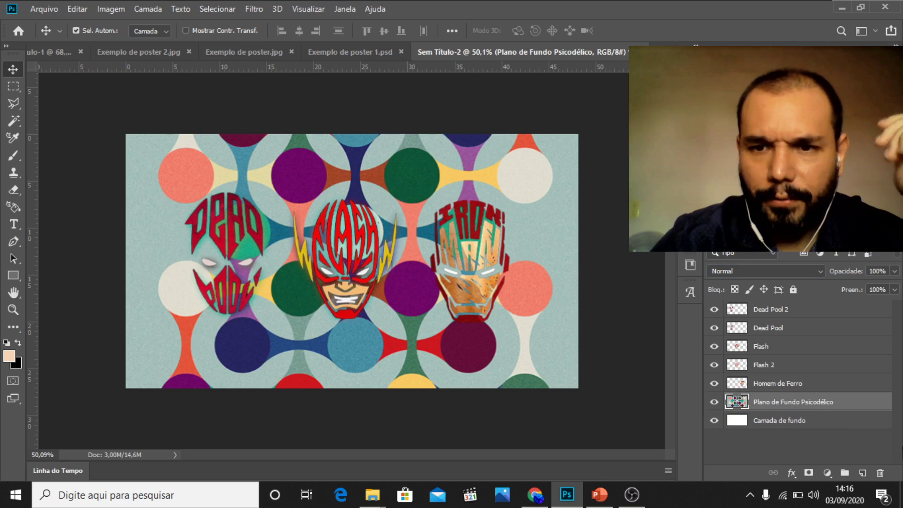
Step: Duplicate the Homem de Ferro layer
{"action": "left_click", "coordinate": [810, 384]}
{"action": "right_click", "coordinate": [809, 383]}
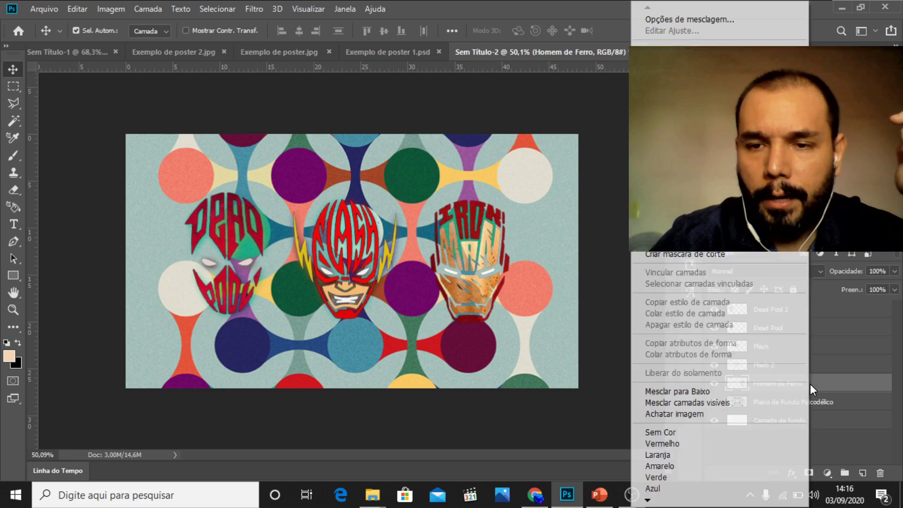
{"action": "left_click", "coordinate": [682, 87]}
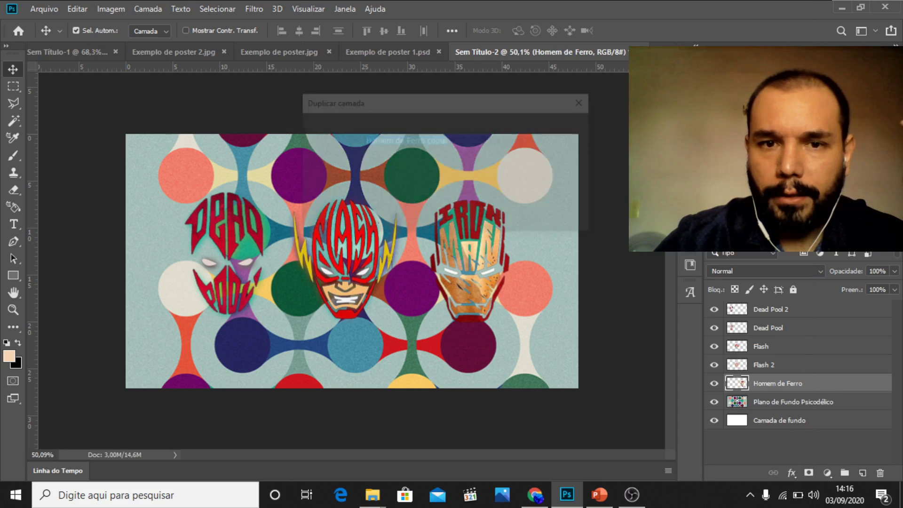
{"action": "left_click", "coordinate": [578, 128]}
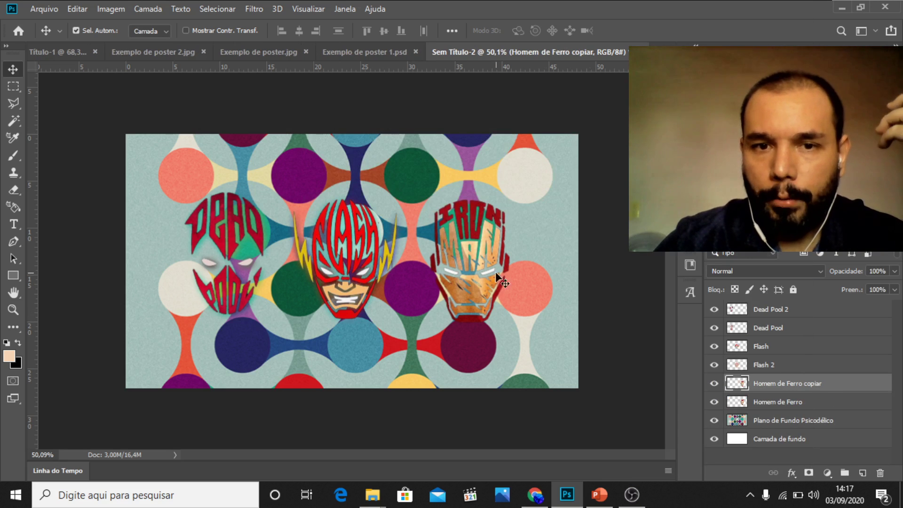
{"action": "left_click_drag", "start_coordinate": [484, 269], "coordinate": [490, 264]}
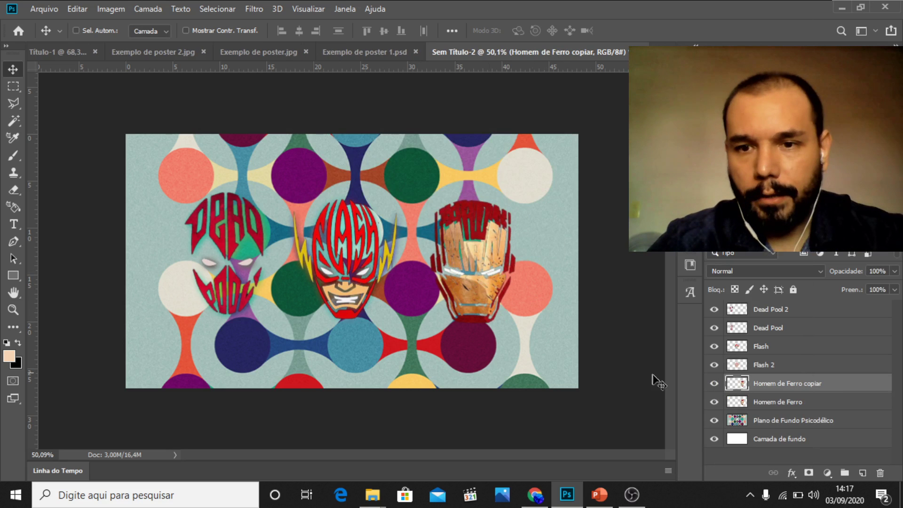
Step: Move the duplicate below the original Homem de Ferro layer and rename it "Homem de Ferro 2"
{"action": "left_click_drag", "start_coordinate": [794, 391], "coordinate": [807, 410]}
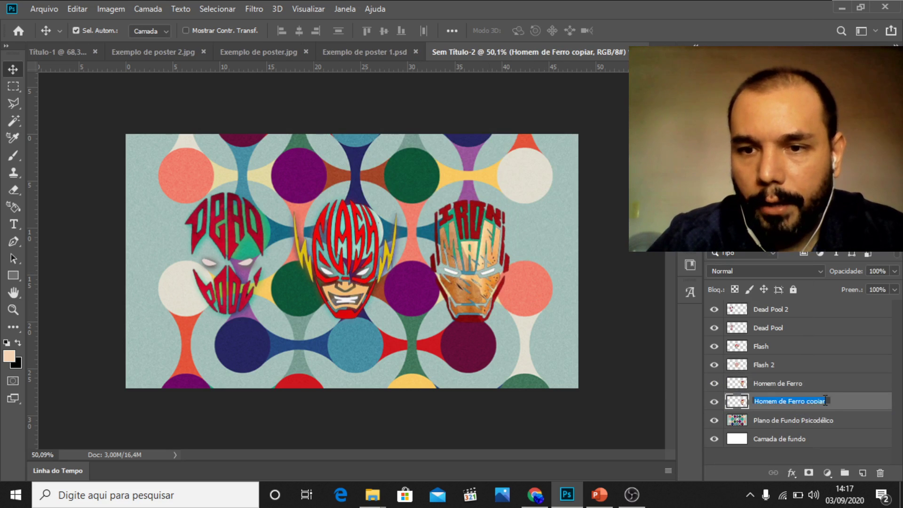
{"action": "left_click", "coordinate": [832, 399]}
{"action": "left_click_drag", "start_coordinate": [827, 399], "coordinate": [802, 400]}
{"action": "type", "text": "2"}
{"action": "key", "text": "Return"}
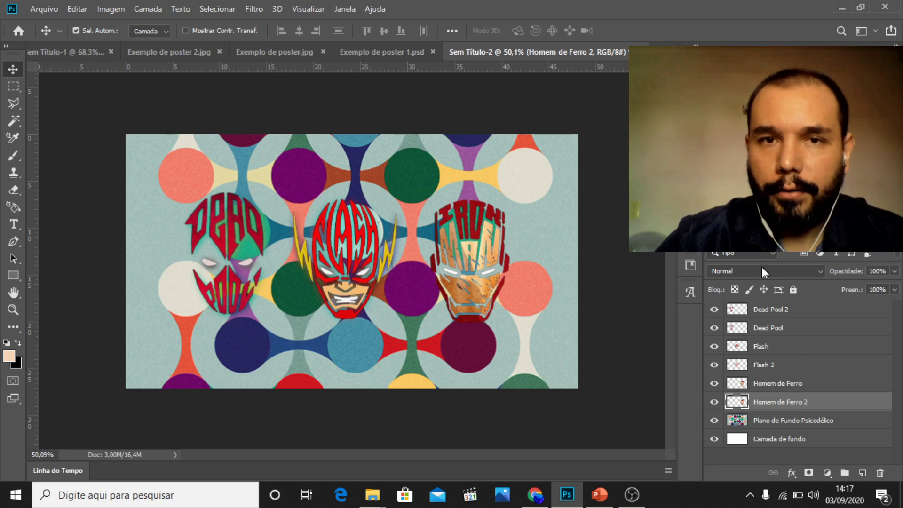
Step: Apply a Gaussian Blur with a radius of 9,0 pixels to Homem de Ferro 2 and set its blend mode to Diferença
{"action": "left_click", "coordinate": [254, 8]}
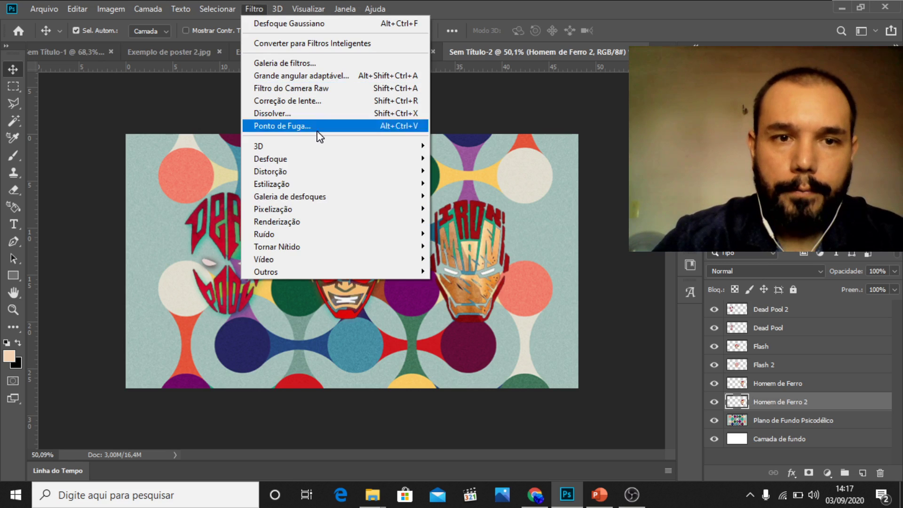
{"action": "mouse_move", "coordinate": [330, 165]}
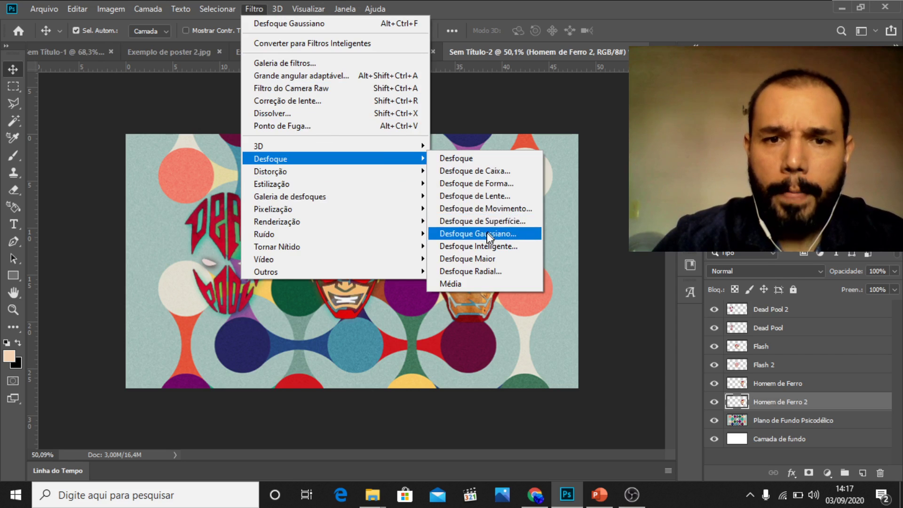
{"action": "left_click", "coordinate": [487, 232]}
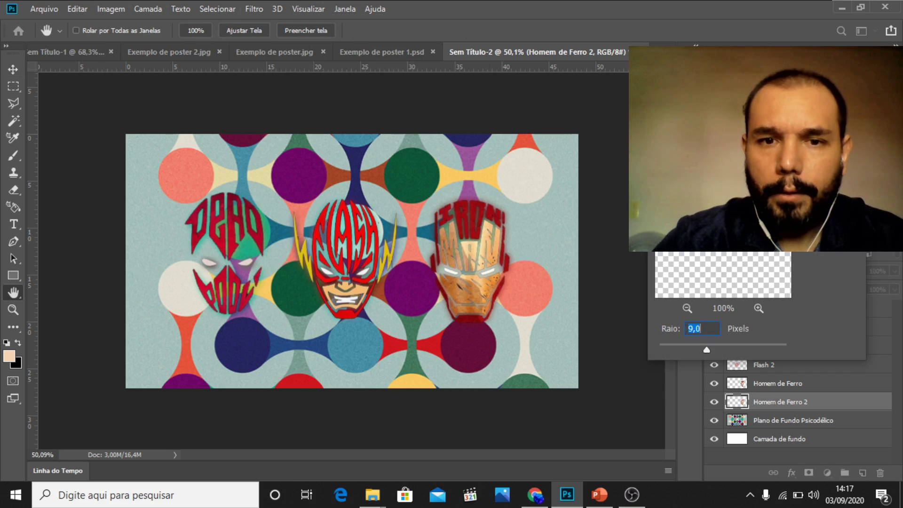
{"action": "key", "text": "Return"}
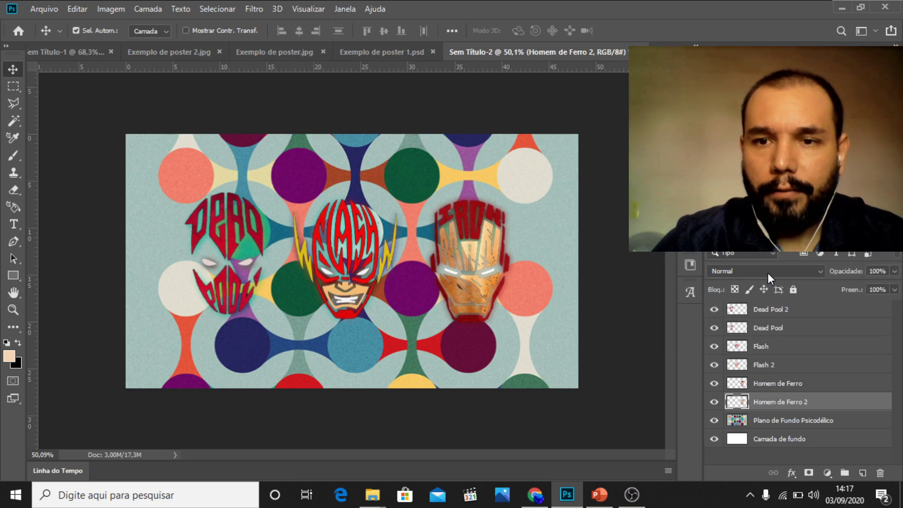
{"action": "left_click", "coordinate": [768, 272]}
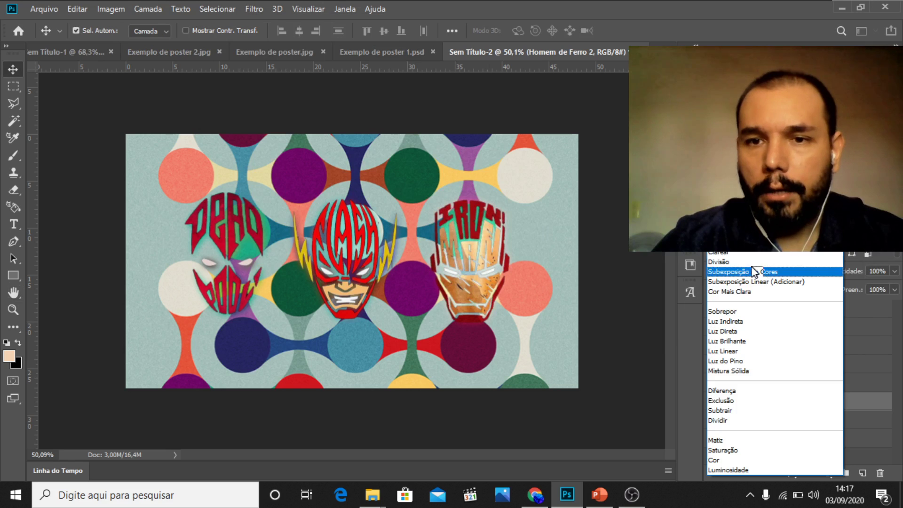
{"action": "left_click", "coordinate": [718, 391]}
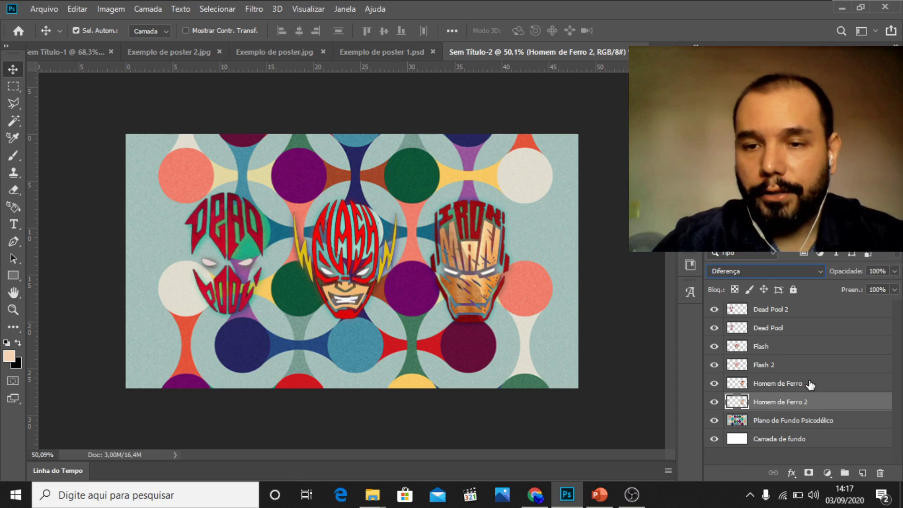
Step: Convert the six Dead Pool, Flash and Homem de Ferro layers together into one smart object
{"action": "key", "text": "ctrl"}
{"action": "key", "text": "ctrl"}
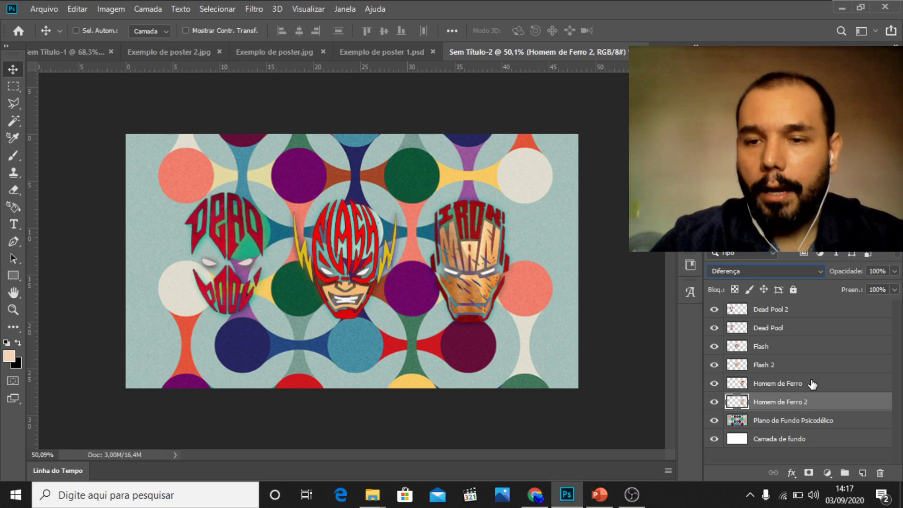
{"action": "left_click", "coordinate": [812, 385], "text": "ctrl"}
{"action": "left_click", "coordinate": [820, 383], "text": "ctrl"}
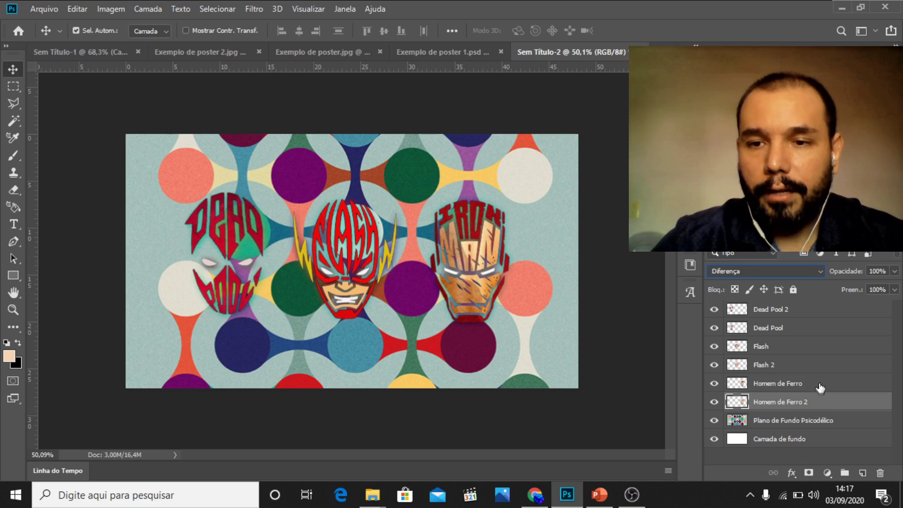
{"action": "left_click", "coordinate": [820, 384], "text": "ctrl"}
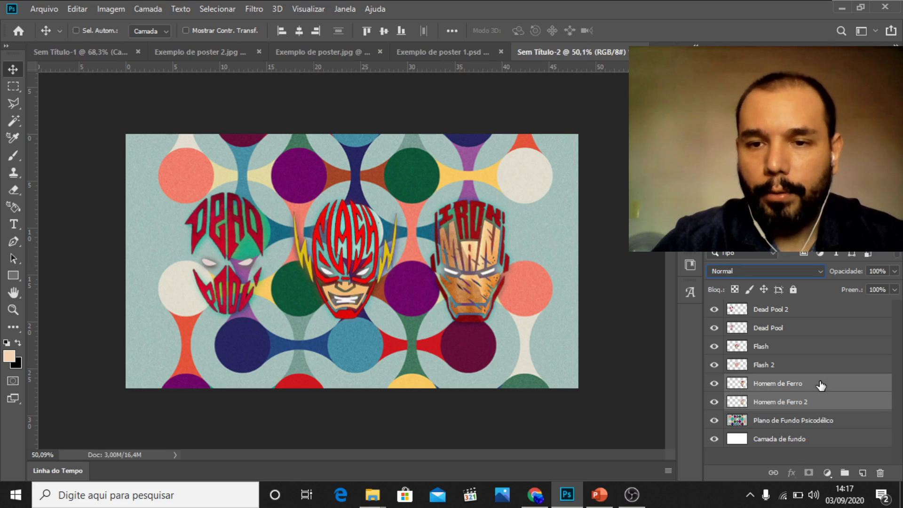
{"action": "left_click", "coordinate": [818, 363], "text": "ctrl"}
{"action": "left_click", "coordinate": [819, 348], "text": "ctrl"}
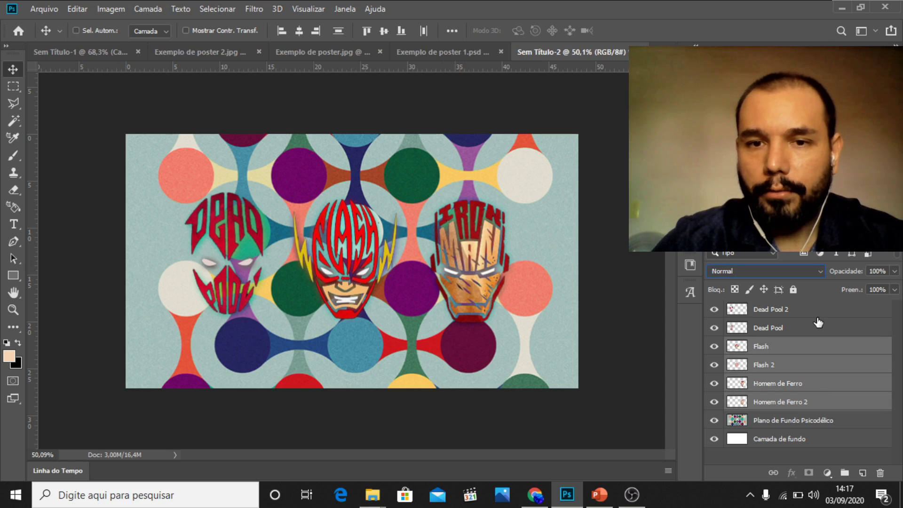
{"action": "left_click", "coordinate": [812, 310], "text": "ctrl"}
{"action": "left_click", "coordinate": [807, 329], "text": "ctrl"}
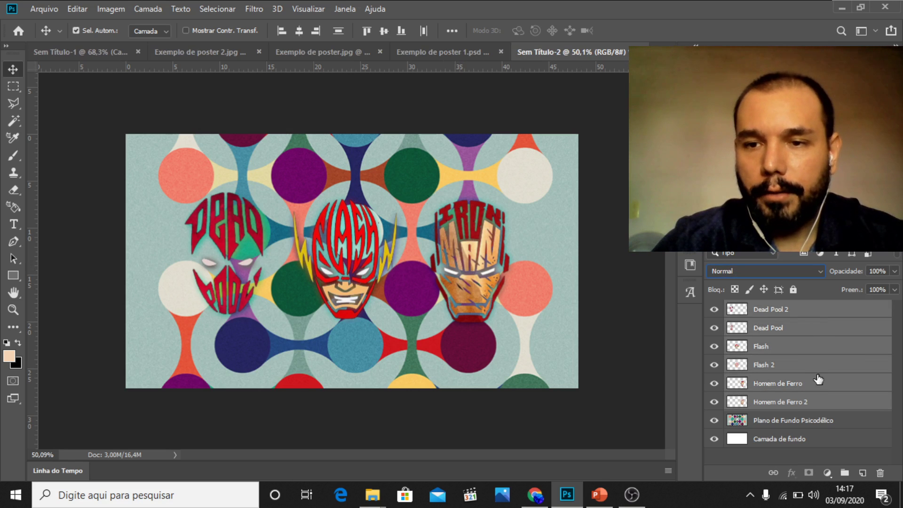
{"action": "right_click", "coordinate": [823, 342]}
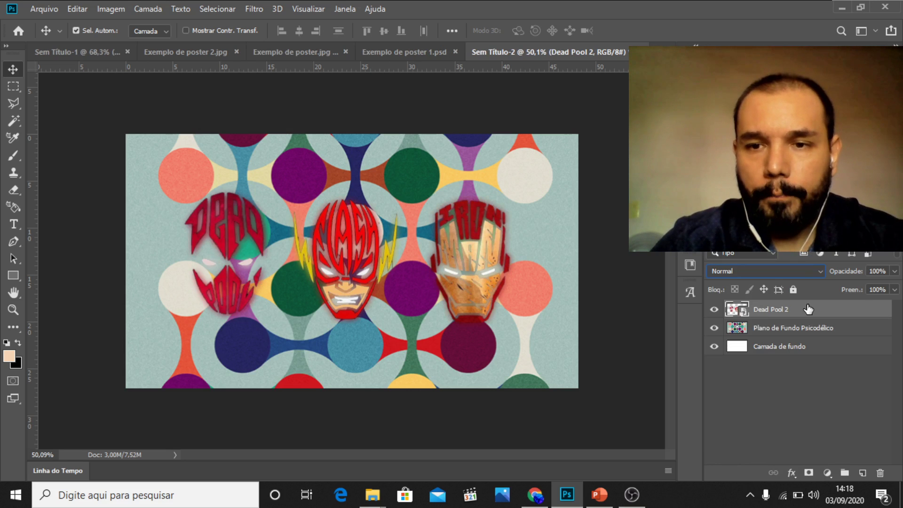
Step: Hide the Plano de Fundo Psicodélico layer to check the masks against the white background, and show it again
{"action": "left_click", "coordinate": [714, 328]}
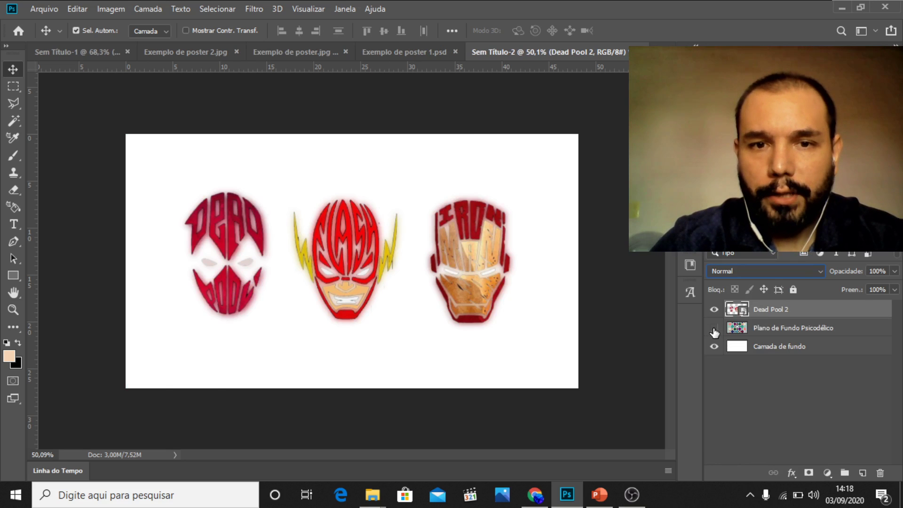
{"action": "left_click", "coordinate": [714, 328]}
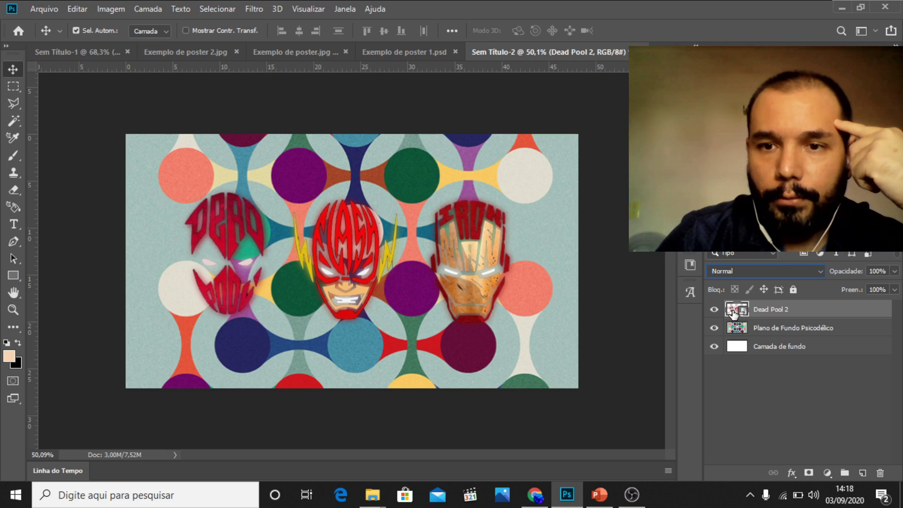
Step: Open the smart object's contents, hide the Dead Pool and Dead Pool 2 layers, and close the document saving the changes
{"action": "double_click", "coordinate": [733, 310]}
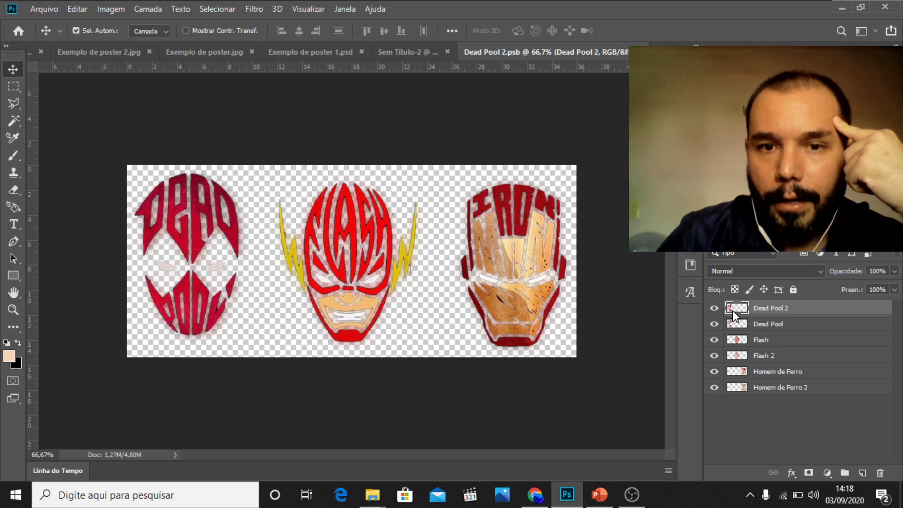
{"action": "left_click", "coordinate": [752, 324]}
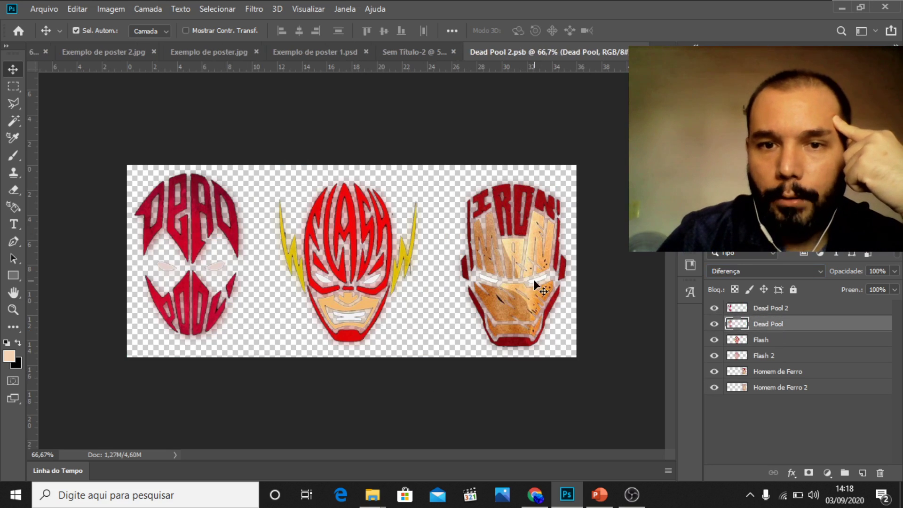
{"action": "left_click", "coordinate": [397, 50]}
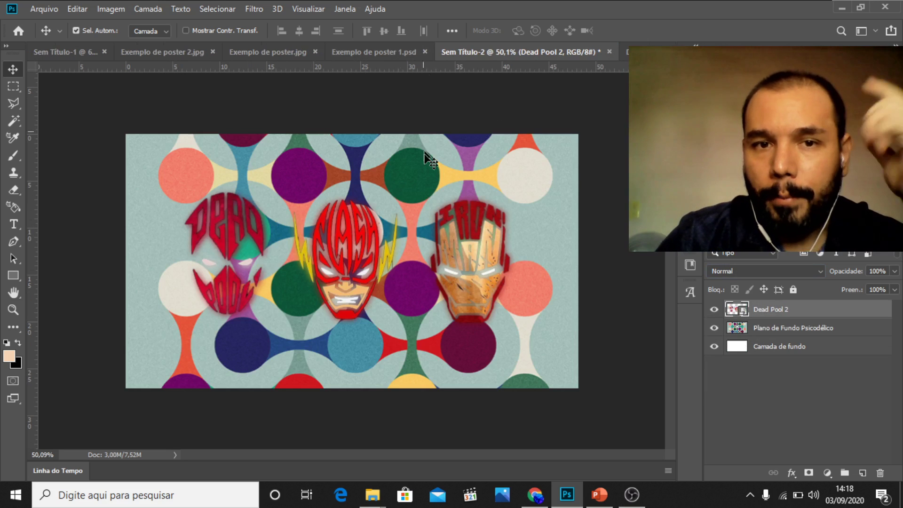
{"action": "left_click", "coordinate": [628, 51]}
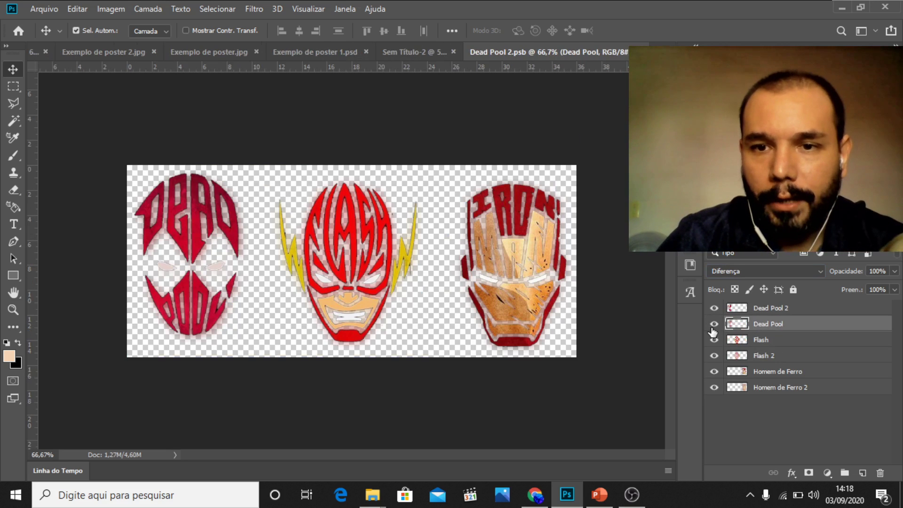
{"action": "left_click", "coordinate": [714, 321]}
{"action": "left_click", "coordinate": [714, 313]}
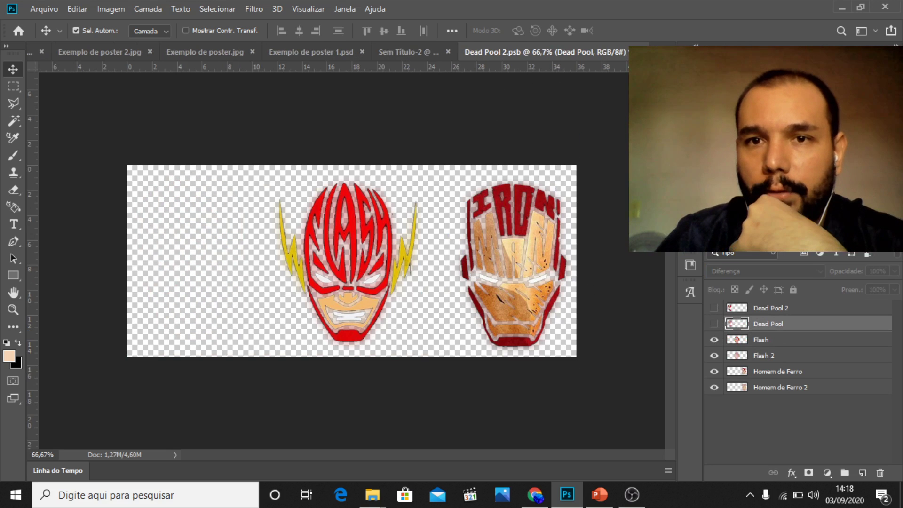
{"action": "key", "text": "ctrl+w"}
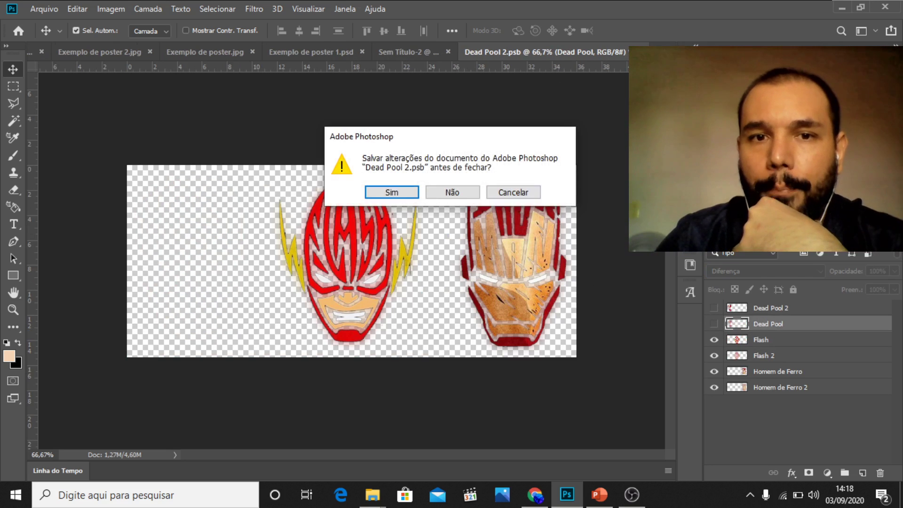
{"action": "left_click", "coordinate": [402, 195]}
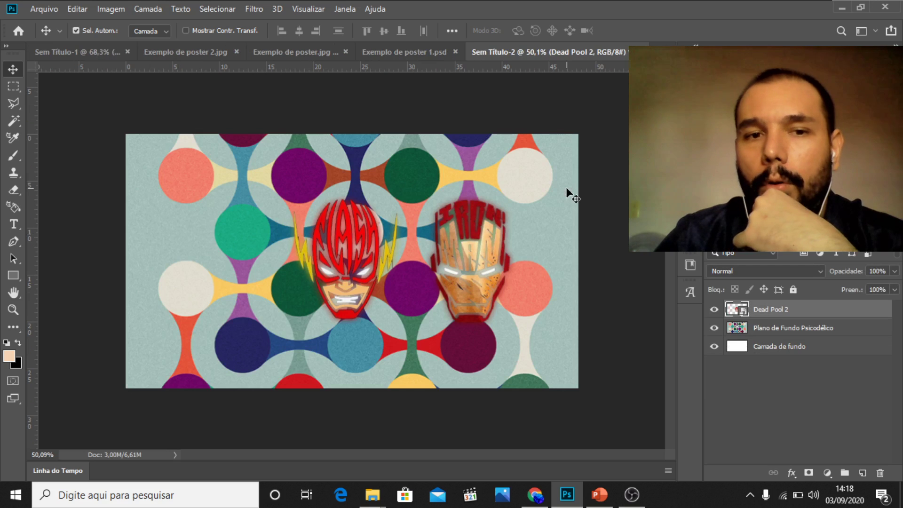
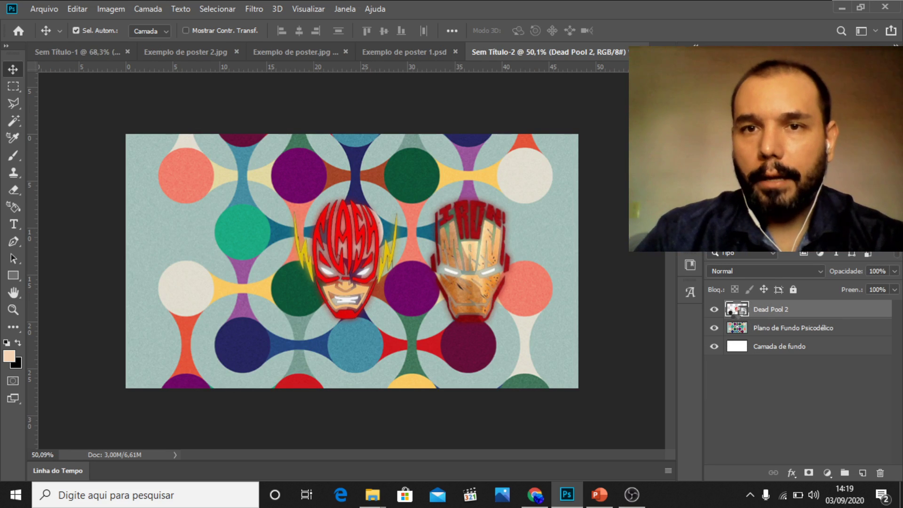
Step: Reopen the smart object's contents and make the Dead Pool 2 and Dead Pool layers visible
{"action": "double_click", "coordinate": [736, 309]}
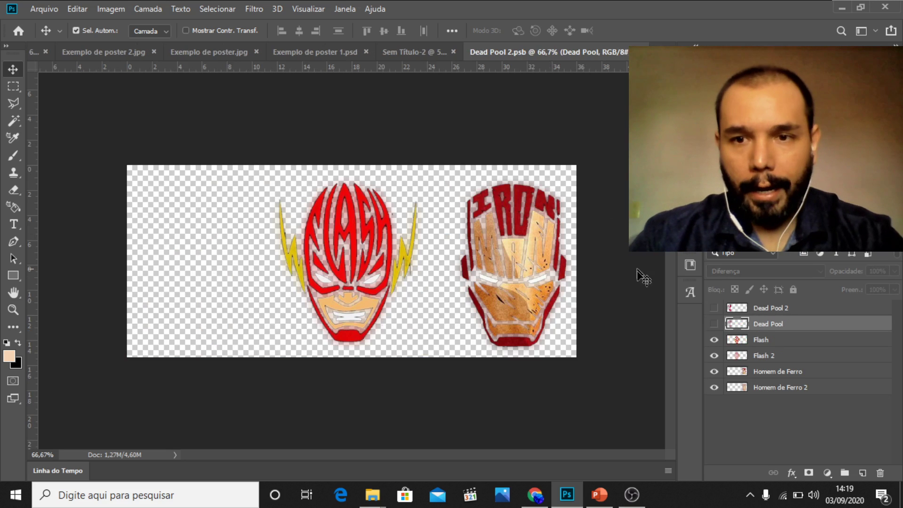
{"action": "left_click", "coordinate": [714, 308]}
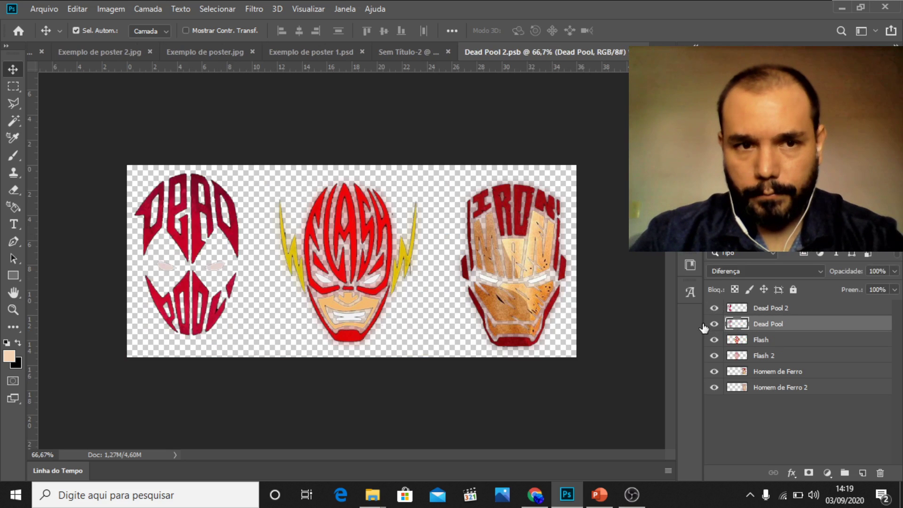
{"action": "left_click", "coordinate": [714, 323]}
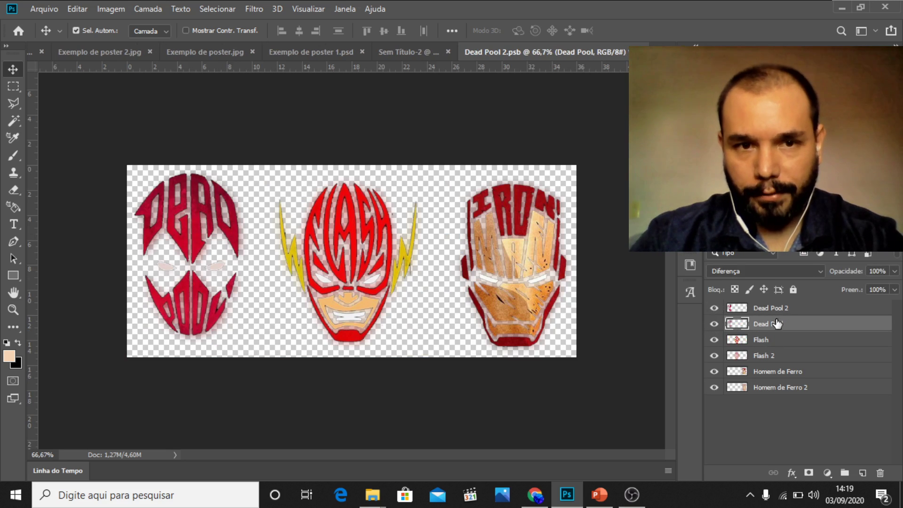
Step: Try the Sobrepor blend mode on the Dead Pool layer and undo it
{"action": "left_click", "coordinate": [805, 271]}
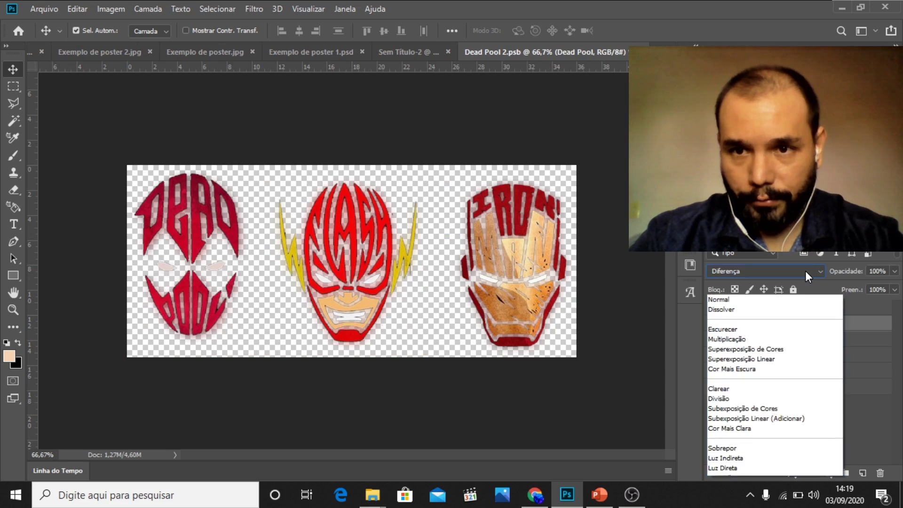
{"action": "scroll", "coordinate": [798, 292], "scroll_direction": "down", "scroll_amount": 5}
{"action": "key", "text": "Escape"}
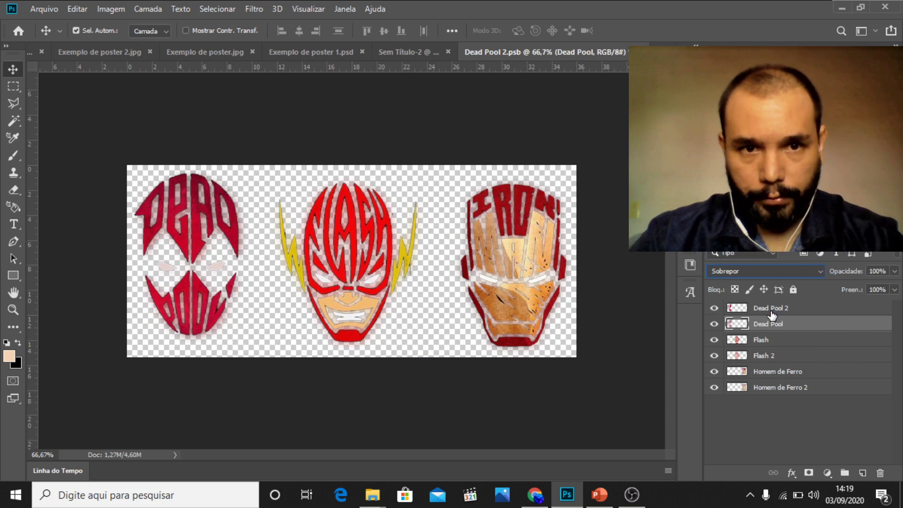
{"action": "key", "text": "ctrl"}
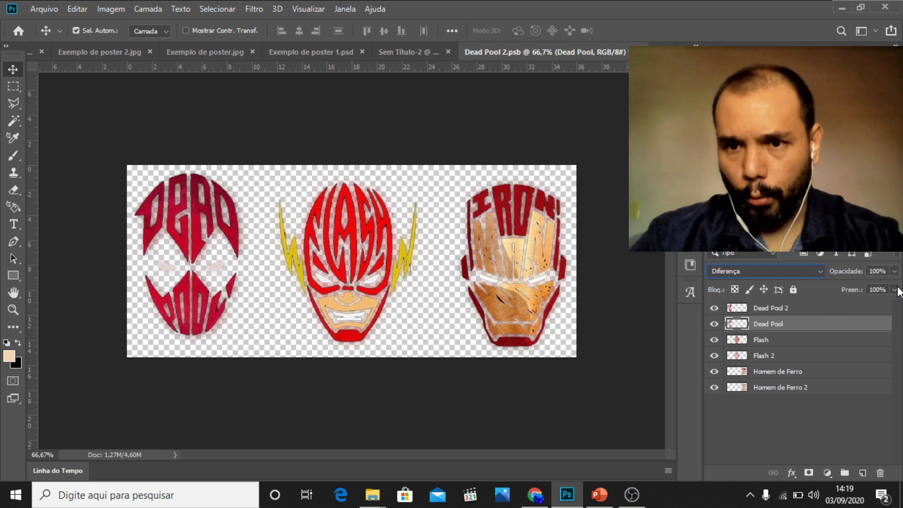
Step: Reduce the fill of the Dead Pool layer to 77%
{"action": "left_click", "coordinate": [894, 289]}
{"action": "left_click_drag", "start_coordinate": [896, 303], "coordinate": [879, 307]}
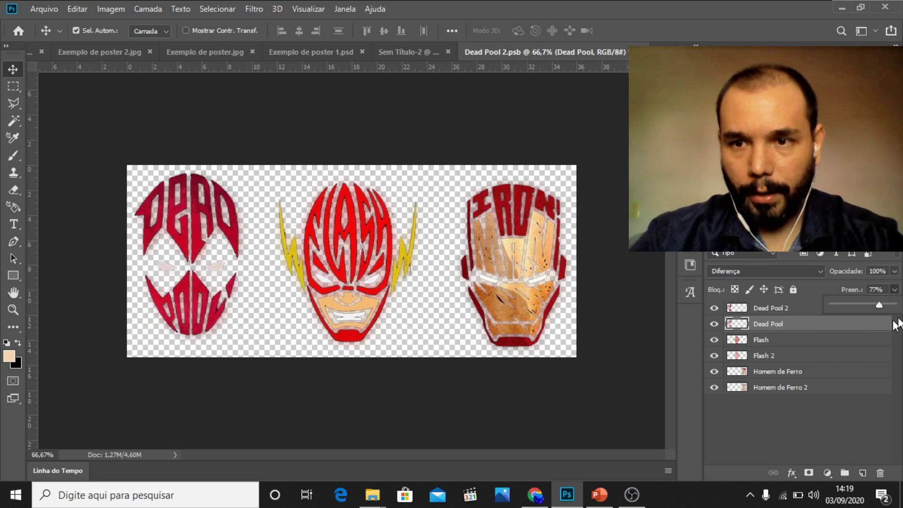
Step: Set the Dead Pool layer's fill to 100% and close the smart object's contents, saving the changes
{"action": "left_click_drag", "start_coordinate": [879, 305], "coordinate": [897, 305]}
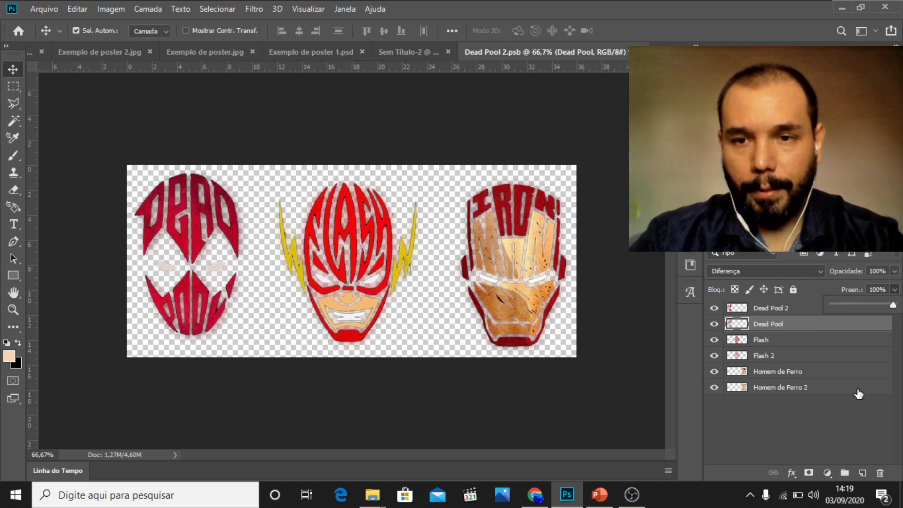
{"action": "left_click", "coordinate": [846, 414]}
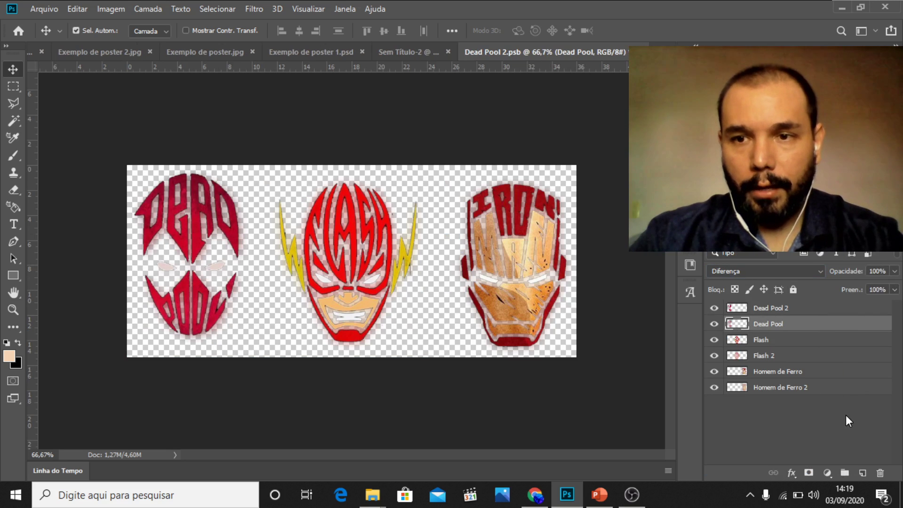
{"action": "left_click", "coordinate": [833, 310]}
{"action": "left_click", "coordinate": [895, 289]}
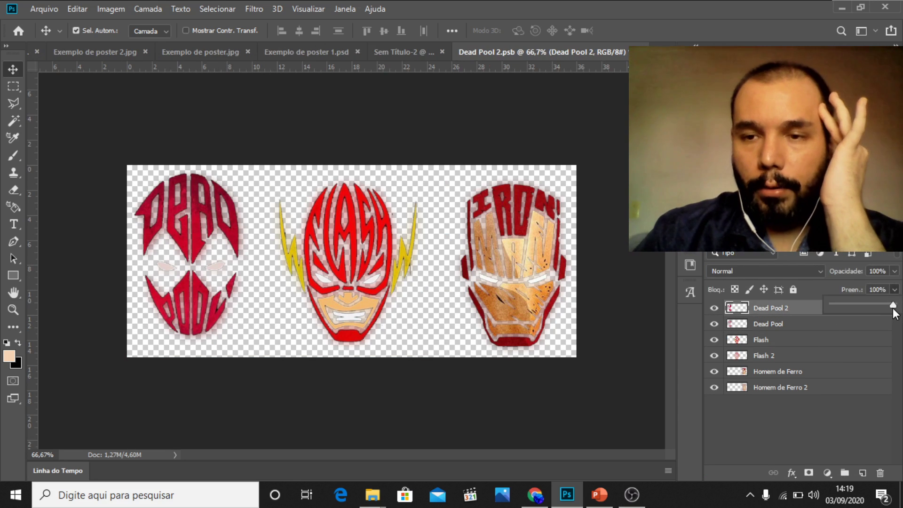
{"action": "left_click_drag", "start_coordinate": [893, 308], "coordinate": [898, 286]}
{"action": "left_click", "coordinate": [895, 272]}
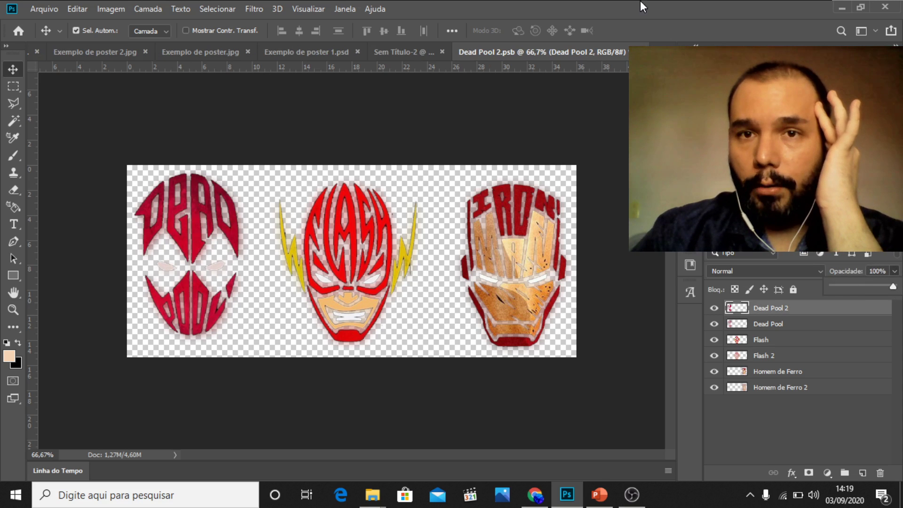
{"action": "left_click", "coordinate": [640, 51]}
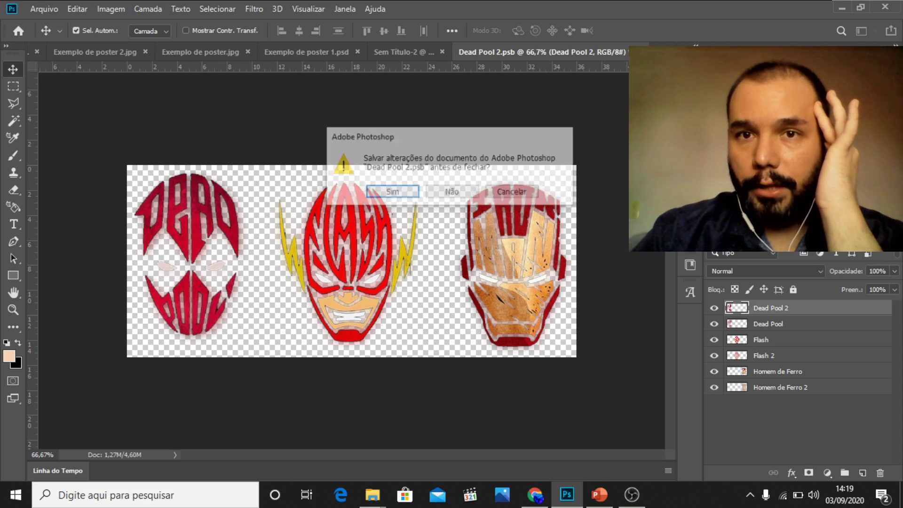
{"action": "left_click", "coordinate": [403, 193]}
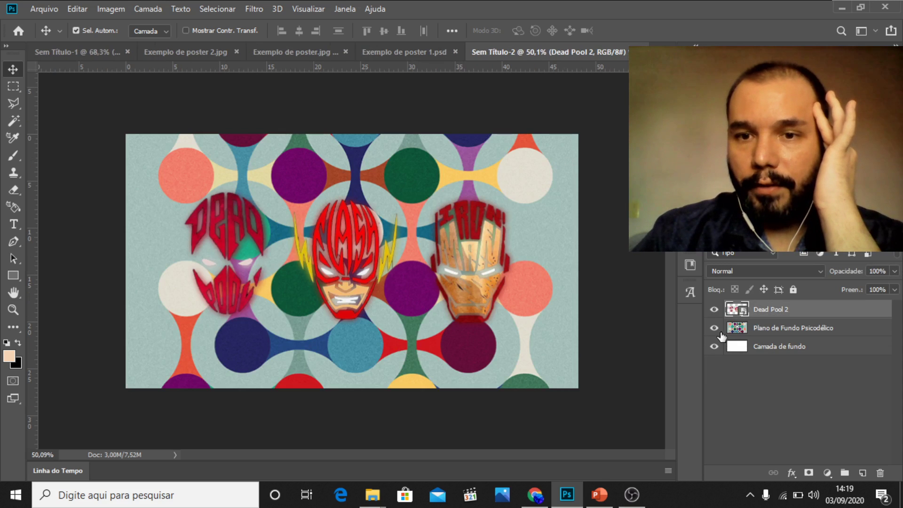
Step: Toggle the visibility of the Plano de Fundo Psicodélico and Camada de fundo layers to compare the masks with and without the background
{"action": "left_click", "coordinate": [714, 327]}
{"action": "left_click", "coordinate": [713, 346]}
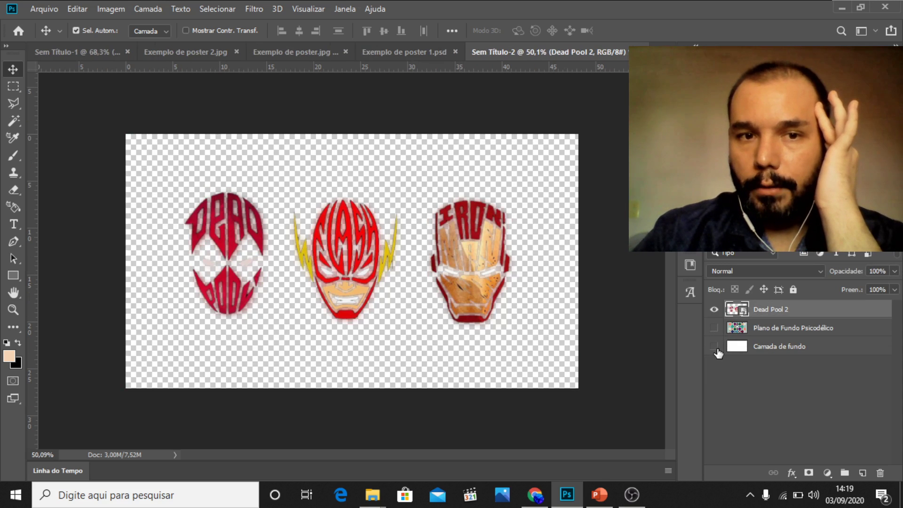
{"action": "left_click", "coordinate": [714, 346]}
{"action": "left_click", "coordinate": [714, 327]}
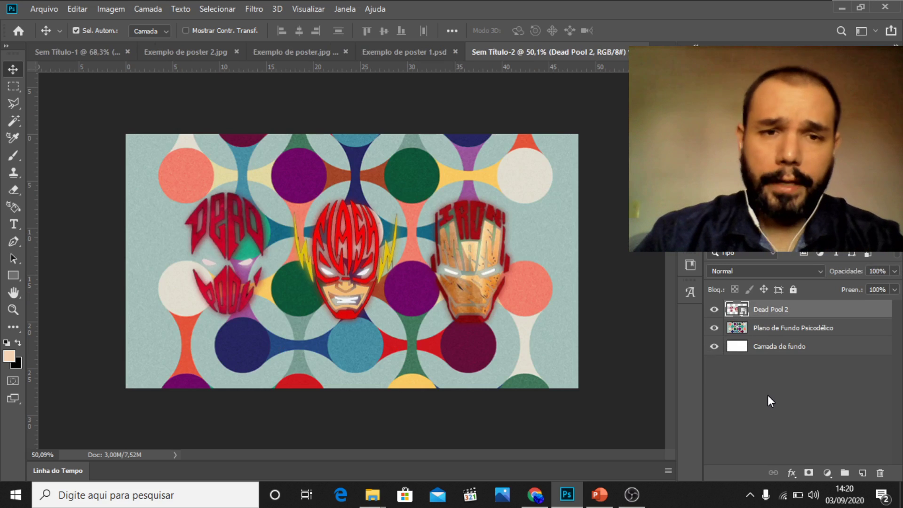
{"action": "left_click", "coordinate": [713, 328]}
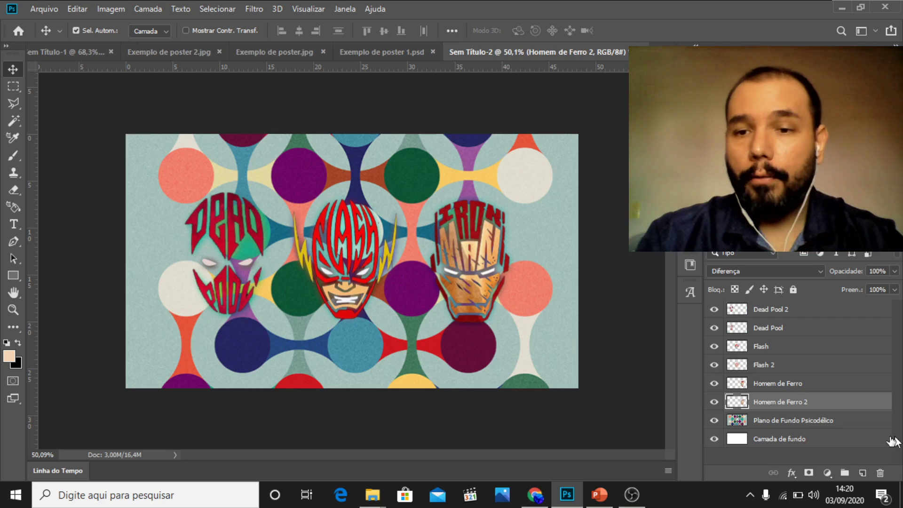
Step: Duplicate the Plano de Fundo Psicodélico layer and set the copy's blend mode to Subexposição Linear (Adicionar)
{"action": "left_click", "coordinate": [853, 423]}
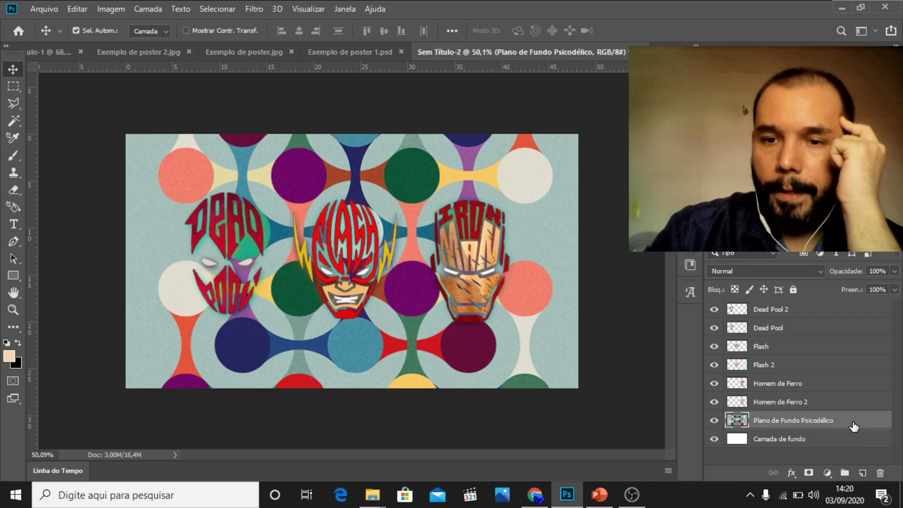
{"action": "right_click", "coordinate": [853, 423]}
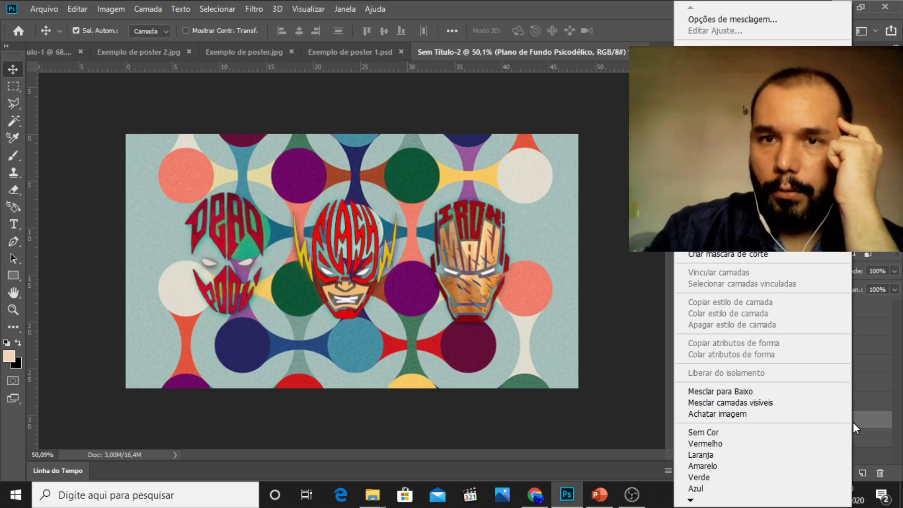
{"action": "left_click", "coordinate": [719, 49]}
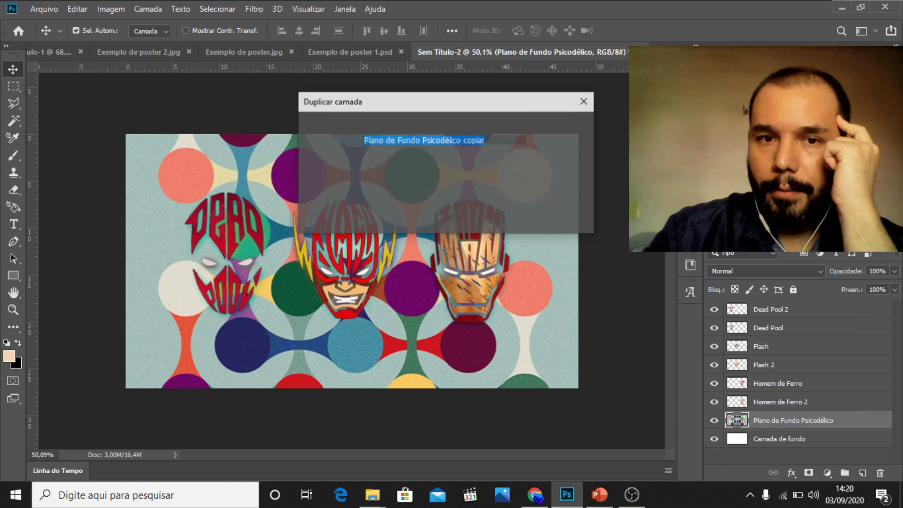
{"action": "left_click", "coordinate": [560, 129]}
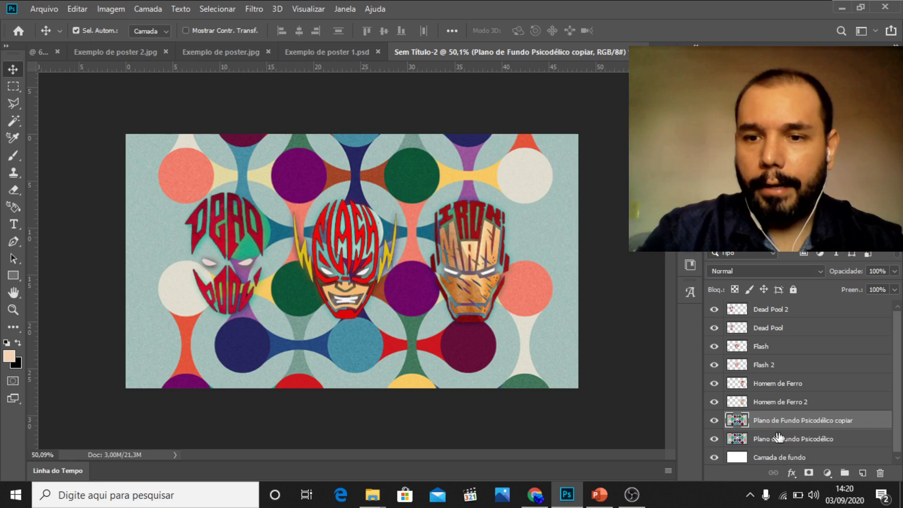
{"action": "left_click", "coordinate": [786, 265]}
{"action": "scroll", "coordinate": [785, 263], "scroll_direction": "down", "scroll_amount": 3}
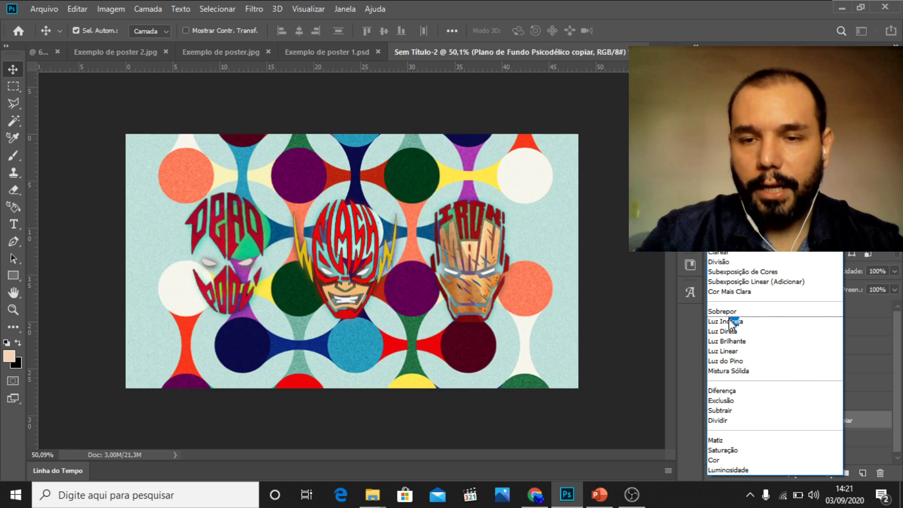
{"action": "left_click", "coordinate": [745, 282]}
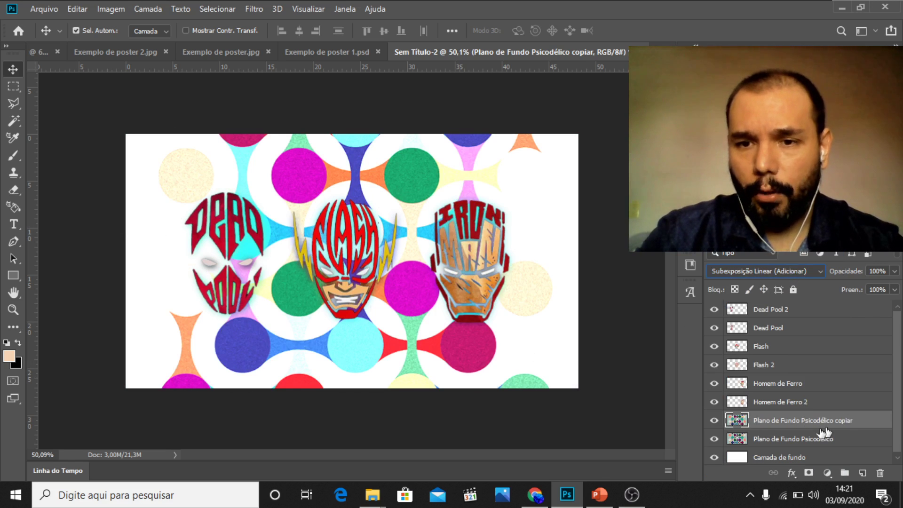
{"action": "left_click", "coordinate": [714, 440]}
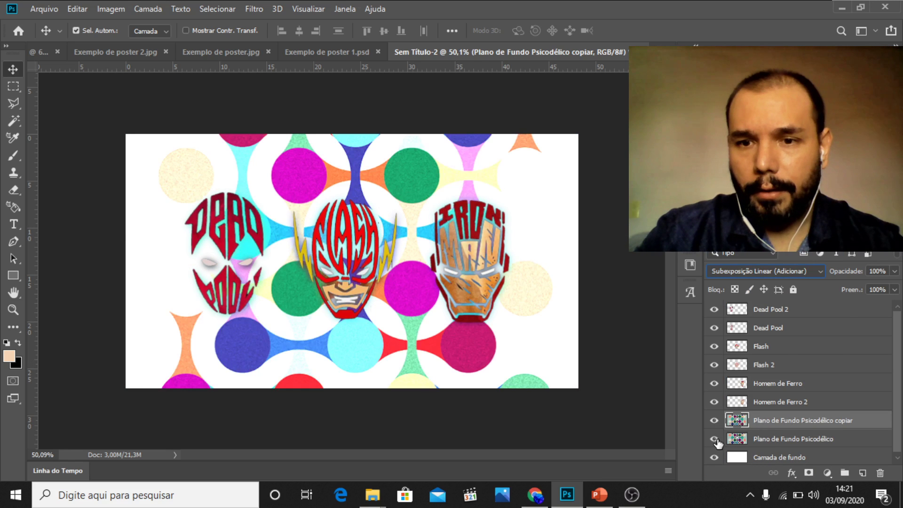
{"action": "left_click", "coordinate": [768, 439]}
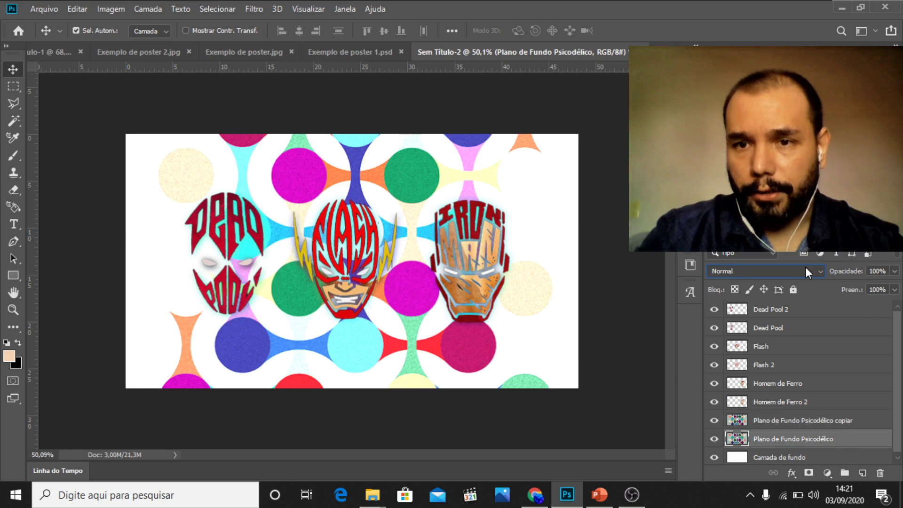
{"action": "left_click", "coordinate": [805, 271]}
{"action": "key", "text": "Escape"}
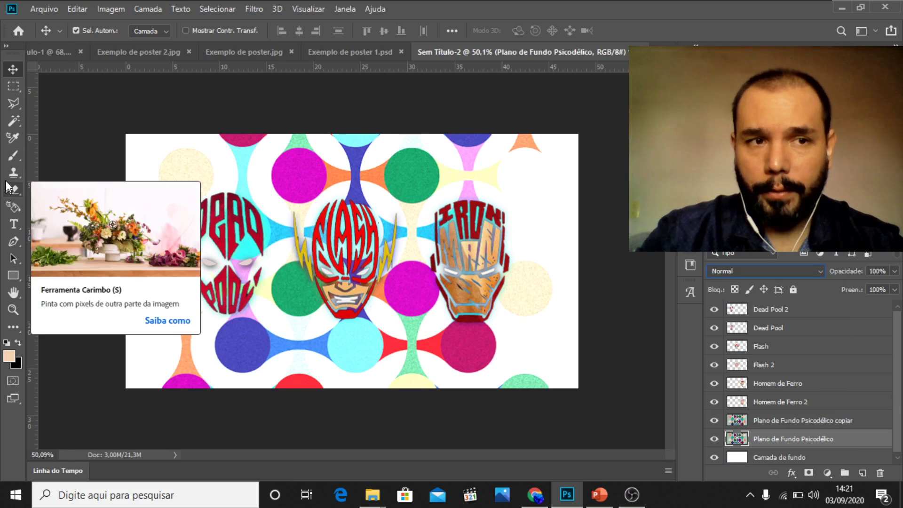
{"action": "key", "text": "shift+alt+w"}
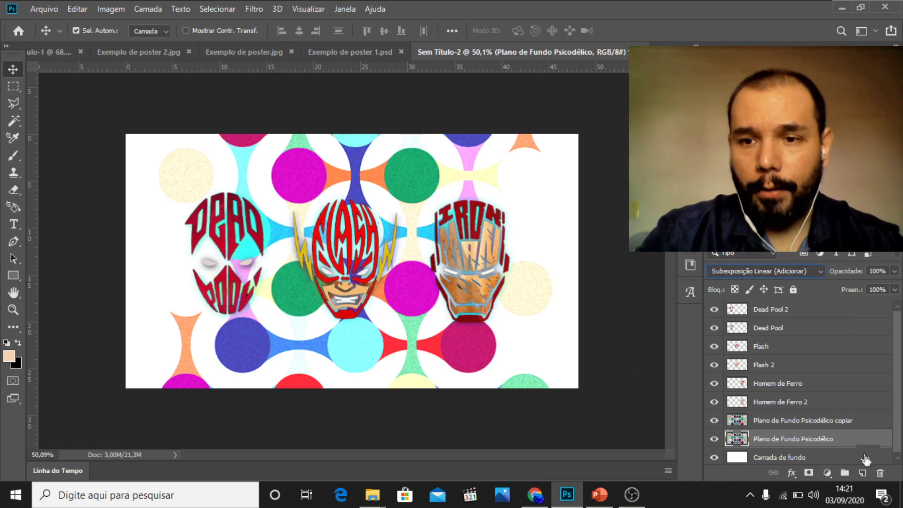
Step: Create a new layer directly above the background copy and name it Pincel
{"action": "left_click", "coordinate": [866, 420]}
{"action": "left_click", "coordinate": [862, 472]}
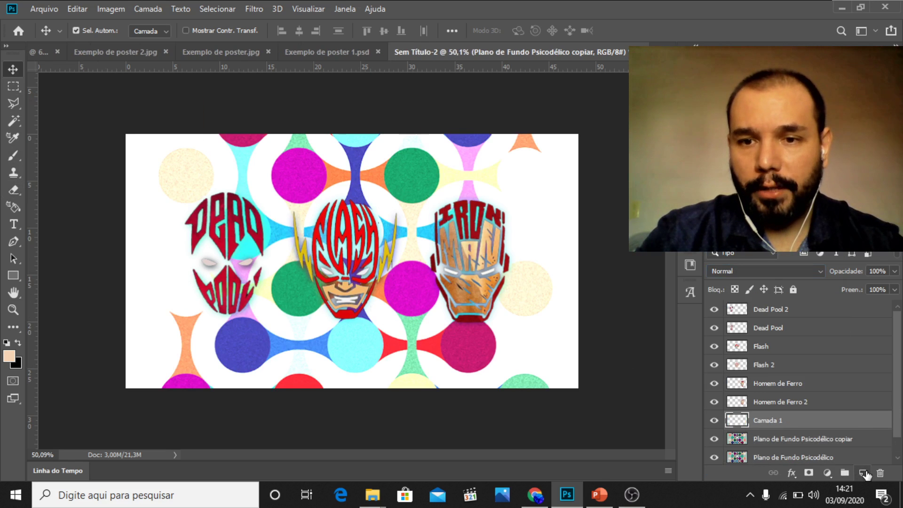
{"action": "double_click", "coordinate": [791, 424]}
{"action": "type", "text": "P"}
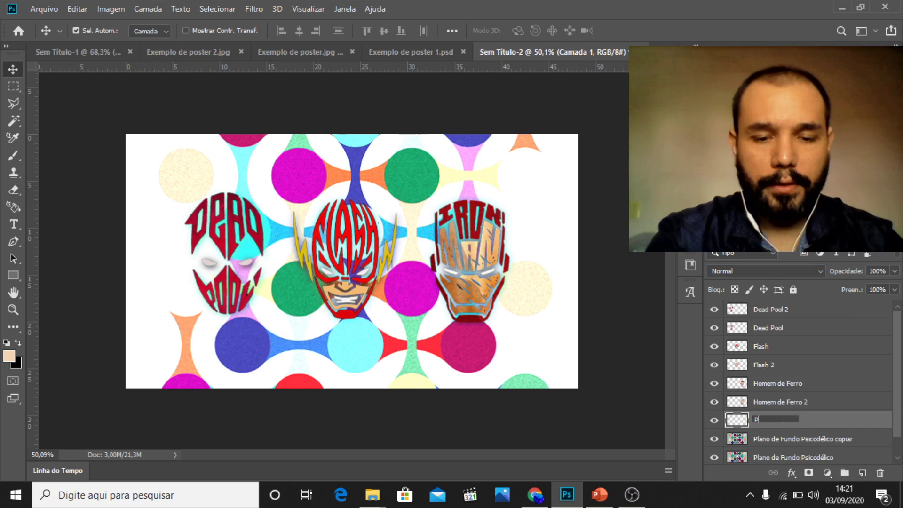
{"action": "type", "text": "incel"}
{"action": "key", "text": "Return"}
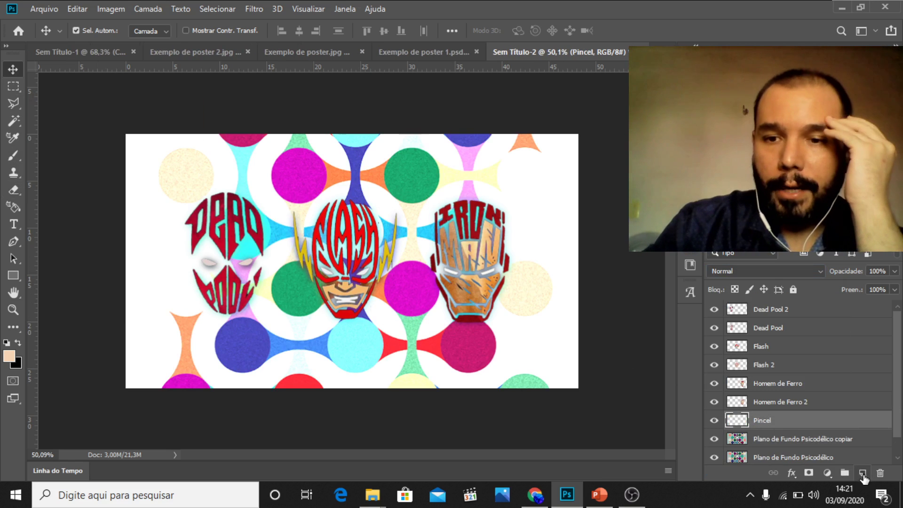
Step: Activate the Brush tool and set the brush size to 461 px
{"action": "left_click", "coordinate": [15, 162]}
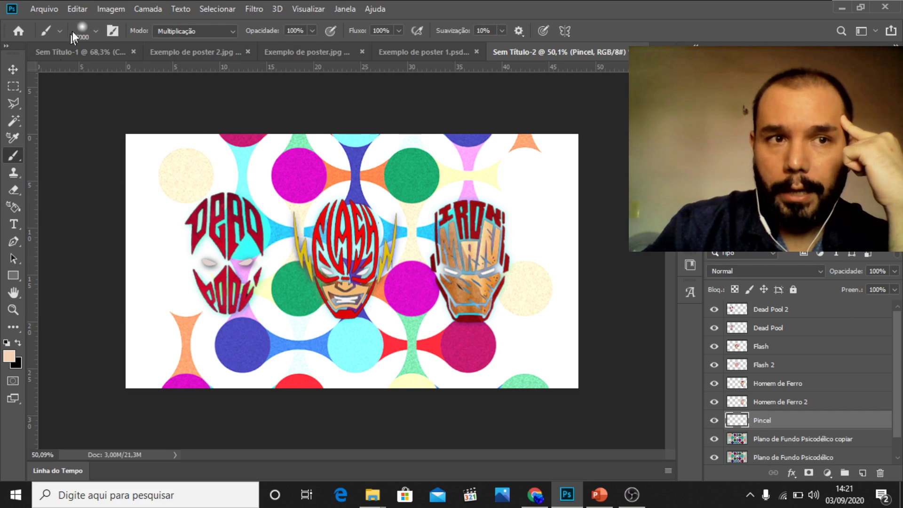
{"action": "left_click", "coordinate": [96, 31]}
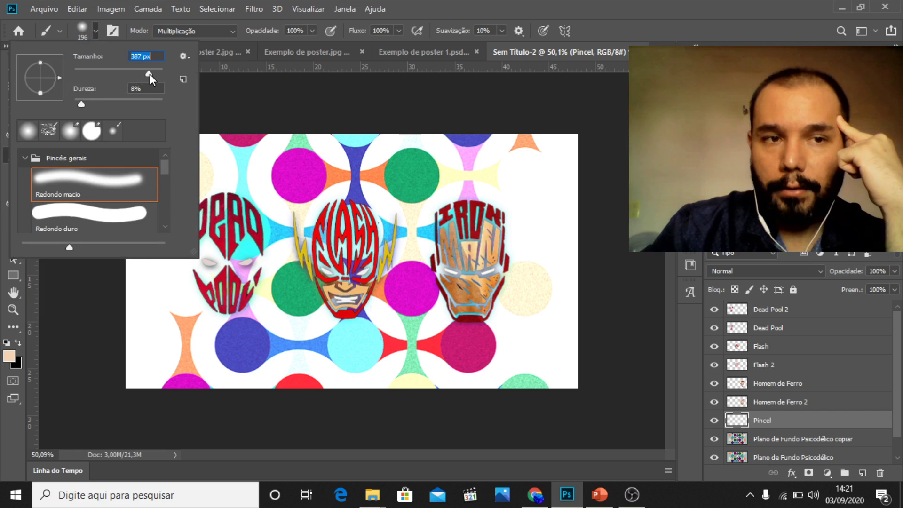
{"action": "left_click_drag", "start_coordinate": [150, 74], "coordinate": [150, 74]}
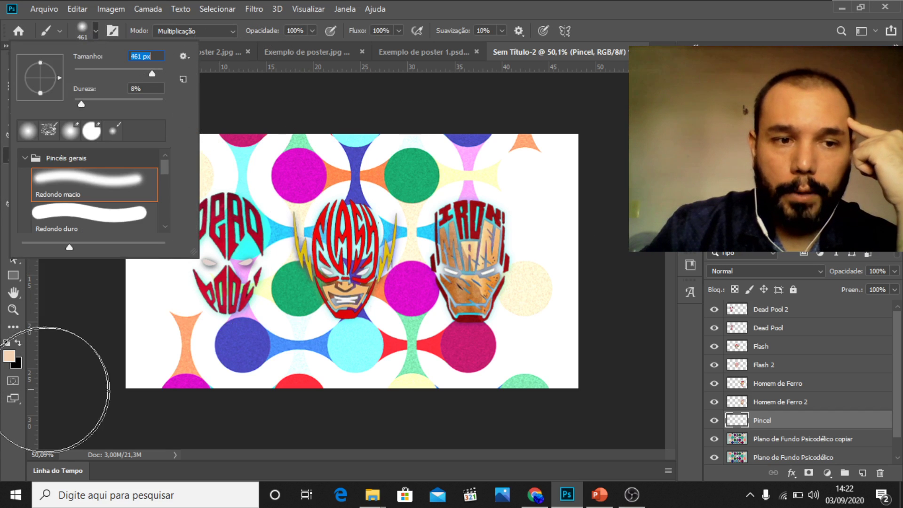
{"action": "left_click", "coordinate": [4, 455]}
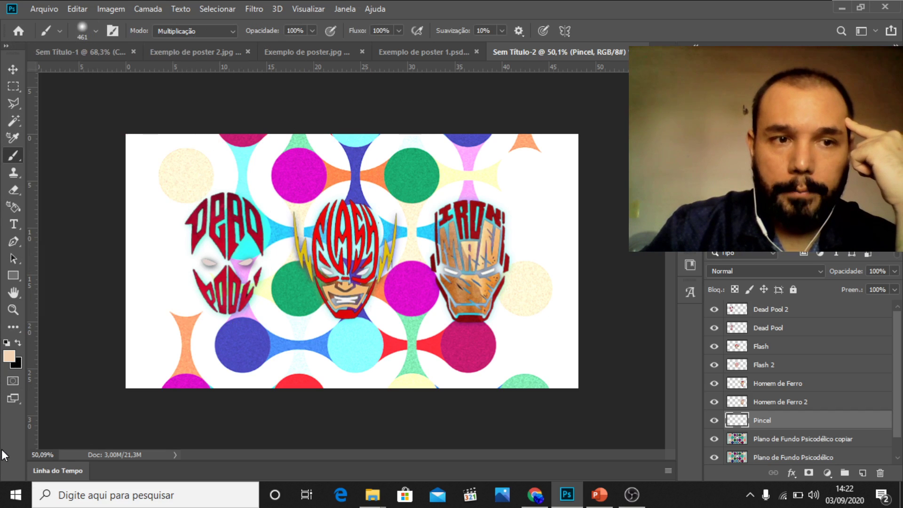
{"action": "right_click", "coordinate": [18, 156]}
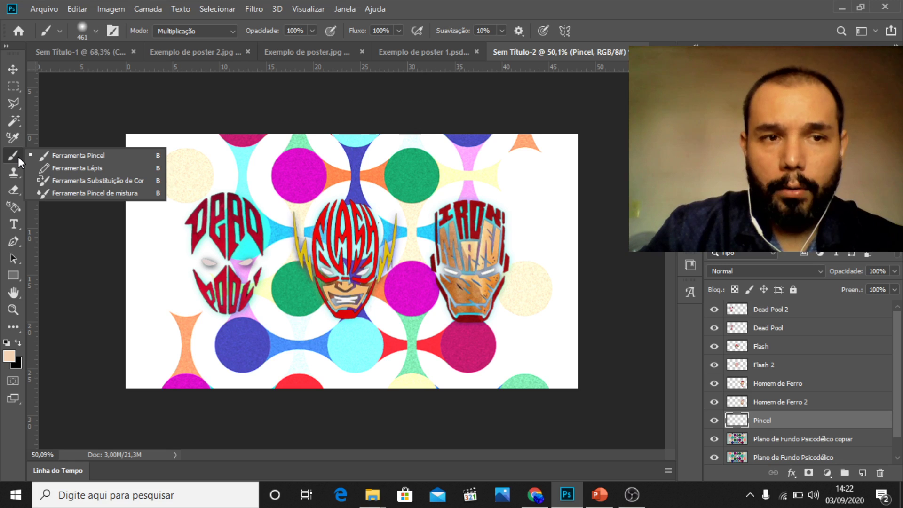
{"action": "left_click", "coordinate": [54, 155]}
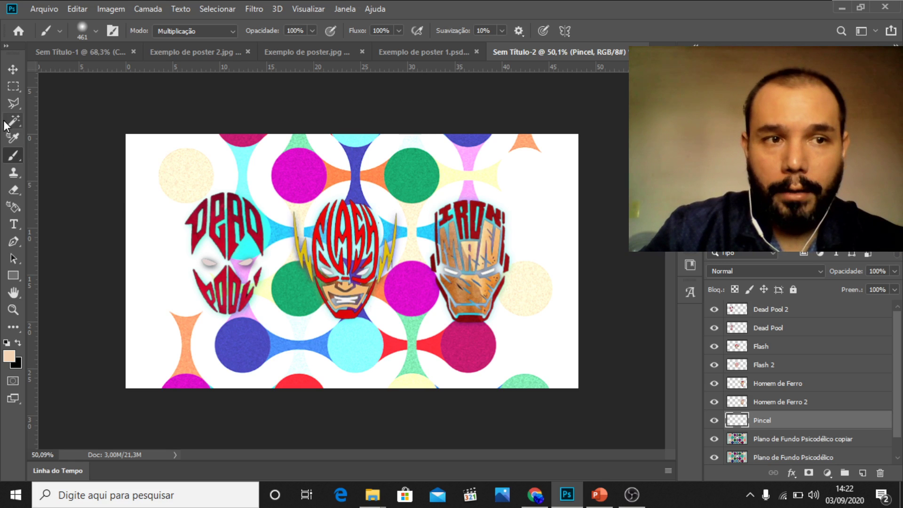
{"action": "left_click", "coordinate": [16, 68]}
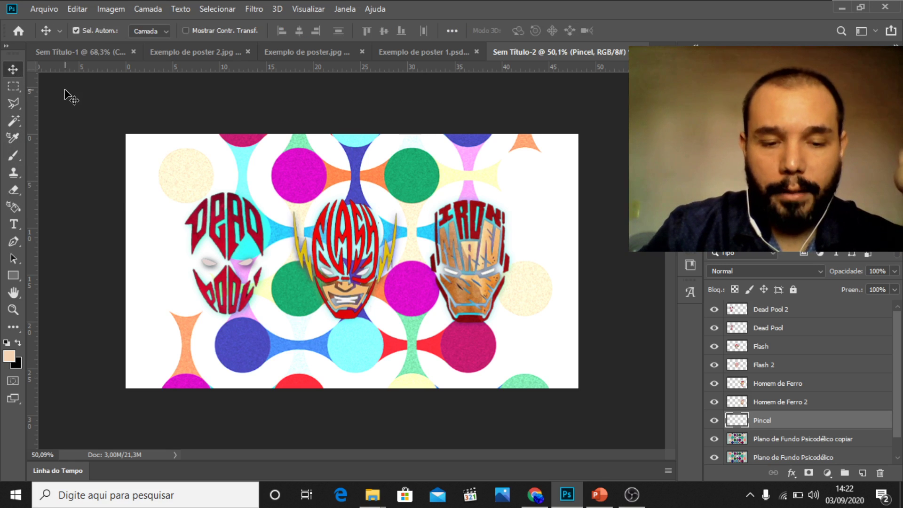
Step: Paint soft peach brush strokes on the Pincel layer around the Dead Pool mask
{"action": "key", "text": "b"}
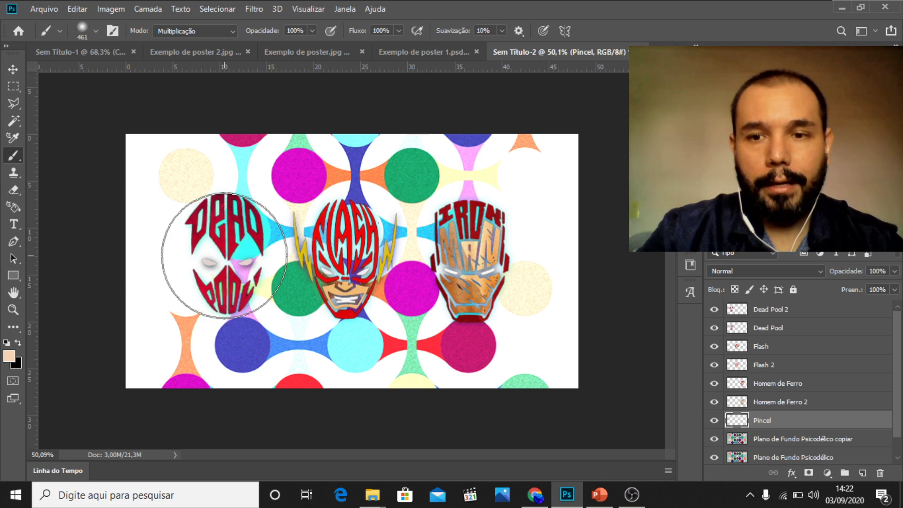
{"action": "mouse_move", "coordinate": [243, 255]}
{"action": "left_mouse_down"}
{"action": "mouse_move", "coordinate": [212, 262]}
{"action": "mouse_move", "coordinate": [225, 301]}
{"action": "mouse_move", "coordinate": [257, 294]}
{"action": "left_mouse_up"}
{"action": "key", "text": "ctrl+z"}
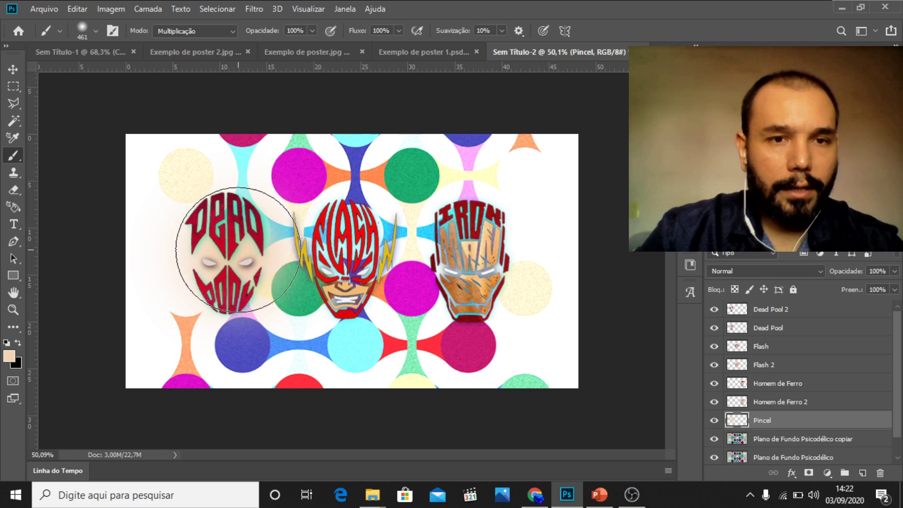
Step: Set the foreground colour to white and return to the Brush tool
{"action": "left_click", "coordinate": [8, 357]}
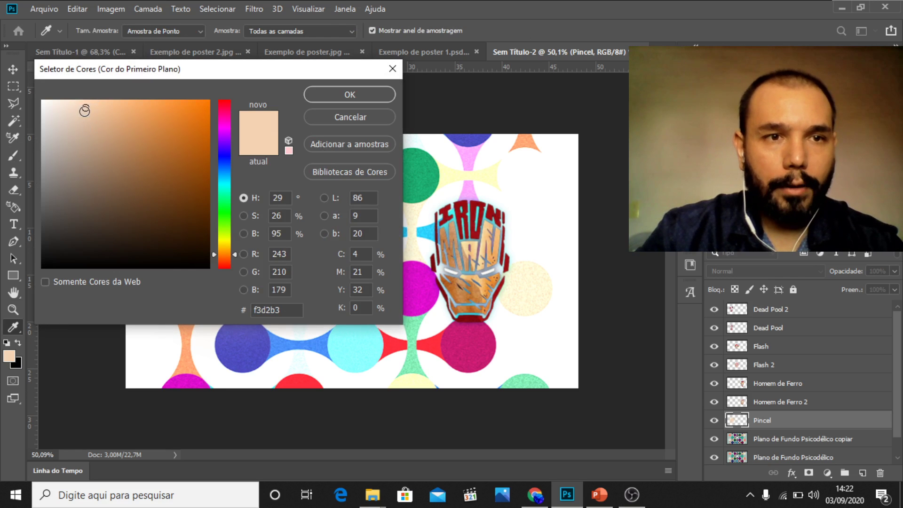
{"action": "left_click_drag", "start_coordinate": [85, 110], "coordinate": [40, 101]}
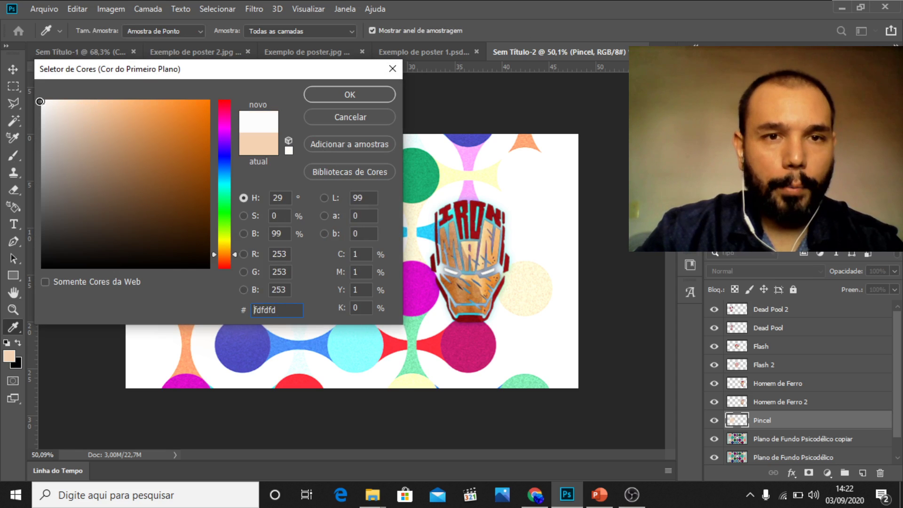
{"action": "left_click_drag", "start_coordinate": [63, 118], "coordinate": [222, 183]}
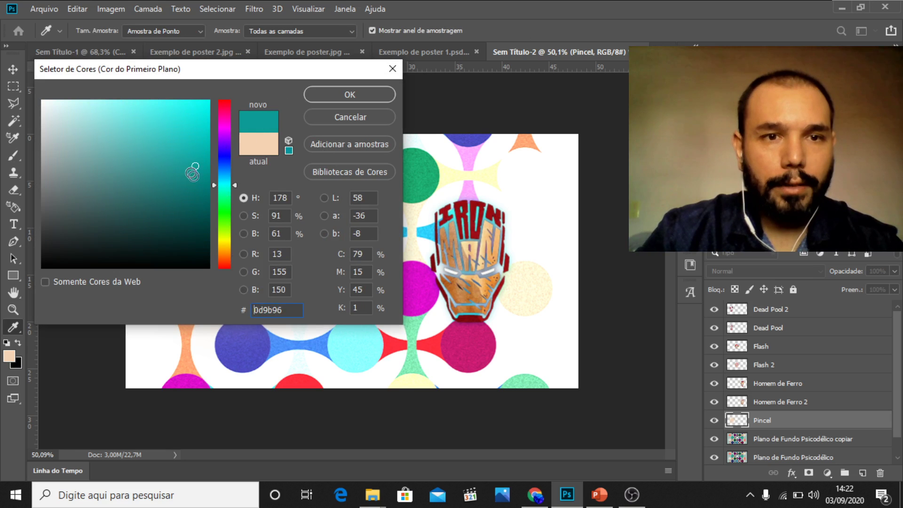
{"action": "left_click_drag", "start_coordinate": [196, 168], "coordinate": [158, 163]}
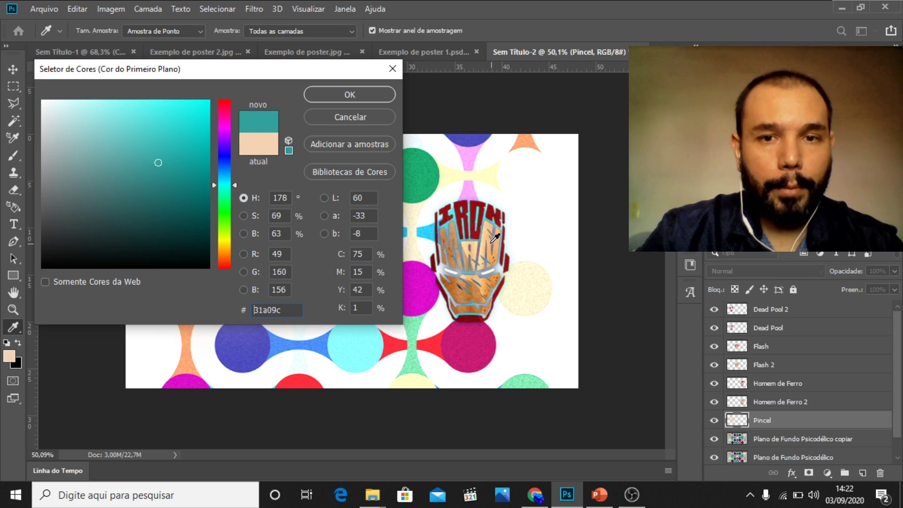
{"action": "double_click", "coordinate": [277, 309]}
{"action": "type", "text": "ffffff"}
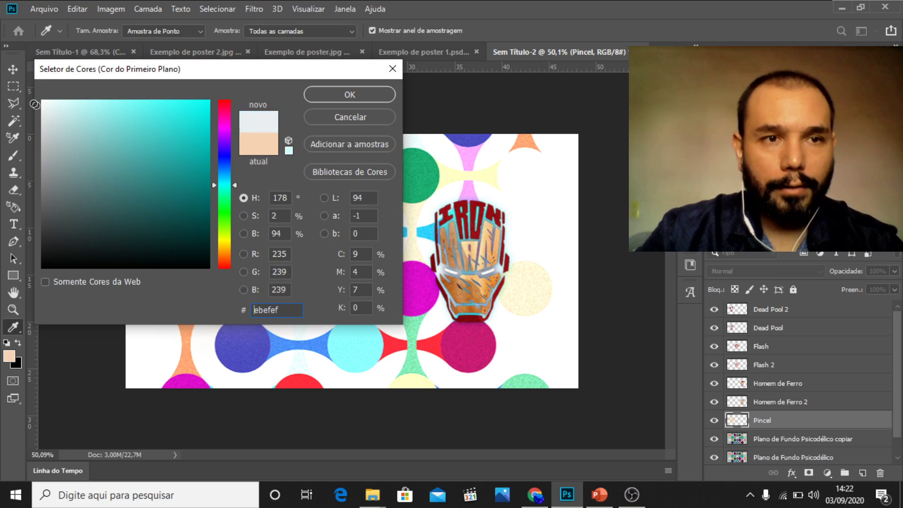
{"action": "left_click", "coordinate": [348, 94]}
{"action": "key", "text": "b"}
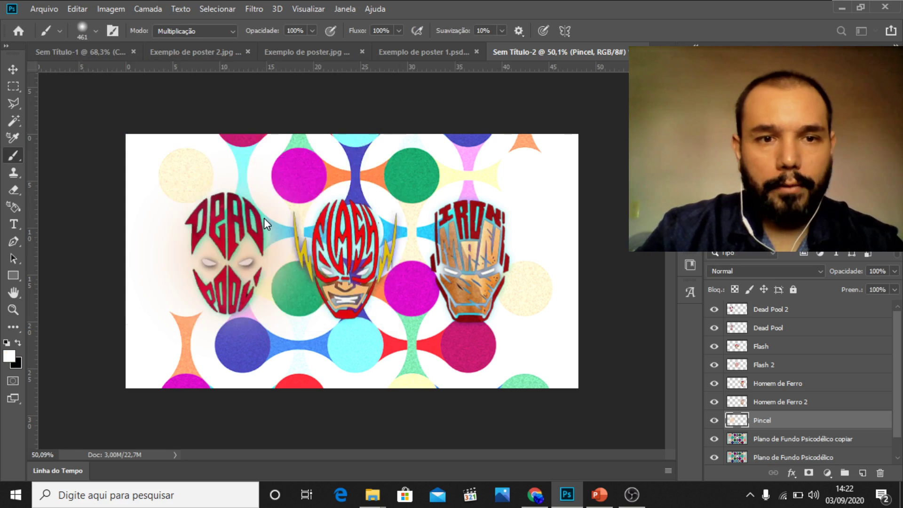
Step: Paint soft white brush strokes on the Pincel layer behind the three masks, comparing the result with the layer hidden and shown
{"action": "mouse_move", "coordinate": [231, 252]}
{"action": "left_mouse_down"}
{"action": "mouse_move", "coordinate": [211, 256]}
{"action": "mouse_move", "coordinate": [221, 258]}
{"action": "left_mouse_up"}
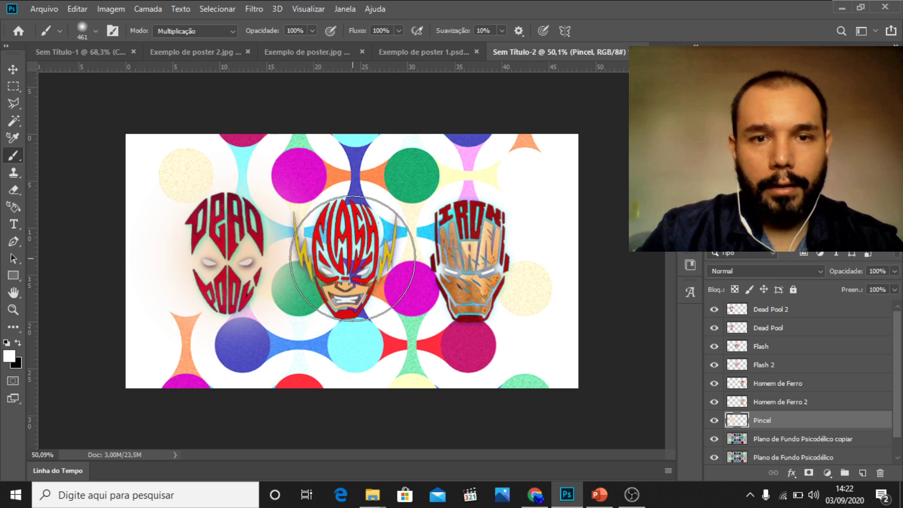
{"action": "mouse_move", "coordinate": [353, 259]}
{"action": "left_mouse_down"}
{"action": "mouse_move", "coordinate": [480, 266]}
{"action": "mouse_move", "coordinate": [489, 241]}
{"action": "mouse_move", "coordinate": [470, 276]}
{"action": "mouse_move", "coordinate": [470, 300]}
{"action": "mouse_move", "coordinate": [454, 273]}
{"action": "mouse_move", "coordinate": [281, 263]}
{"action": "mouse_move", "coordinate": [277, 298]}
{"action": "mouse_move", "coordinate": [266, 306]}
{"action": "left_mouse_up"}
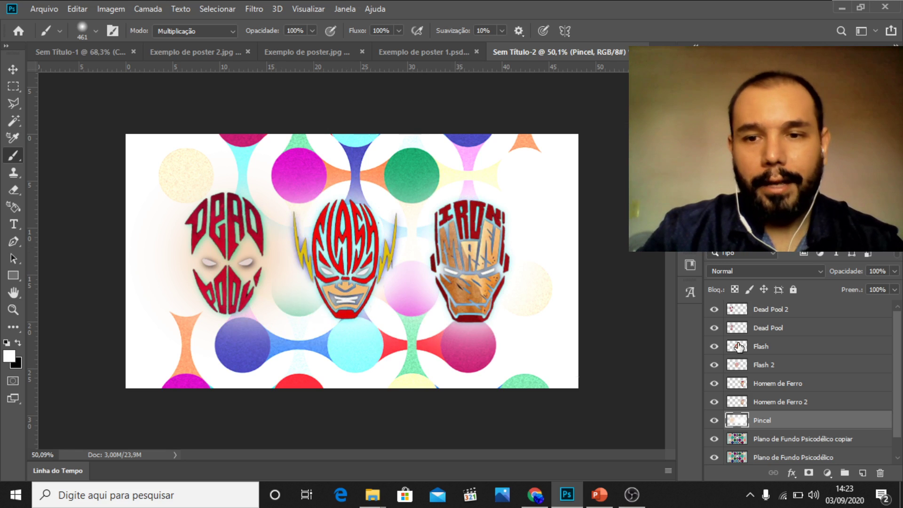
{"action": "left_click", "coordinate": [715, 421]}
{"action": "left_click", "coordinate": [714, 420]}
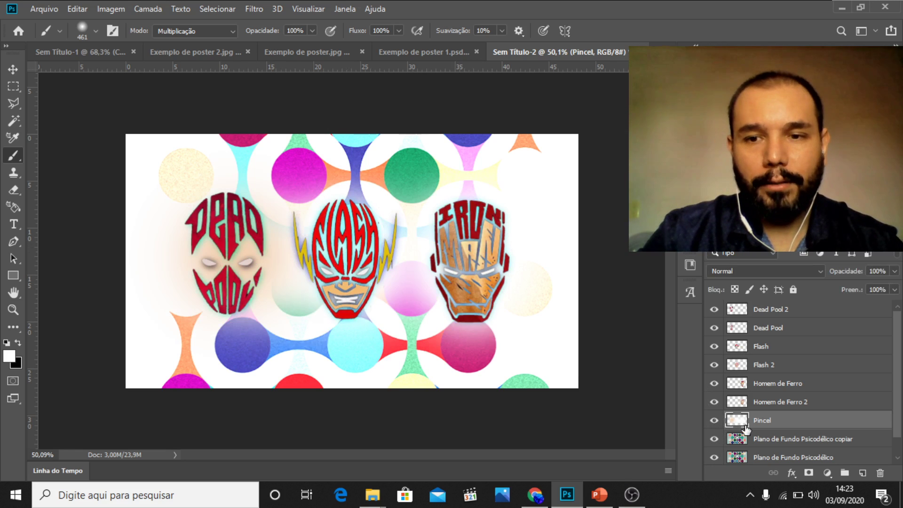
{"action": "left_click", "coordinate": [714, 421]}
{"action": "left_click", "coordinate": [715, 422]}
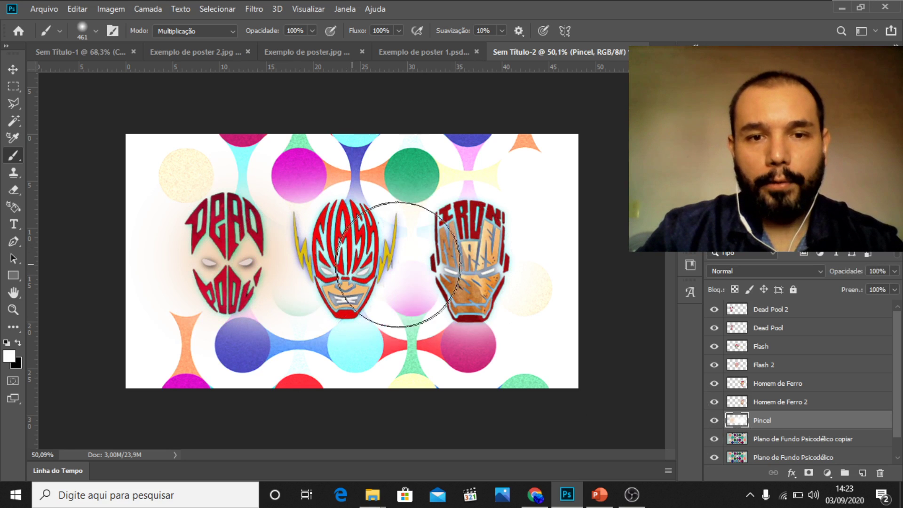
{"action": "mouse_move", "coordinate": [397, 264]}
{"action": "left_mouse_down"}
{"action": "mouse_move", "coordinate": [473, 292]}
{"action": "mouse_move", "coordinate": [554, 282]}
{"action": "mouse_move", "coordinate": [454, 282]}
{"action": "mouse_move", "coordinate": [359, 258]}
{"action": "left_mouse_up"}
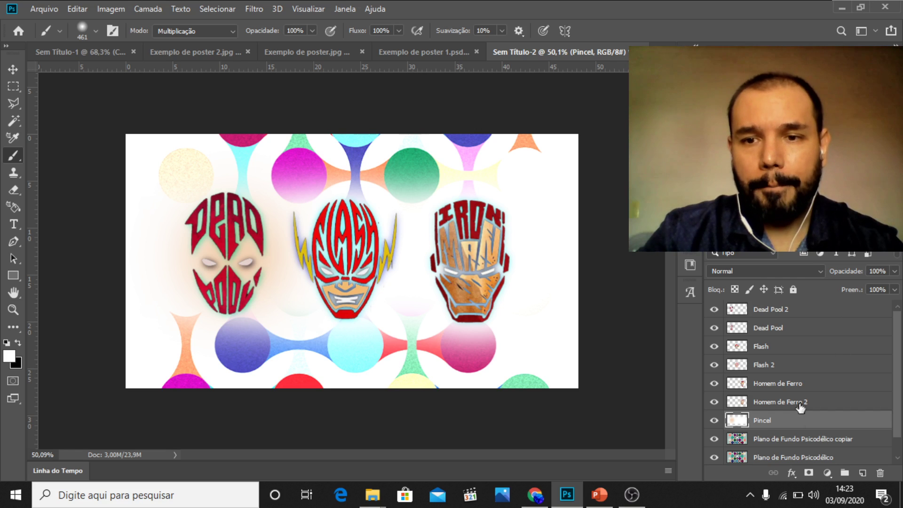
Step: Set the blend mode of both Plano de Fundo Psicodélico layers to Normal
{"action": "left_click", "coordinate": [799, 439]}
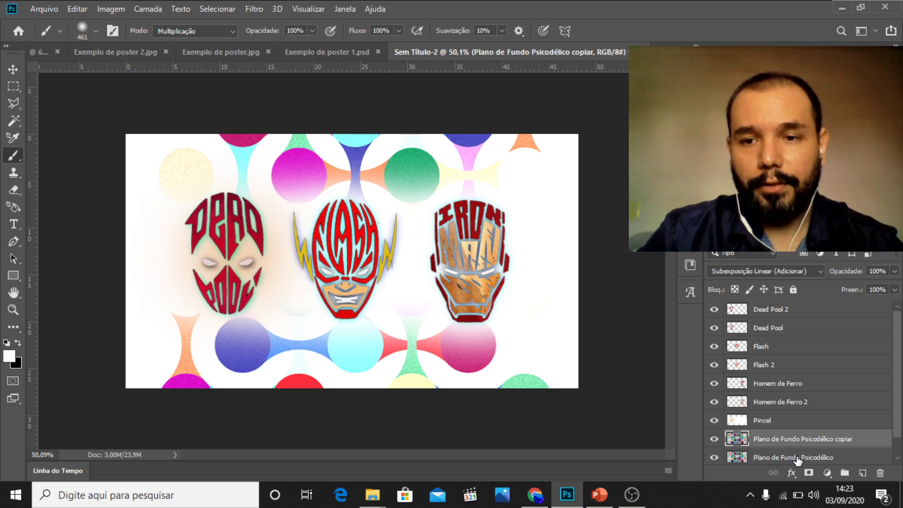
{"action": "left_click", "coordinate": [798, 458], "text": "shift"}
{"action": "left_click", "coordinate": [803, 273]}
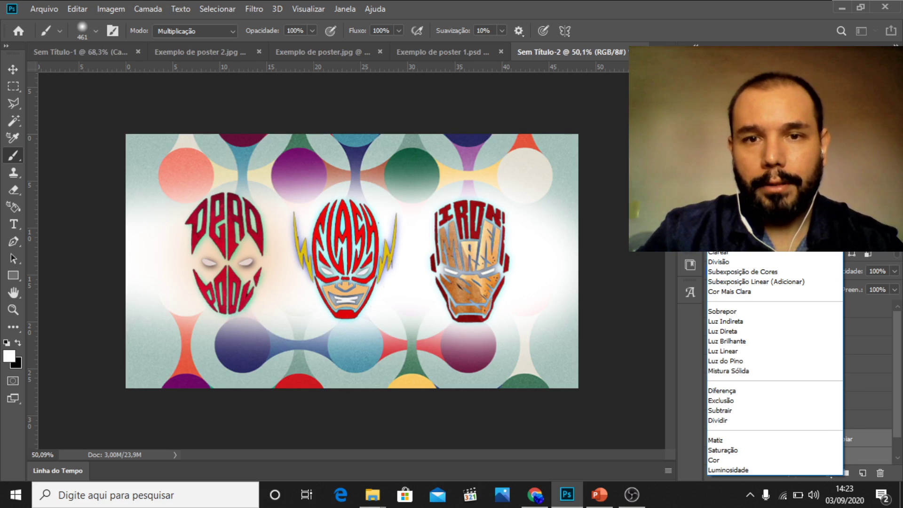
{"action": "key", "text": "Escape"}
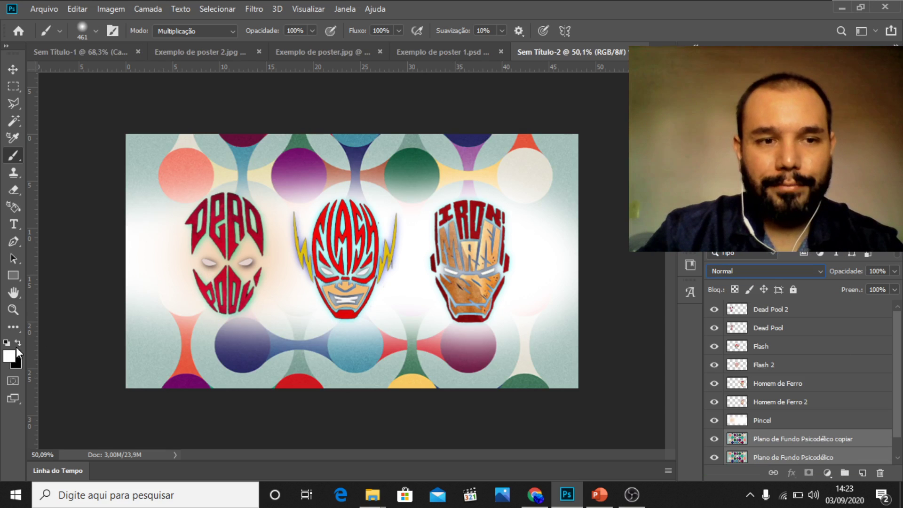
Step: Hide the Pincel layer and swap the brush colours so that black is the foreground and white the background
{"action": "left_click", "coordinate": [714, 421]}
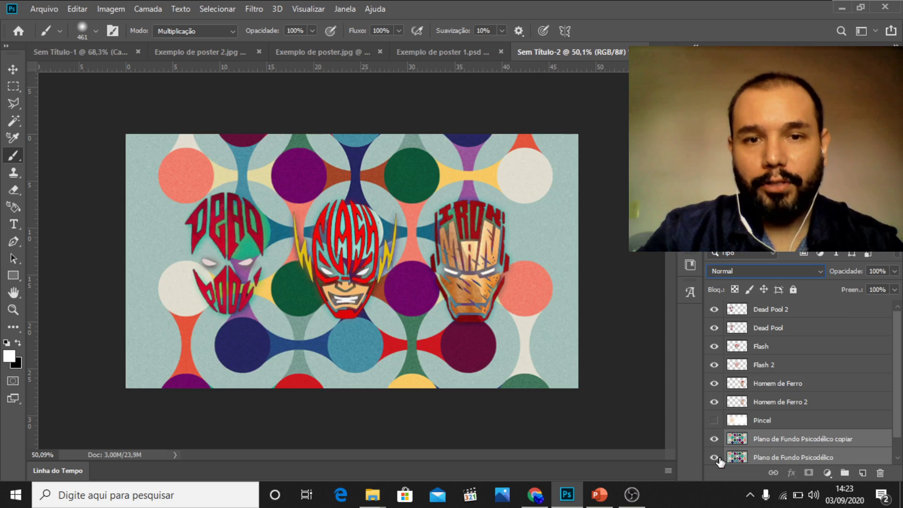
{"action": "left_click", "coordinate": [18, 343]}
{"action": "left_click", "coordinate": [17, 342]}
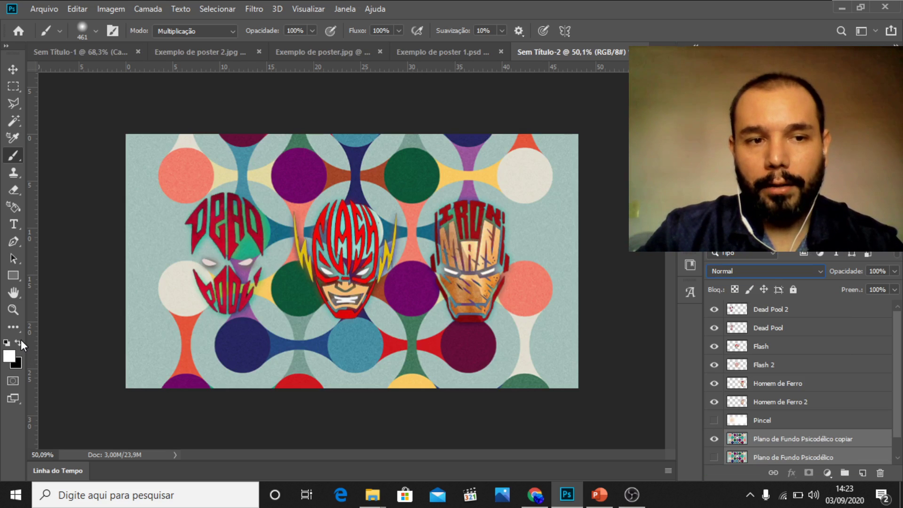
{"action": "left_click", "coordinate": [19, 342]}
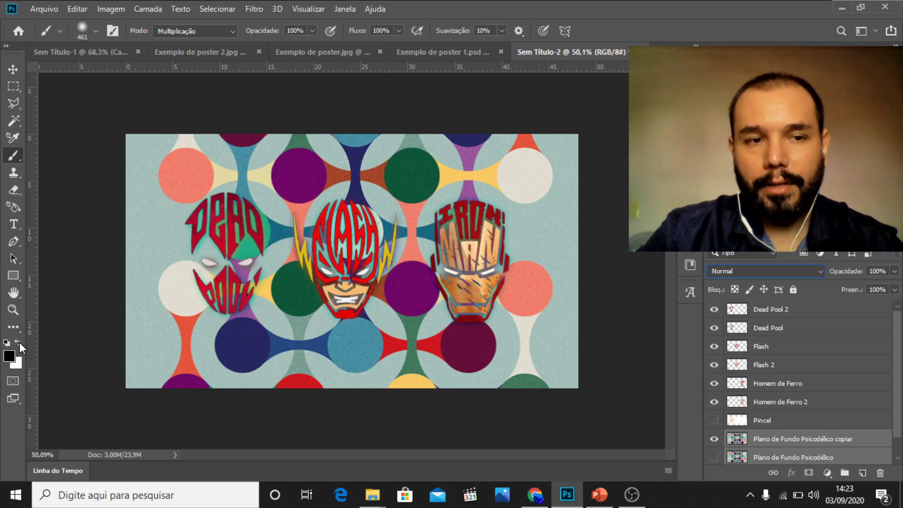
{"action": "left_click", "coordinate": [19, 342]}
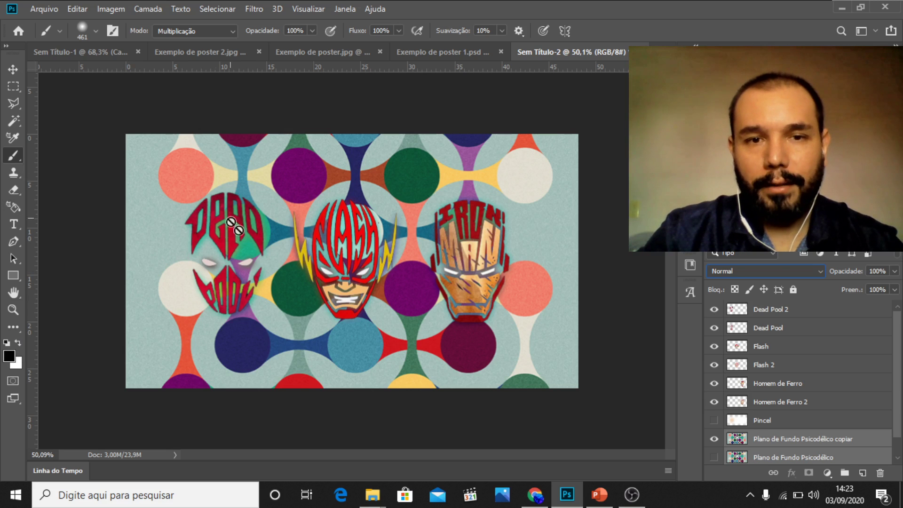
Step: Create a new empty layer directly above the hidden Pincel layer
{"action": "left_click", "coordinate": [770, 421]}
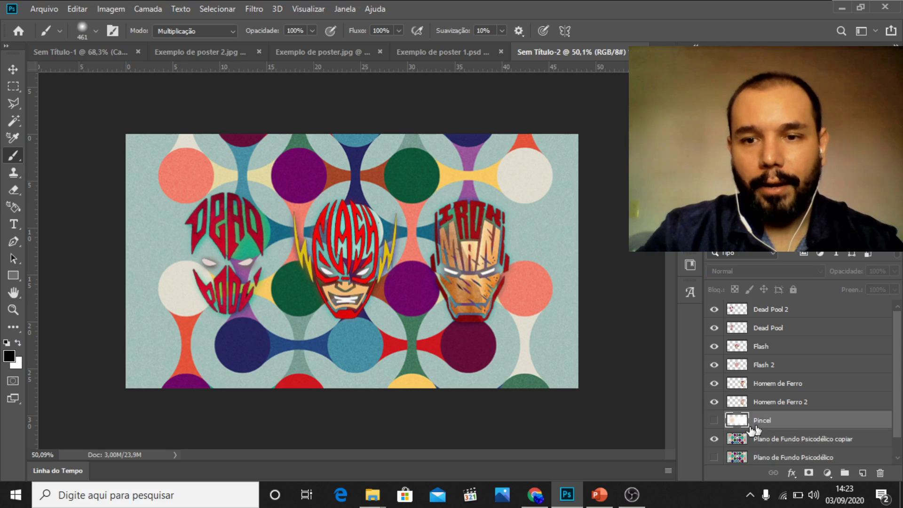
{"action": "left_click", "coordinate": [715, 421]}
{"action": "left_click", "coordinate": [715, 421]}
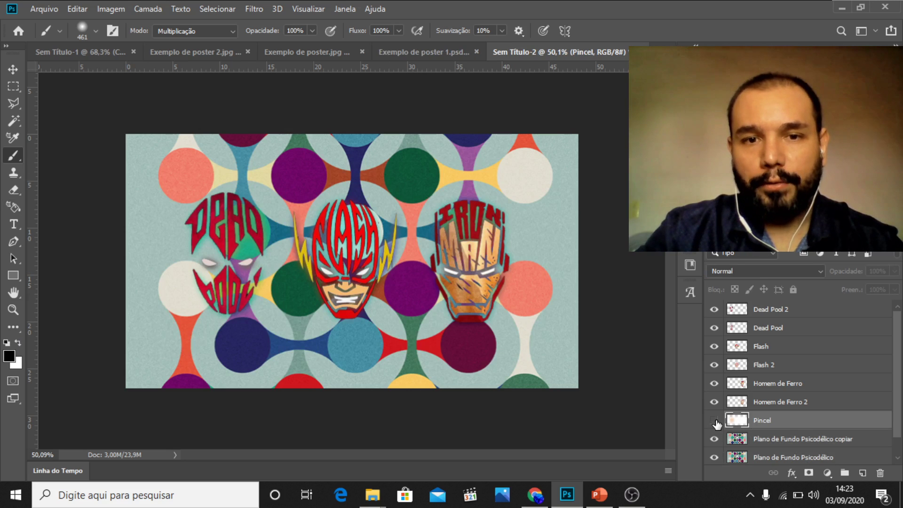
{"action": "left_click", "coordinate": [863, 473]}
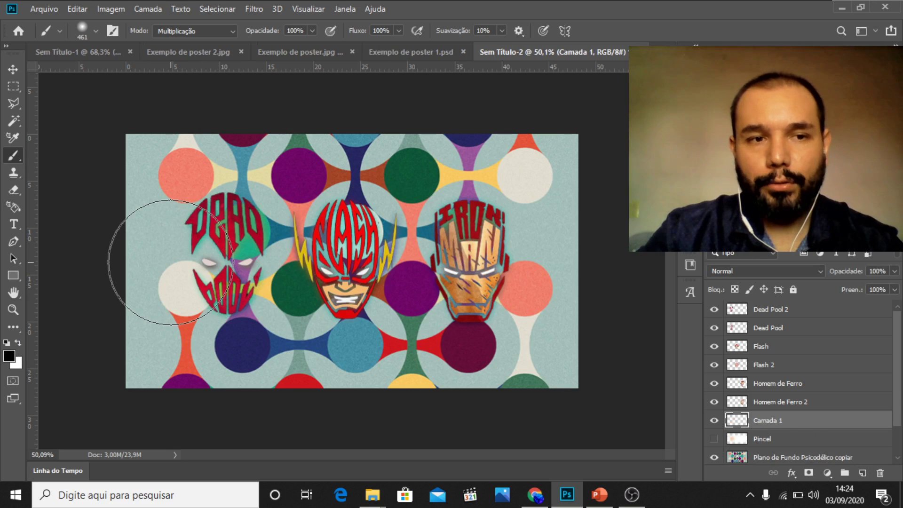
Step: Set the brush size to 446 px
{"action": "left_click", "coordinate": [94, 33]}
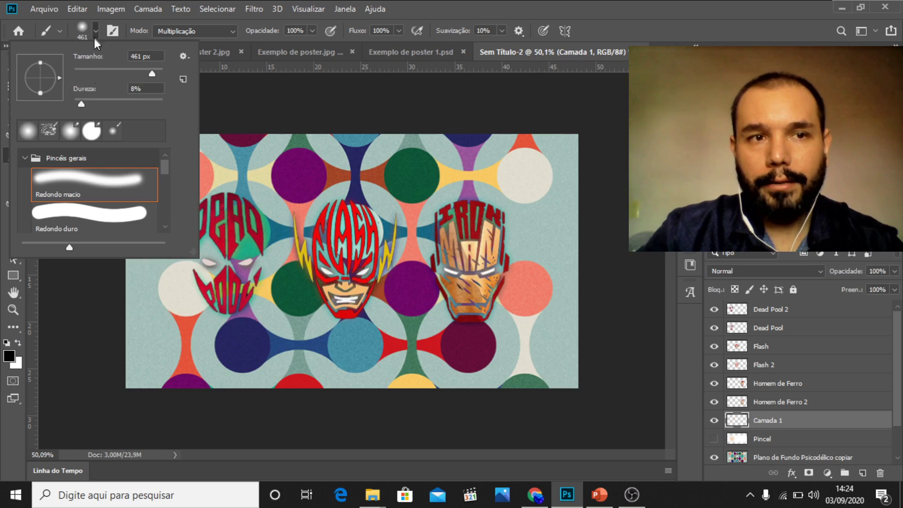
{"action": "left_click_drag", "start_coordinate": [153, 72], "coordinate": [156, 72]}
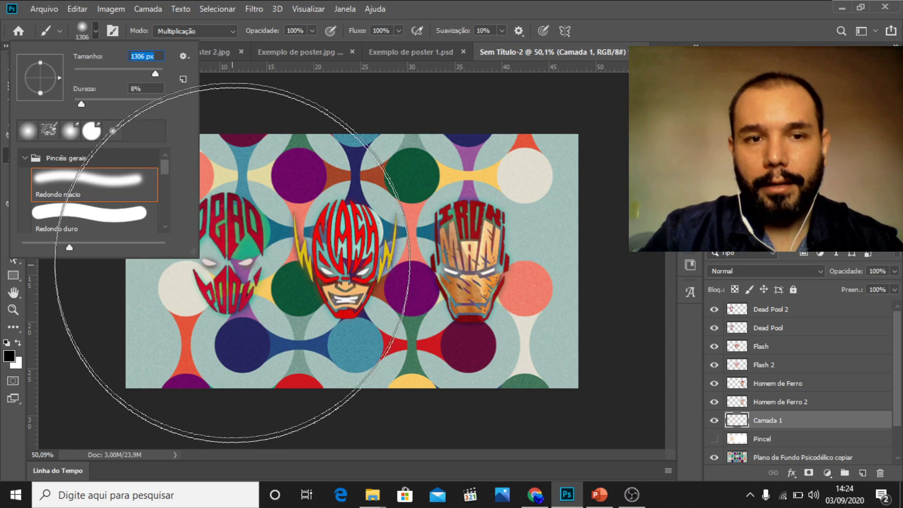
{"action": "left_click", "coordinate": [96, 32]}
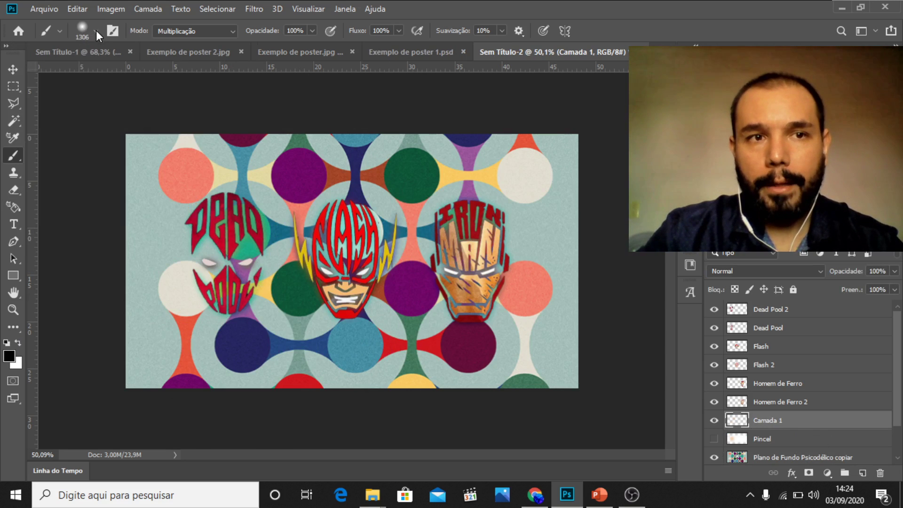
{"action": "left_click", "coordinate": [96, 31]}
{"action": "left_click_drag", "start_coordinate": [148, 69], "coordinate": [149, 71]}
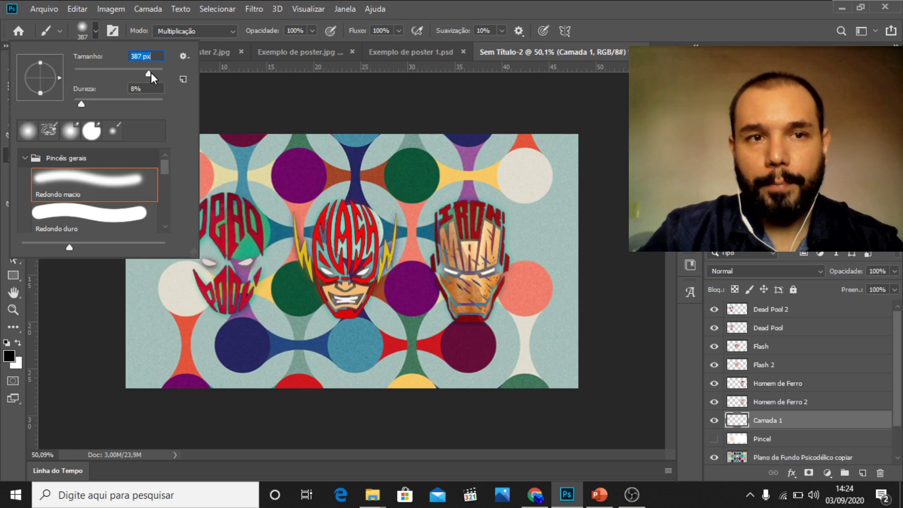
{"action": "left_click", "coordinate": [151, 73]}
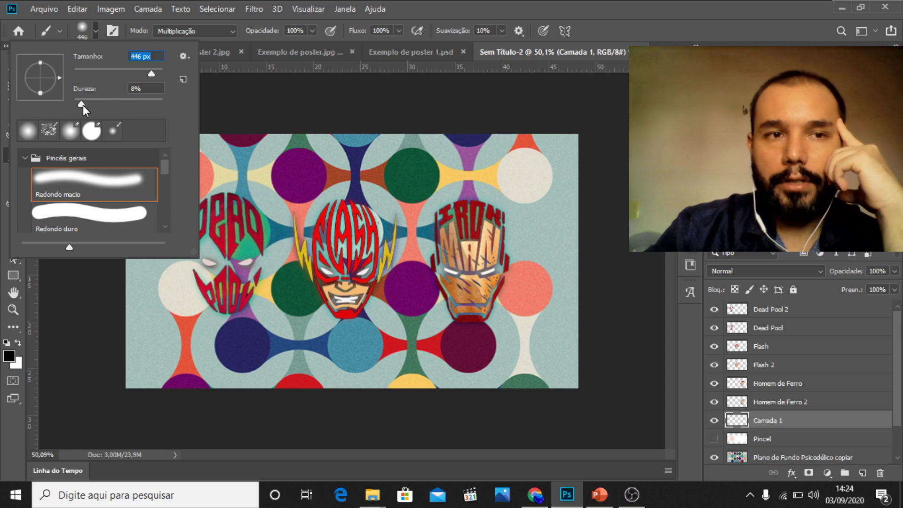
Step: Try a few brush hardness settings and choose the Redondo macio brush with 0% hardness
{"action": "left_click_drag", "start_coordinate": [81, 104], "coordinate": [83, 105]}
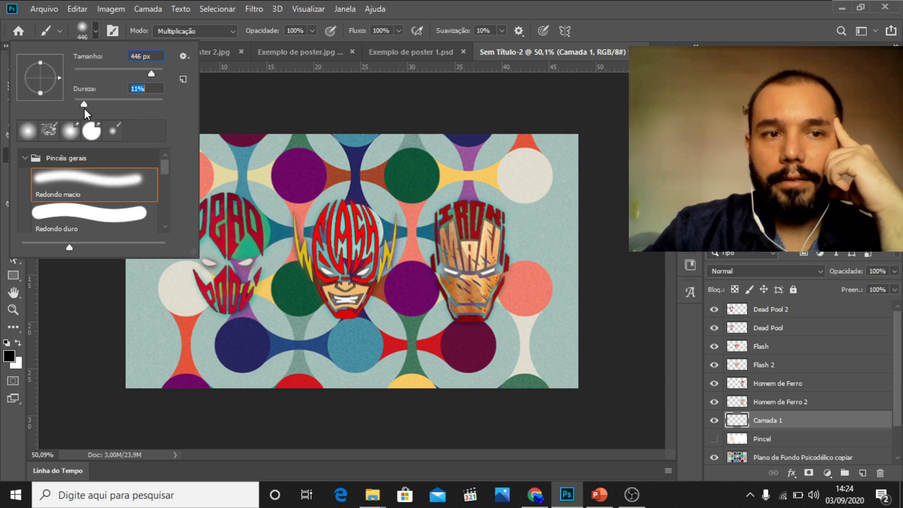
{"action": "left_click", "coordinate": [66, 219]}
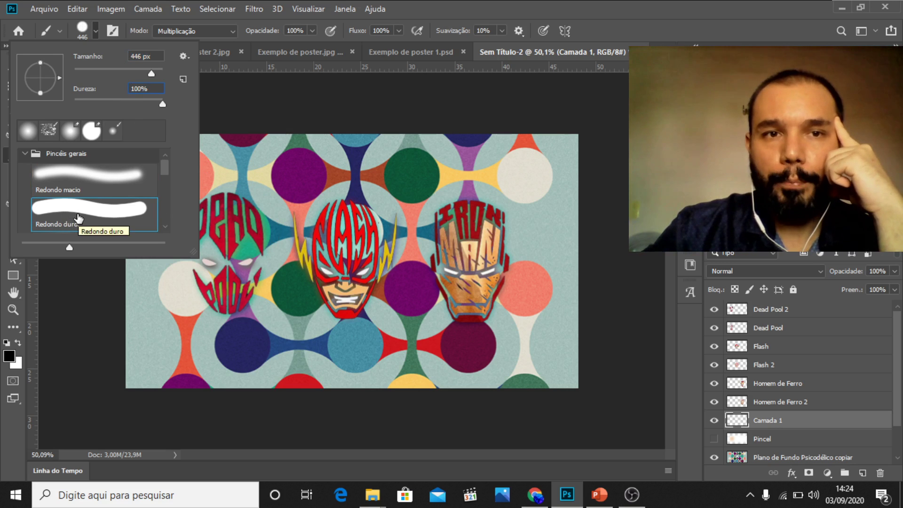
{"action": "left_click", "coordinate": [90, 184]}
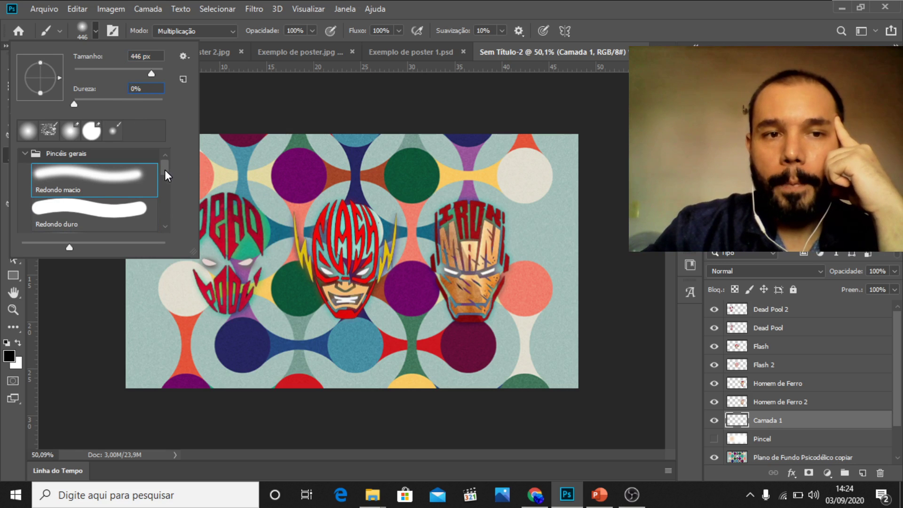
{"action": "left_click_drag", "start_coordinate": [164, 170], "coordinate": [168, 224]}
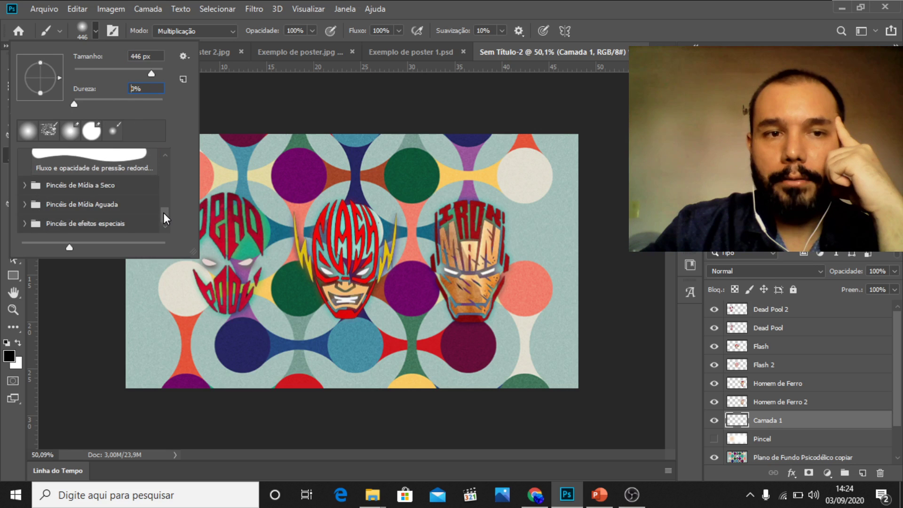
{"action": "left_click_drag", "start_coordinate": [163, 212], "coordinate": [163, 144]}
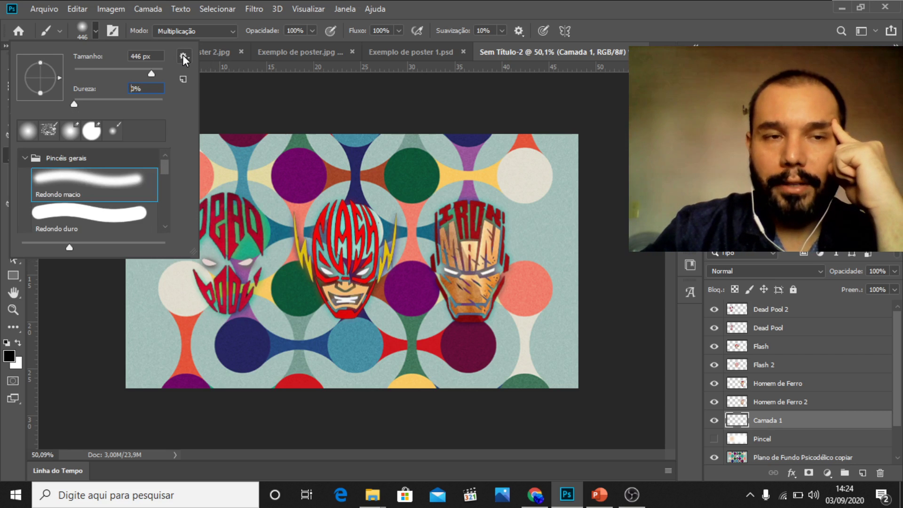
Step: Test a black Dissolver brush stroke behind the Dead Pool mask, undo it, and set the brush mode back to Multiplicação
{"action": "left_click", "coordinate": [230, 29]}
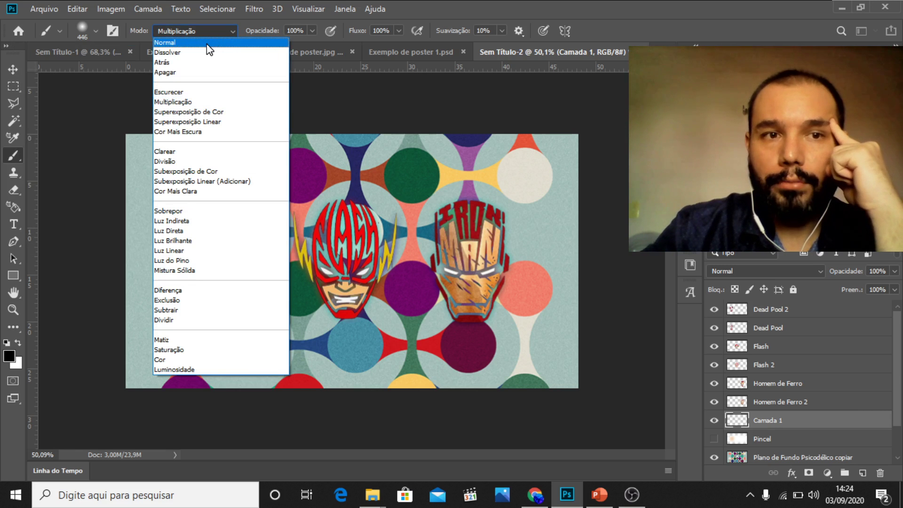
{"action": "left_click", "coordinate": [173, 52]}
{"action": "left_click_drag", "start_coordinate": [212, 212], "coordinate": [226, 250]}
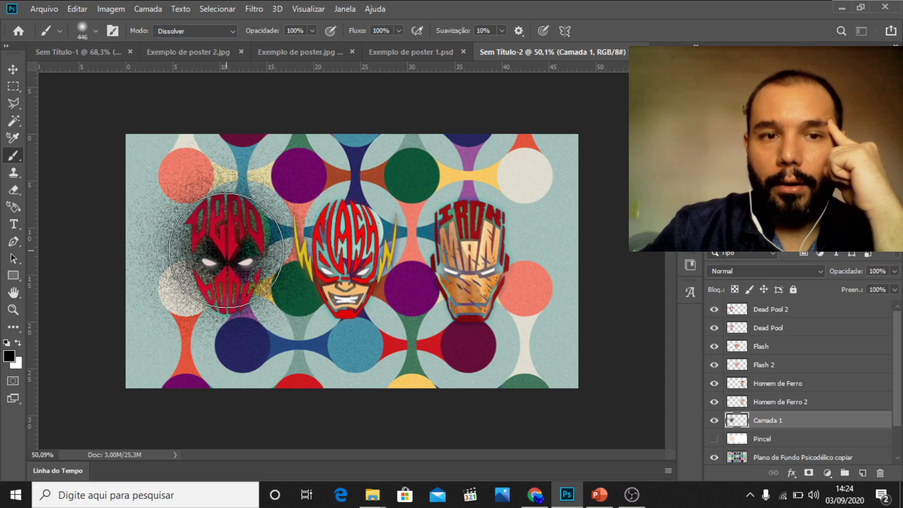
{"action": "key", "text": "ctrl+z"}
{"action": "key", "text": "ctrl+z"}
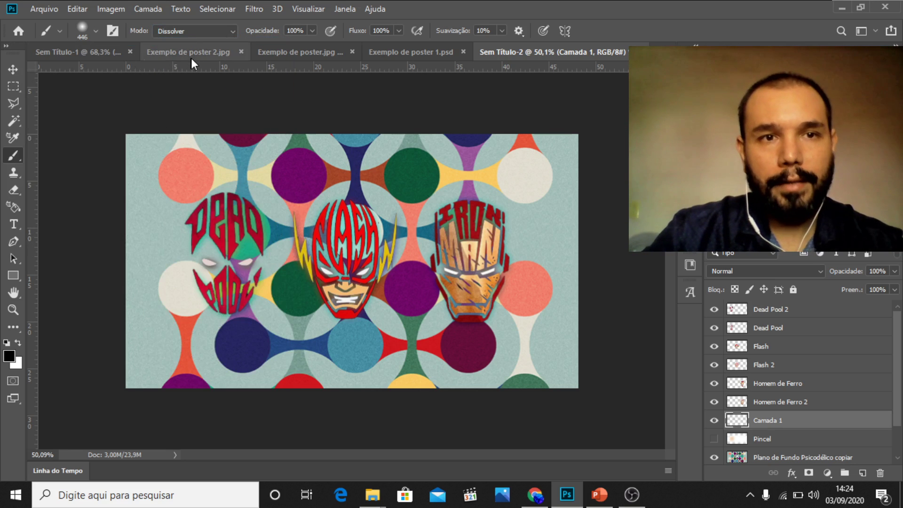
{"action": "left_click", "coordinate": [196, 32]}
{"action": "left_click", "coordinate": [189, 94]}
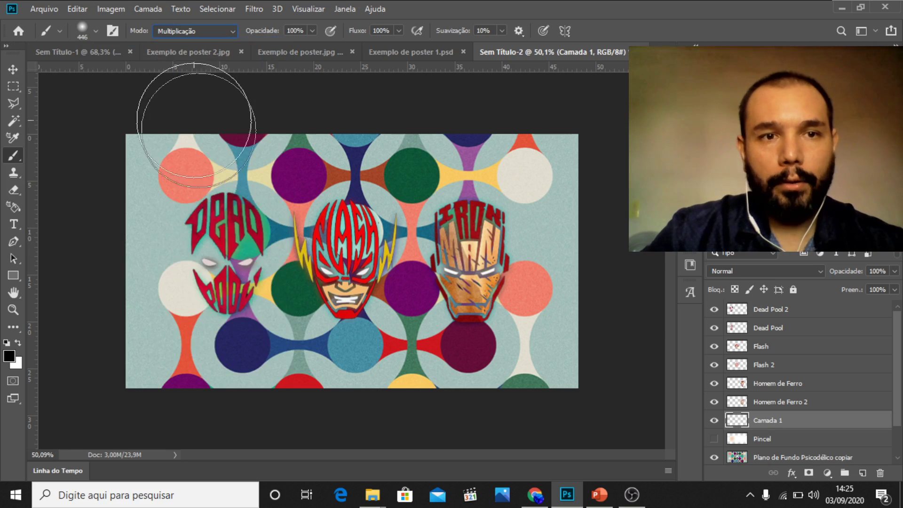
Step: Test black brush strokes in Multiplicação mode behind the Dead Pool mask and undo them
{"action": "left_click", "coordinate": [221, 242]}
{"action": "left_click", "coordinate": [219, 259]}
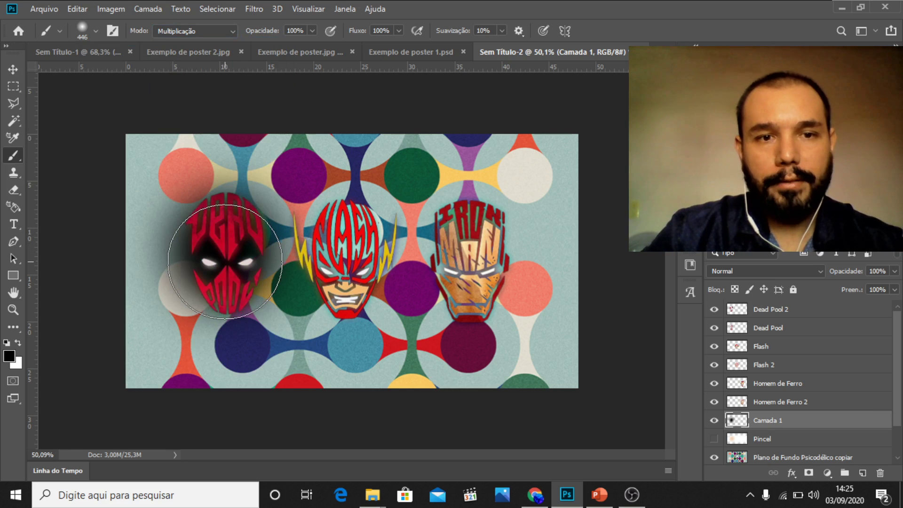
{"action": "key", "text": "ctrl+z"}
{"action": "key", "text": "ctrl+z"}
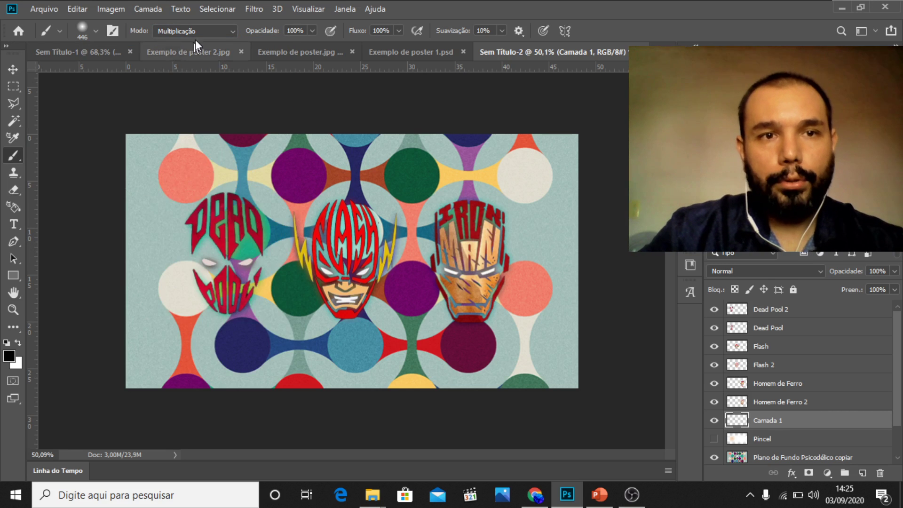
Step: Test black Superexposição de Cor brush strokes behind the Dead Pool mask, undo them, and return the brush mode to Multiplicação
{"action": "left_click", "coordinate": [195, 32]}
{"action": "left_click", "coordinate": [191, 112]}
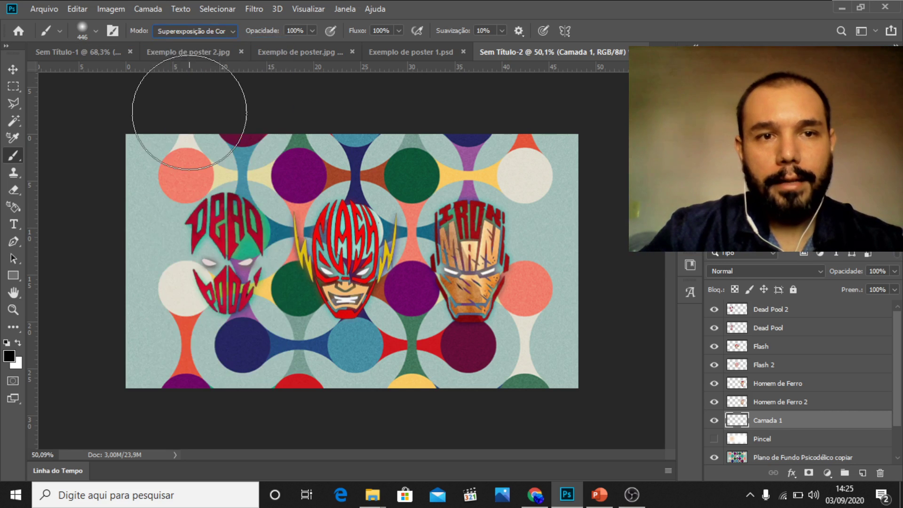
{"action": "left_click", "coordinate": [213, 243]}
{"action": "left_click", "coordinate": [218, 260]}
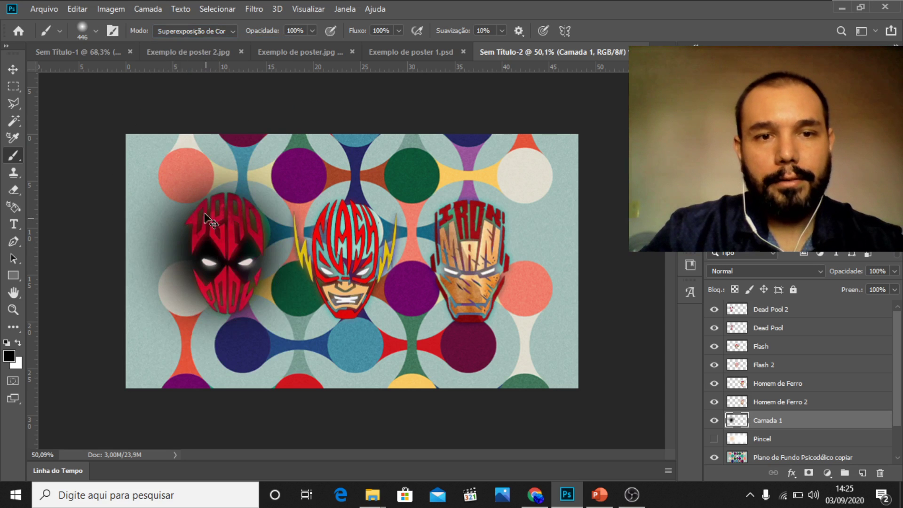
{"action": "key", "text": "ctrl+z"}
{"action": "key", "text": "ctrl+z"}
{"action": "left_click", "coordinate": [200, 34]}
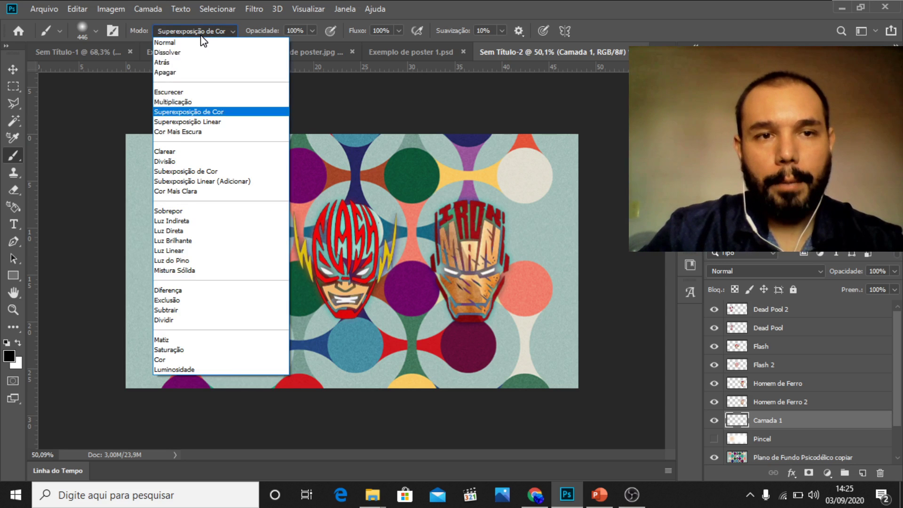
{"action": "left_click", "coordinate": [188, 102]}
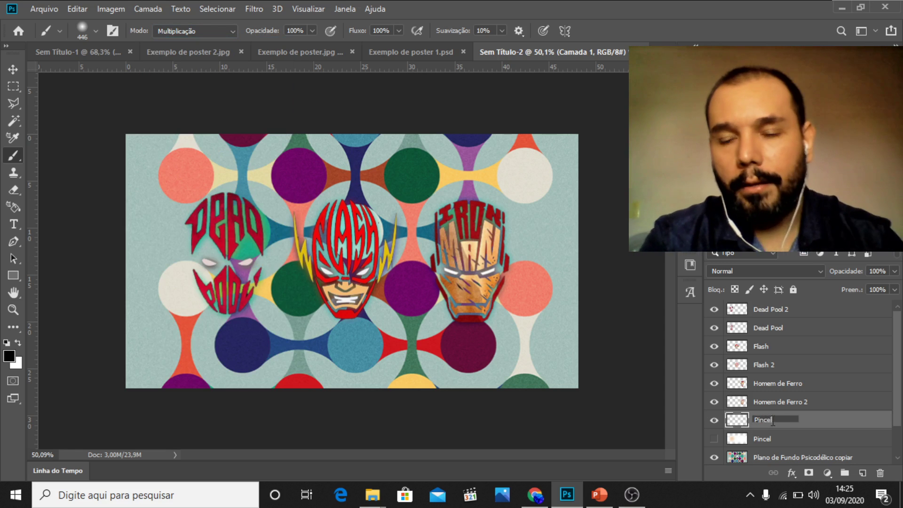
Step: Rename the new empty layer as Pincel
{"action": "key", "text": "Return"}
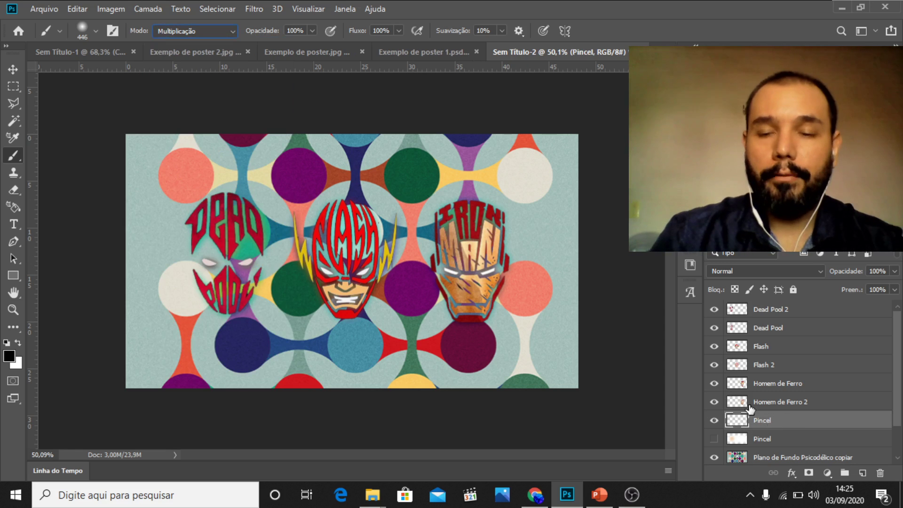
Step: Temporarily show the white painted Pincel layer to compare it with the empty Pincel layer above, and hide it again
{"action": "left_click", "coordinate": [714, 440]}
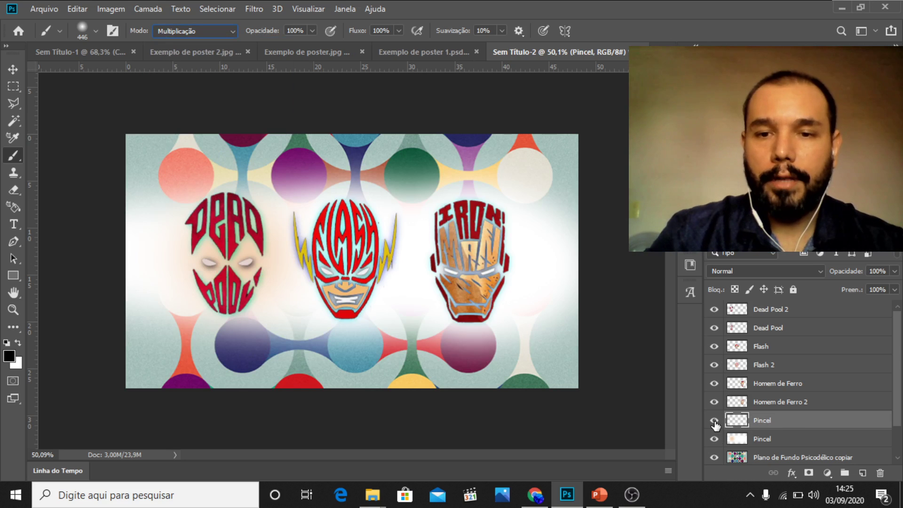
{"action": "left_click", "coordinate": [714, 421]}
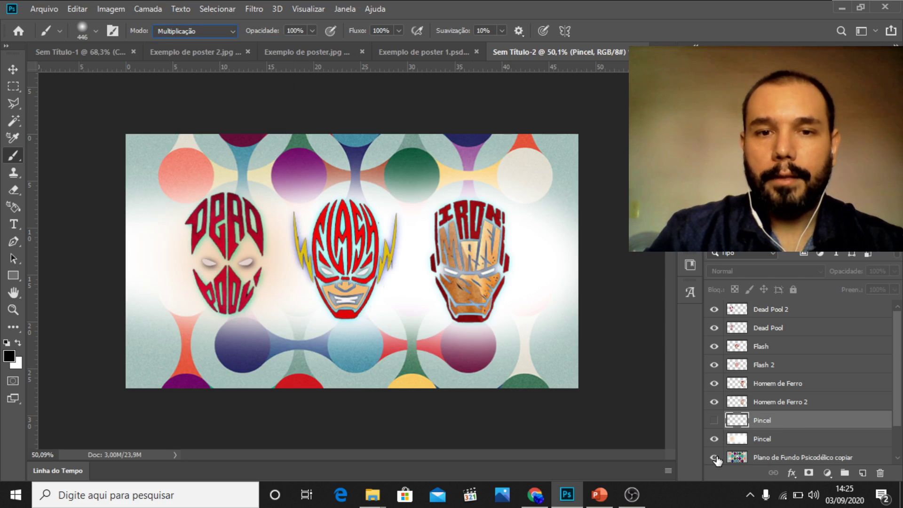
{"action": "left_click", "coordinate": [715, 426]}
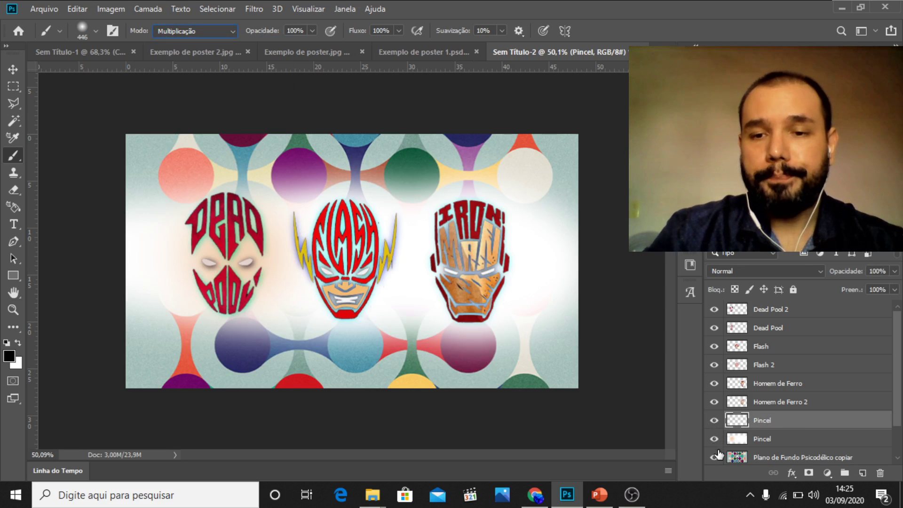
{"action": "left_click", "coordinate": [752, 442]}
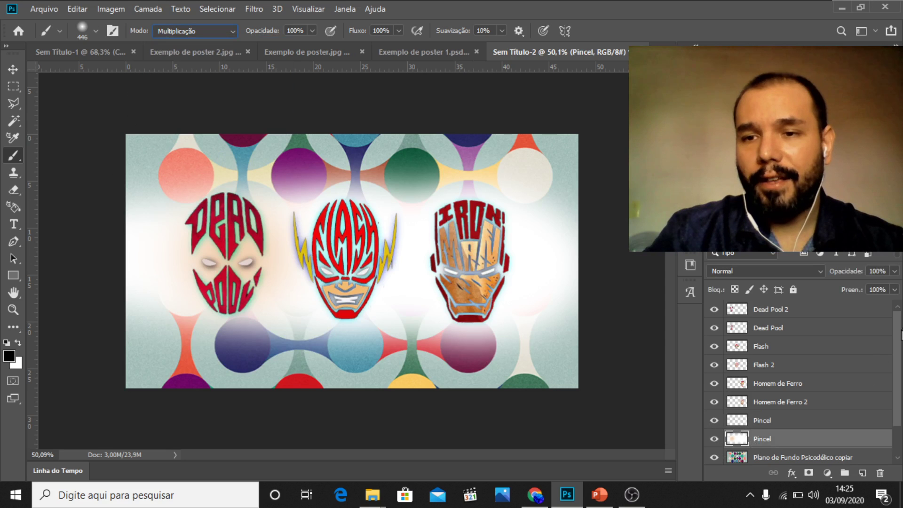
{"action": "left_click_drag", "start_coordinate": [898, 331], "coordinate": [901, 394]}
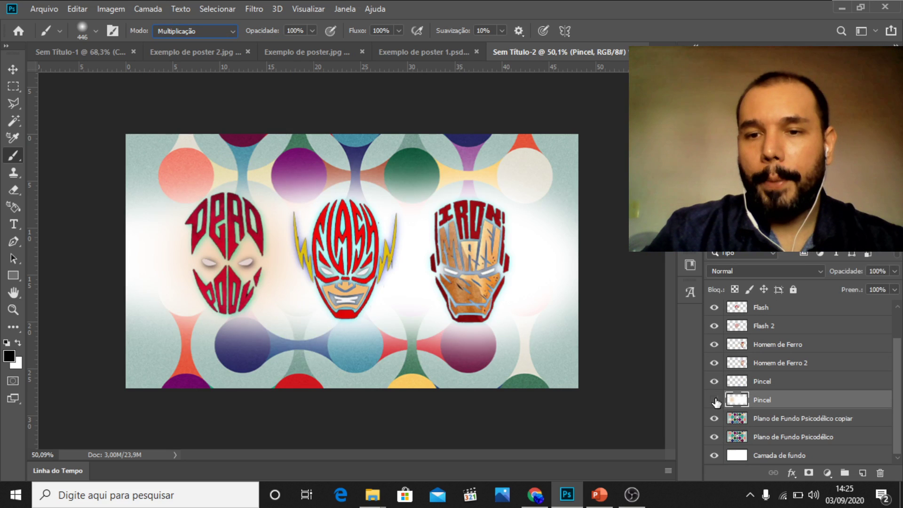
{"action": "left_click", "coordinate": [714, 400]}
Step: Paint a soft black horizontal band behind the three masks on the empty Pincel layer, undoing the extra final stroke
{"action": "left_click", "coordinate": [751, 384]}
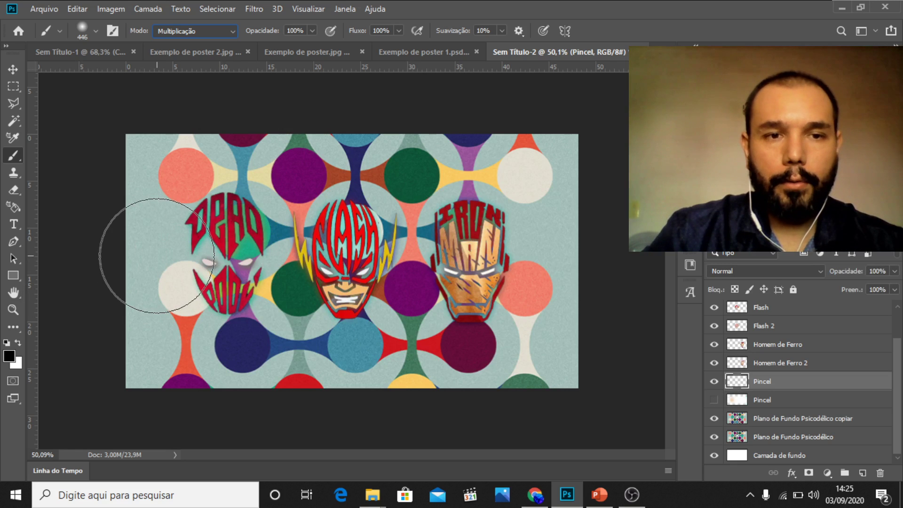
{"action": "mouse_move", "coordinate": [157, 255]}
{"action": "left_mouse_down"}
{"action": "mouse_move", "coordinate": [251, 270]}
{"action": "mouse_move", "coordinate": [597, 279]}
{"action": "mouse_move", "coordinate": [417, 270]}
{"action": "mouse_move", "coordinate": [110, 276]}
{"action": "mouse_move", "coordinate": [168, 261]}
{"action": "mouse_move", "coordinate": [230, 259]}
{"action": "mouse_move", "coordinate": [285, 279]}
{"action": "mouse_move", "coordinate": [330, 278]}
{"action": "left_mouse_up"}
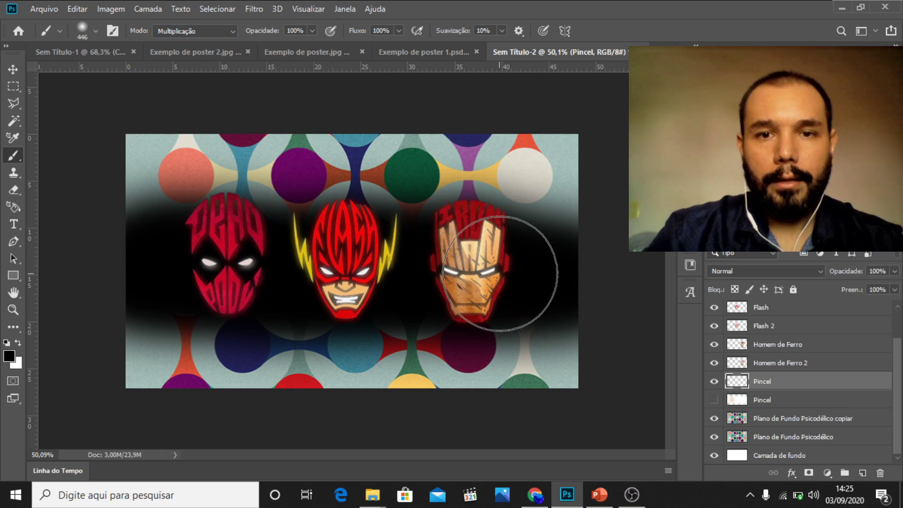
{"action": "left_click_drag", "start_coordinate": [500, 273], "coordinate": [451, 268]}
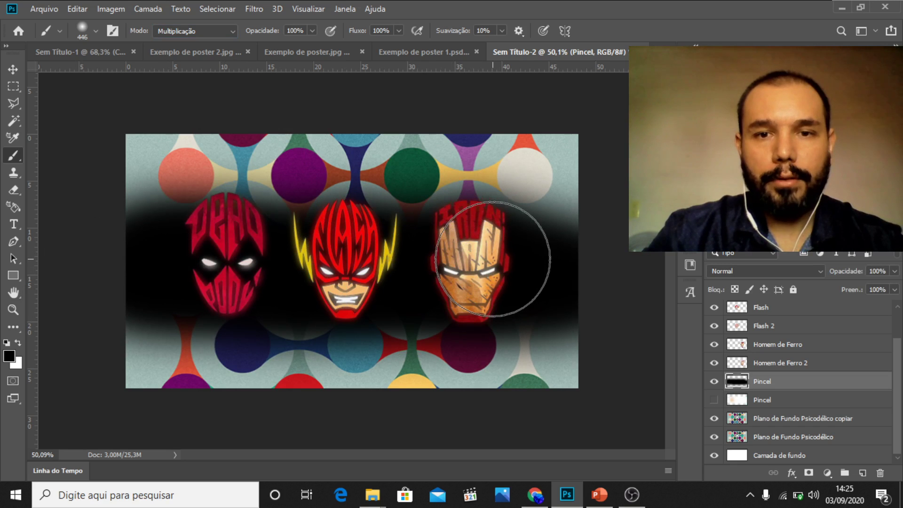
{"action": "key", "text": "ctrl+z"}
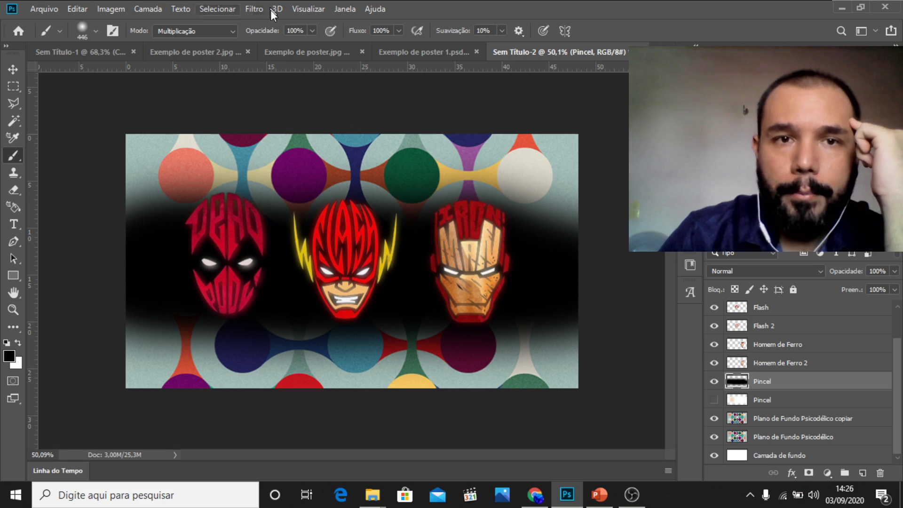
Step: Examine the mask backgrounds in Exemplo de poster 2.jpg and Exemplo de poster.jpg, and return to the Sem Título-2 document
{"action": "left_click", "coordinate": [213, 55]}
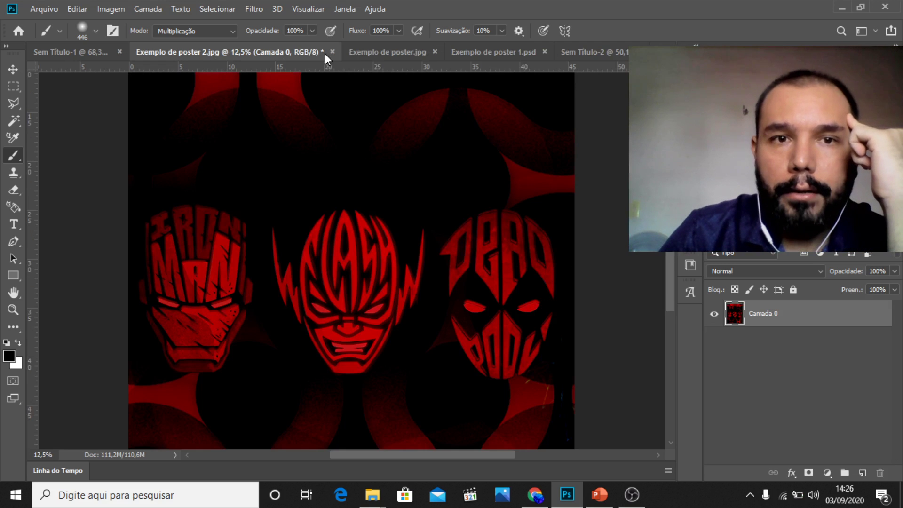
{"action": "left_click", "coordinate": [372, 50]}
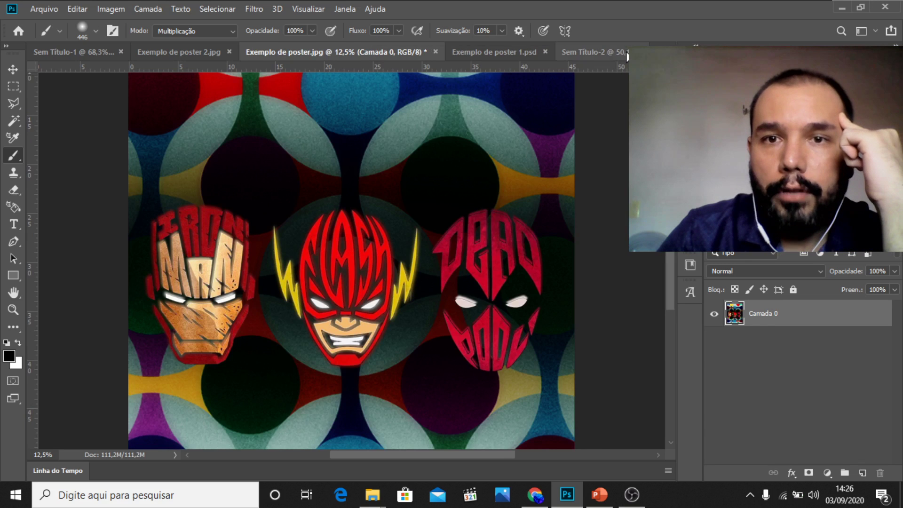
{"action": "left_click", "coordinate": [613, 50]}
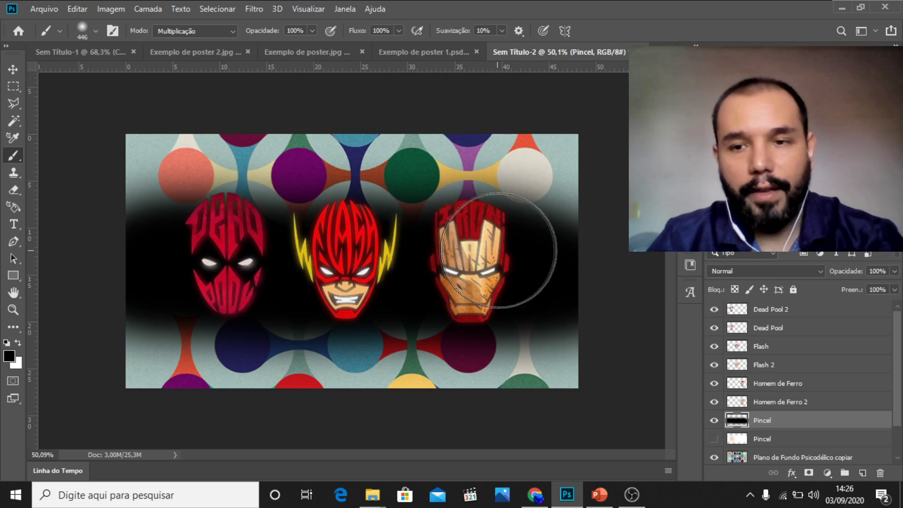
Step: Extend the black brush painting above and below the masks on the upper Pincel layer
{"action": "scroll", "coordinate": [902, 413], "scroll_direction": "down", "scroll_amount": 2}
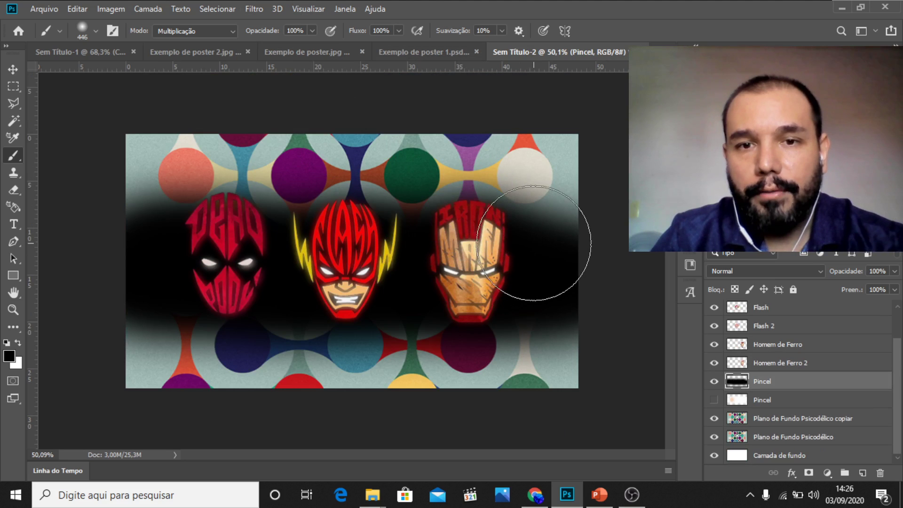
{"action": "mouse_move", "coordinate": [544, 235]}
{"action": "left_mouse_down"}
{"action": "mouse_move", "coordinate": [571, 228]}
{"action": "mouse_move", "coordinate": [323, 252]}
{"action": "mouse_move", "coordinate": [183, 246]}
{"action": "mouse_move", "coordinate": [172, 236]}
{"action": "mouse_move", "coordinate": [342, 292]}
{"action": "mouse_move", "coordinate": [548, 272]}
{"action": "mouse_move", "coordinate": [536, 291]}
{"action": "mouse_move", "coordinate": [433, 276]}
{"action": "mouse_move", "coordinate": [312, 323]}
{"action": "mouse_move", "coordinate": [215, 288]}
{"action": "mouse_move", "coordinate": [96, 271]}
{"action": "mouse_move", "coordinate": [216, 252]}
{"action": "mouse_move", "coordinate": [236, 231]}
{"action": "mouse_move", "coordinate": [296, 268]}
{"action": "mouse_move", "coordinate": [362, 222]}
{"action": "mouse_move", "coordinate": [262, 206]}
{"action": "mouse_move", "coordinate": [105, 238]}
{"action": "mouse_move", "coordinate": [375, 261]}
{"action": "mouse_move", "coordinate": [518, 226]}
{"action": "mouse_move", "coordinate": [649, 232]}
{"action": "mouse_move", "coordinate": [123, 234]}
{"action": "mouse_move", "coordinate": [495, 238]}
{"action": "mouse_move", "coordinate": [607, 219]}
{"action": "mouse_move", "coordinate": [384, 241]}
{"action": "mouse_move", "coordinate": [161, 244]}
{"action": "mouse_move", "coordinate": [127, 282]}
{"action": "mouse_move", "coordinate": [258, 332]}
{"action": "mouse_move", "coordinate": [605, 282]}
{"action": "mouse_move", "coordinate": [507, 275]}
{"action": "left_mouse_up"}
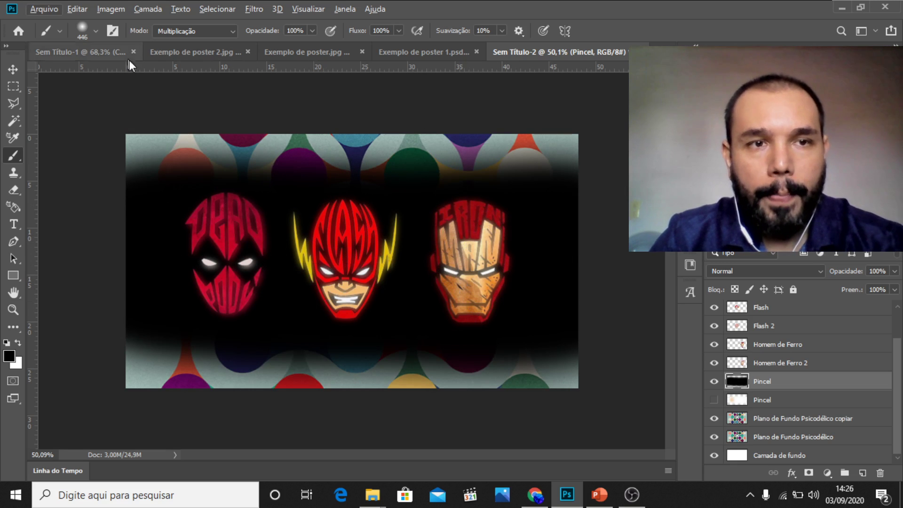
Step: Try different opacity values on the black Pincel layer and leave it at 92%
{"action": "left_click", "coordinate": [894, 271]}
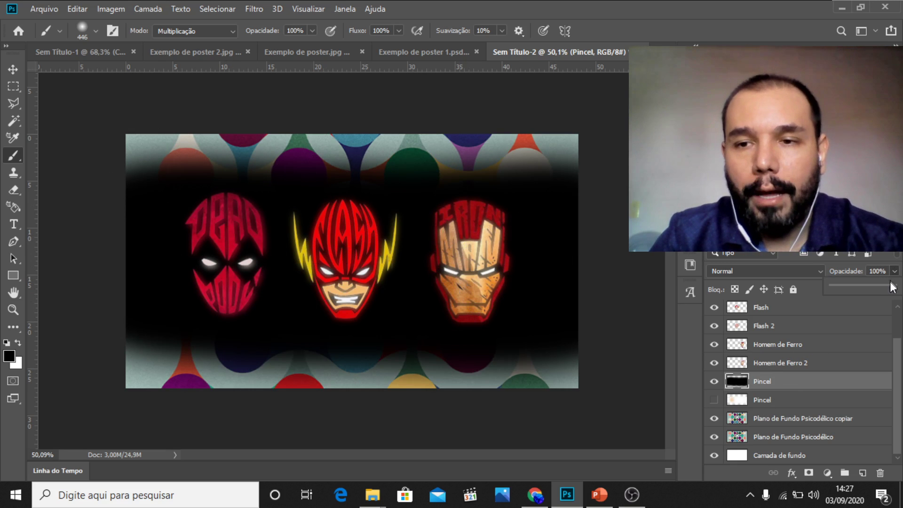
{"action": "mouse_move", "coordinate": [866, 288]}
{"action": "left_mouse_down"}
{"action": "mouse_move", "coordinate": [875, 288]}
{"action": "mouse_move", "coordinate": [855, 290]}
{"action": "left_mouse_up"}
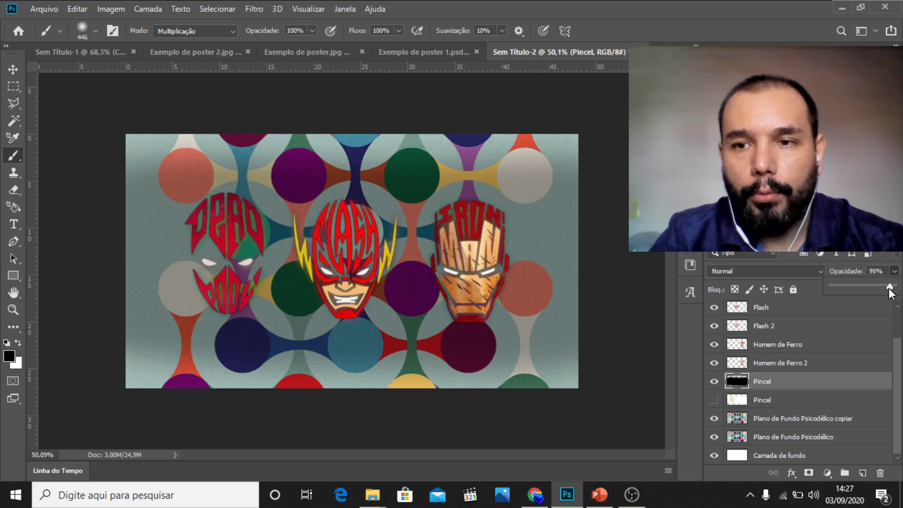
{"action": "mouse_move", "coordinate": [839, 281]}
{"action": "left_mouse_down"}
{"action": "mouse_move", "coordinate": [825, 275]}
{"action": "mouse_move", "coordinate": [868, 284]}
{"action": "mouse_move", "coordinate": [835, 284]}
{"action": "left_mouse_up"}
Step: Set the black Pincel layer's blend mode to Sobrepor
{"action": "left_click", "coordinate": [819, 271]}
{"action": "scroll", "coordinate": [820, 278], "scroll_direction": "down", "scroll_amount": 3}
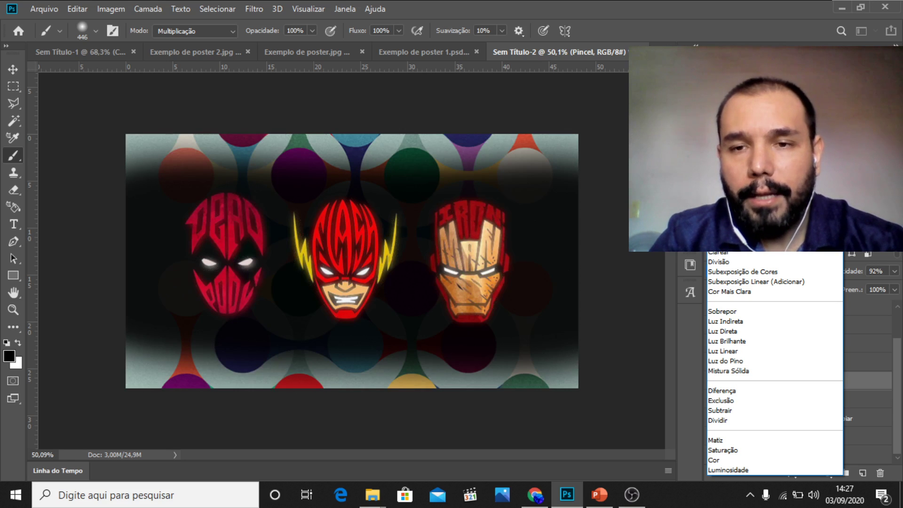
{"action": "left_click", "coordinate": [728, 315]}
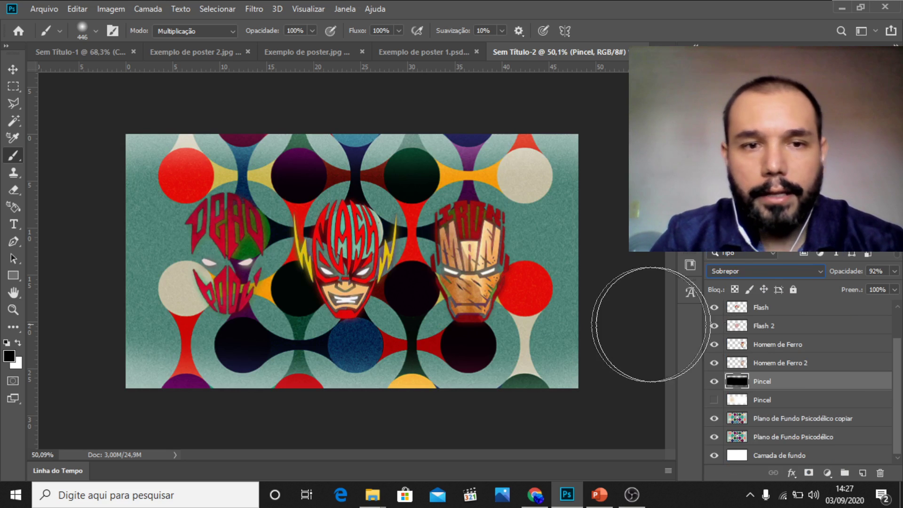
Step: Show the white Pincel layer and set the black Pincel layer to 100% opacity, keeping its Sobrepor blend mode
{"action": "left_click", "coordinate": [714, 400]}
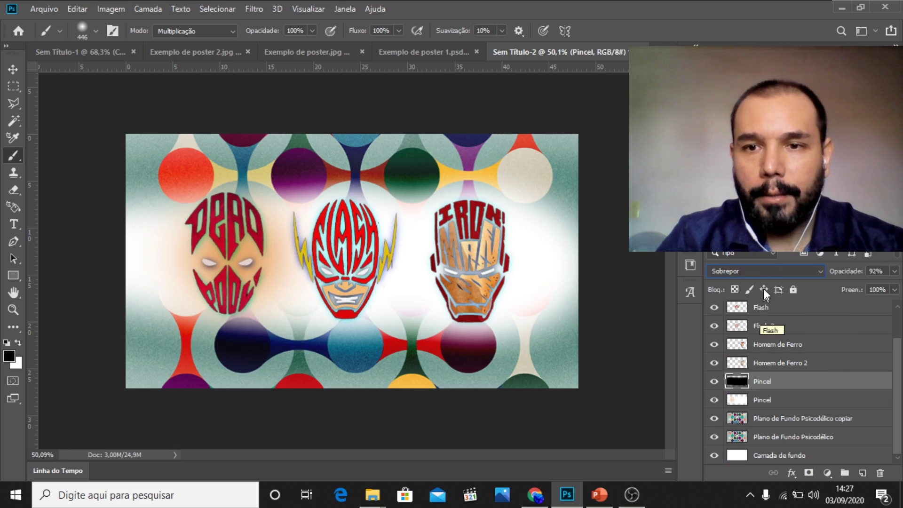
{"action": "left_click", "coordinate": [774, 270]}
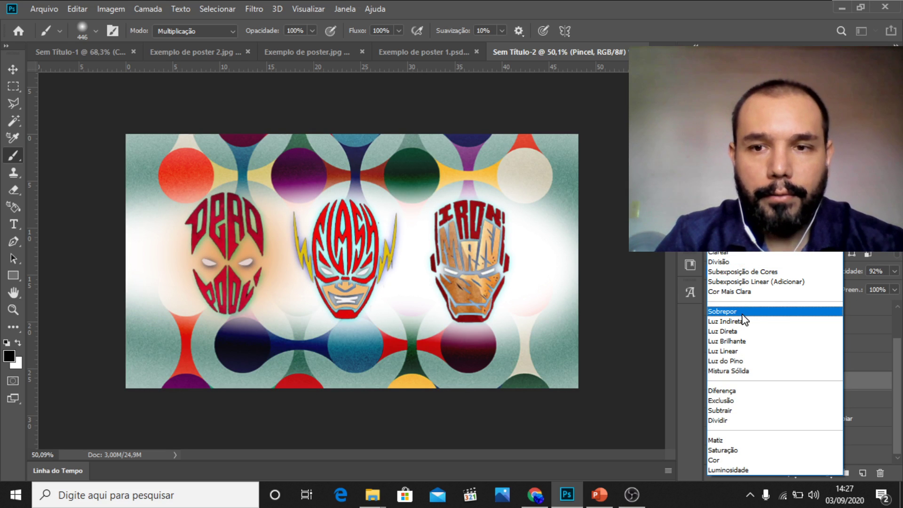
{"action": "left_click", "coordinate": [742, 314]}
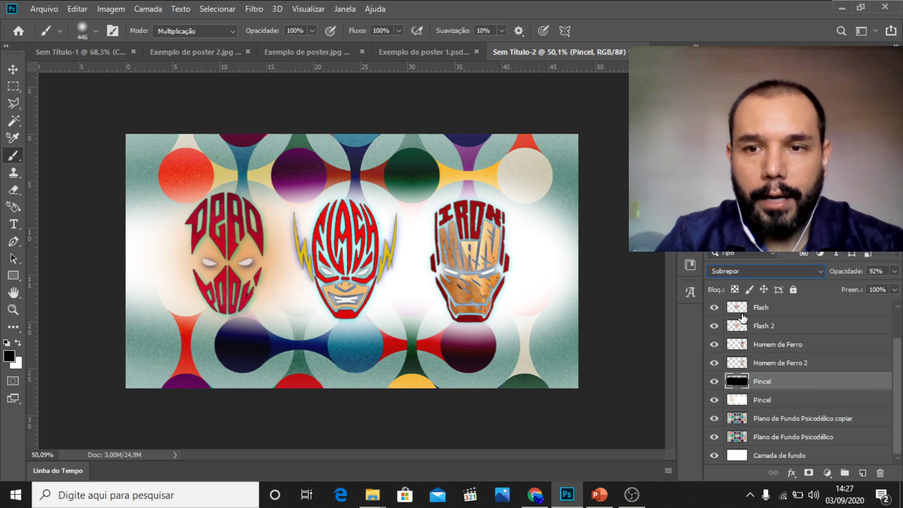
{"action": "left_click", "coordinate": [895, 271]}
{"action": "mouse_move", "coordinate": [889, 286]}
{"action": "left_mouse_down"}
{"action": "mouse_move", "coordinate": [870, 286]}
{"action": "mouse_move", "coordinate": [893, 285]}
{"action": "left_mouse_up"}
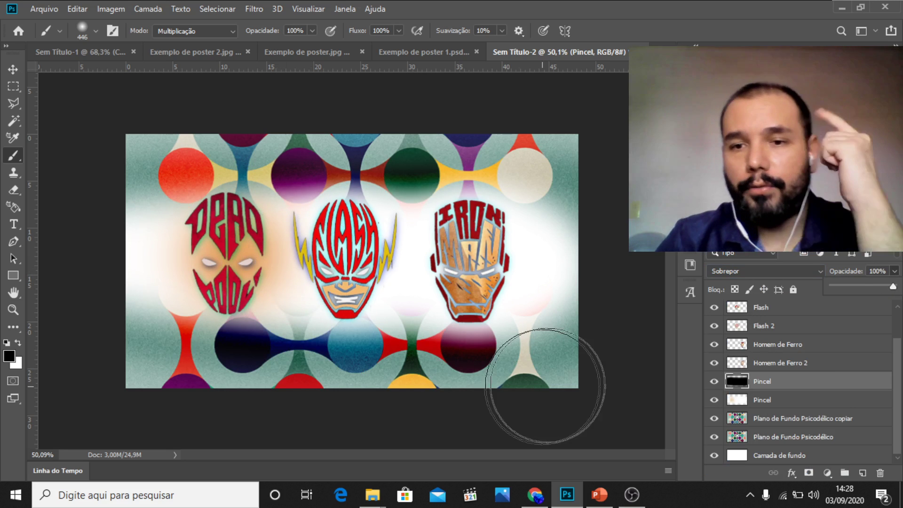
Step: Toggle the Plano de Fundo Psicodélico copiar layer's visibility to check it, and set its blend mode to Subexposição de Cores
{"action": "left_click", "coordinate": [742, 399]}
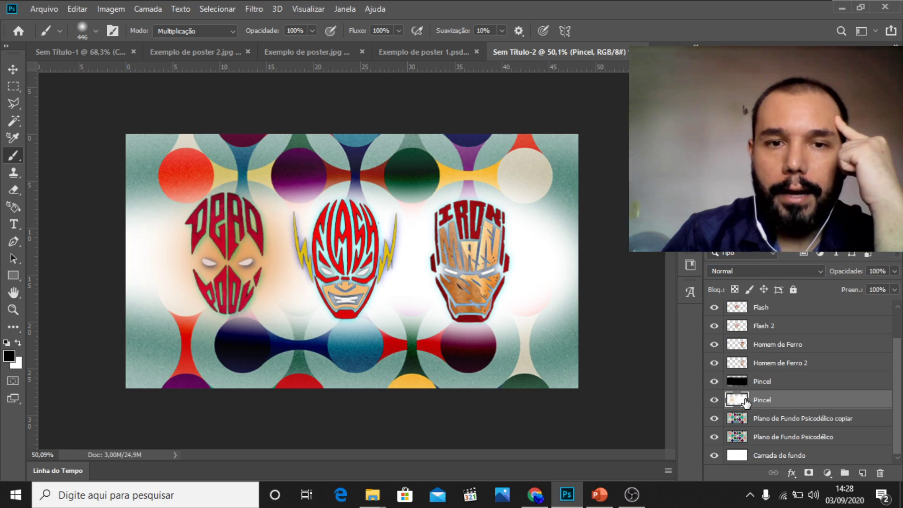
{"action": "left_click", "coordinate": [715, 420]}
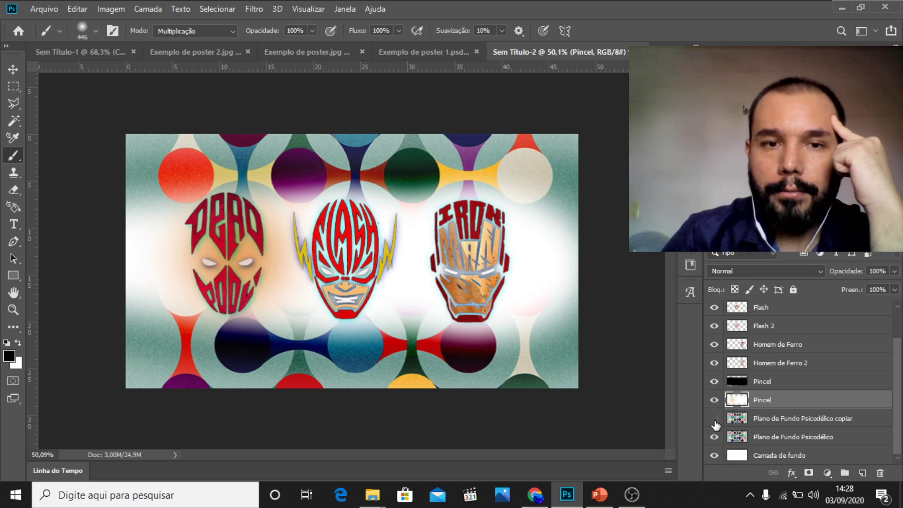
{"action": "left_click", "coordinate": [758, 422]}
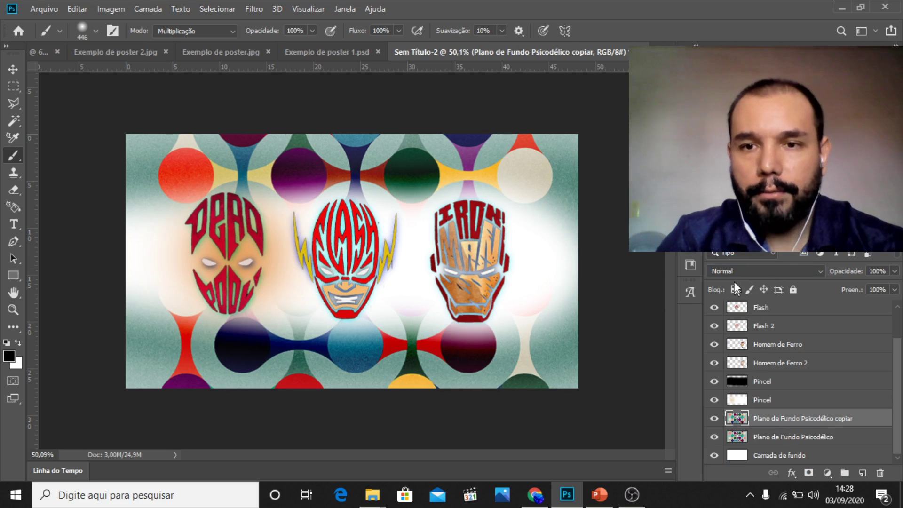
{"action": "left_click", "coordinate": [818, 271]}
{"action": "scroll", "coordinate": [790, 275], "scroll_direction": "down", "scroll_amount": 3}
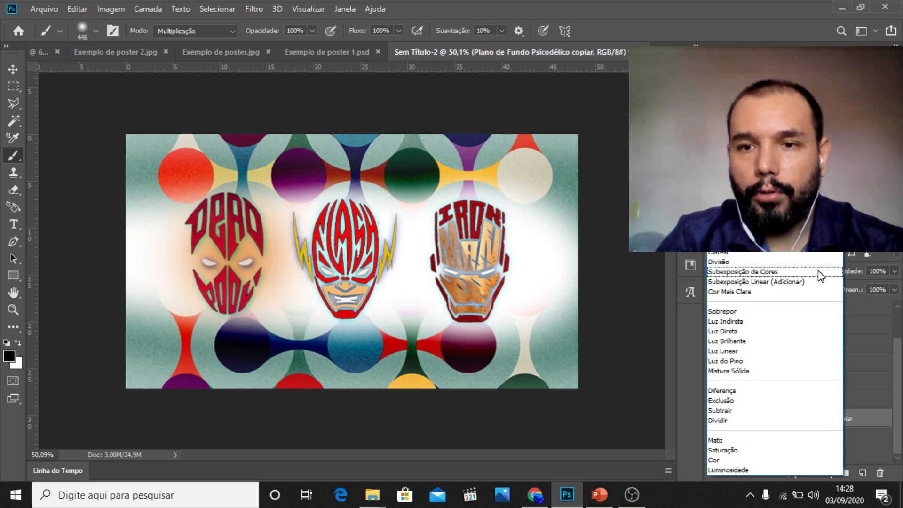
{"action": "left_click", "coordinate": [766, 272]}
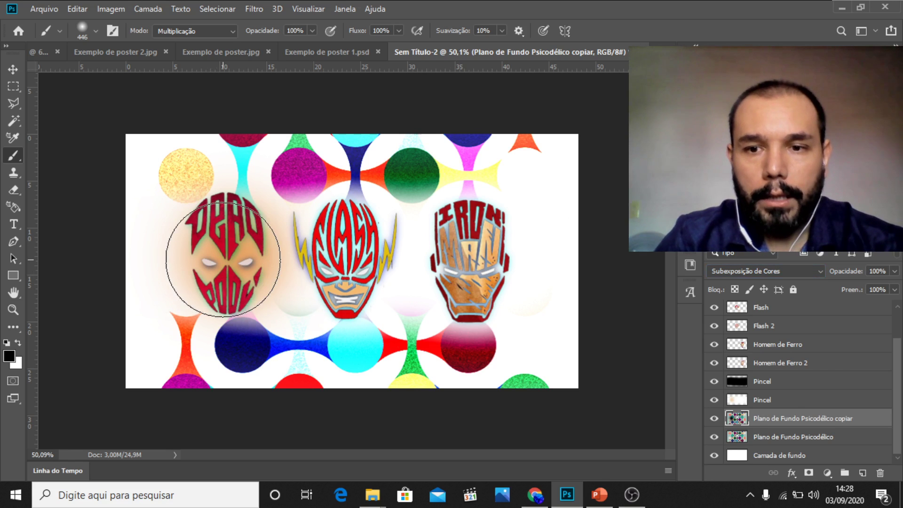
{"action": "left_click", "coordinate": [792, 400]}
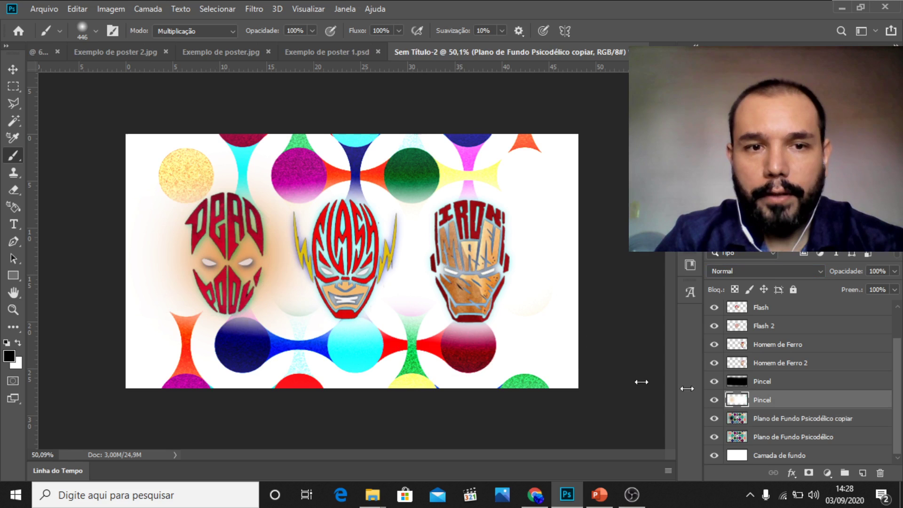
{"action": "left_click", "coordinate": [243, 258]}
{"action": "key", "text": "ctrl+z"}
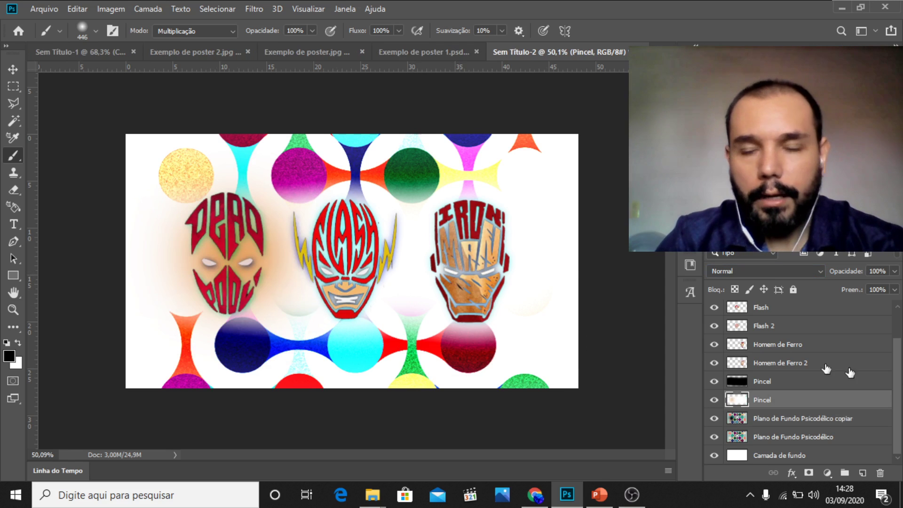
Step: Hide both the white and the black Pincel layers
{"action": "left_click", "coordinate": [782, 382]}
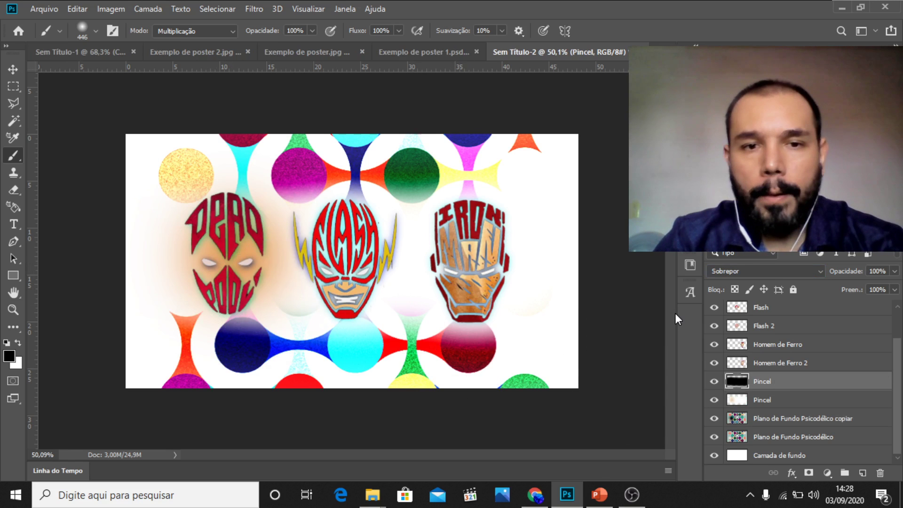
{"action": "left_click", "coordinate": [715, 400]}
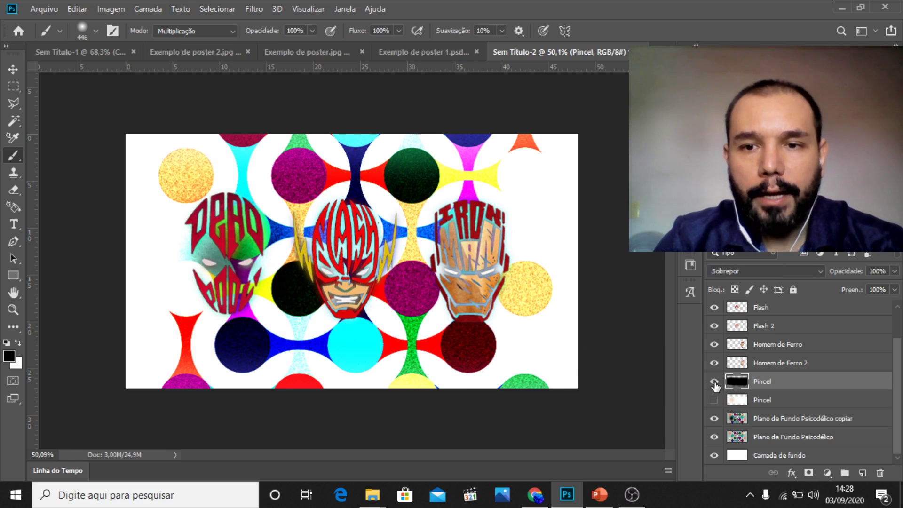
{"action": "left_click", "coordinate": [715, 381]}
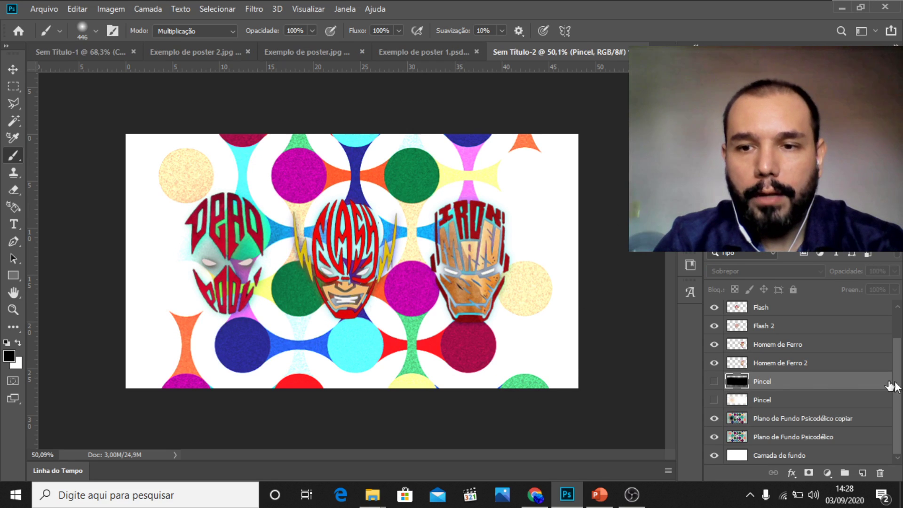
Step: Set the Plano de Fundo Psicodélico copiar layer's opacity to 27%, keeping its Subexposição de Cores blend mode
{"action": "left_click", "coordinate": [805, 424]}
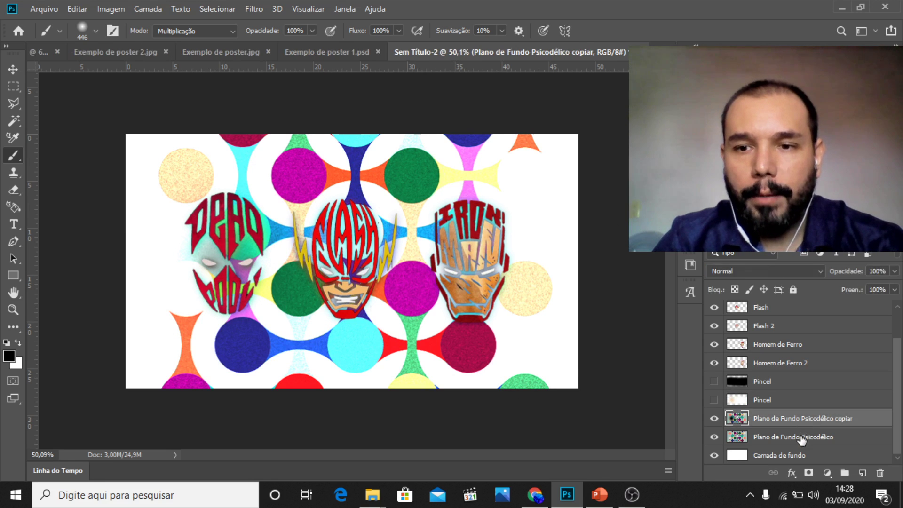
{"action": "left_click", "coordinate": [803, 438]}
{"action": "left_click", "coordinate": [802, 418]}
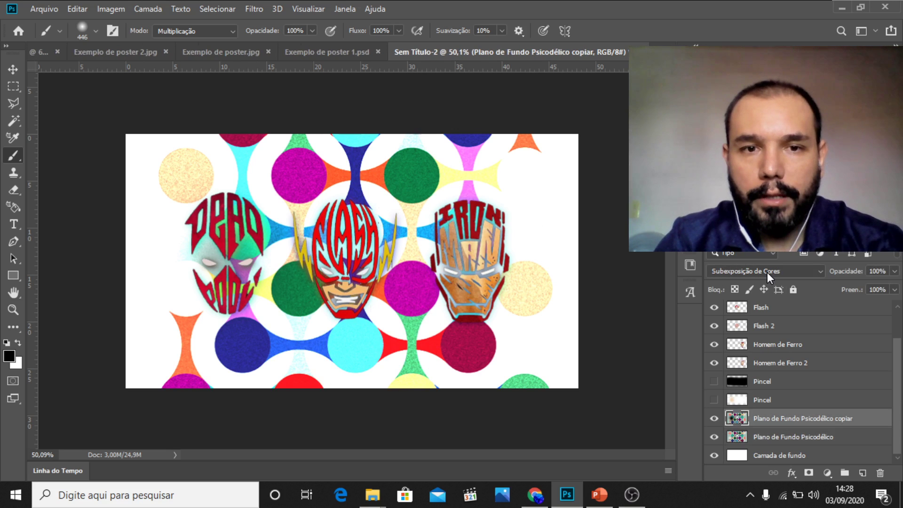
{"action": "left_click", "coordinate": [895, 271]}
{"action": "left_click_drag", "start_coordinate": [870, 286], "coordinate": [846, 286]}
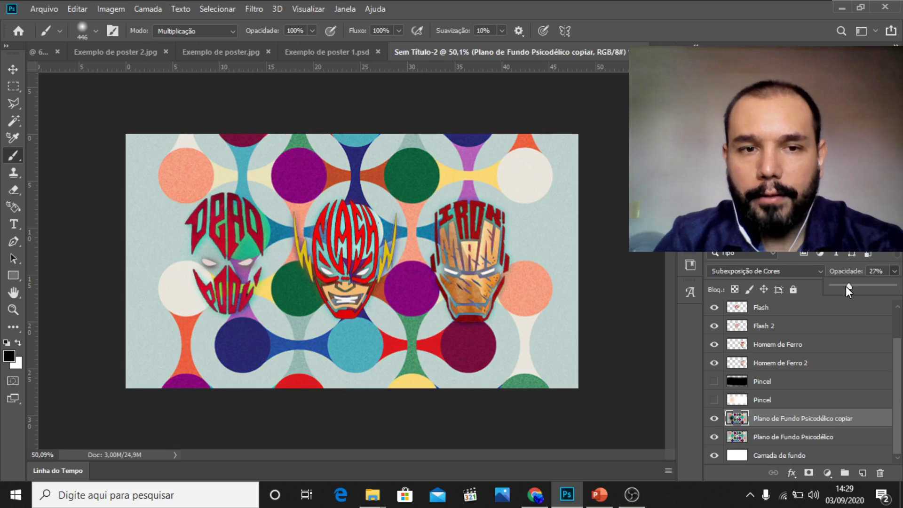
Step: Set the Plano de Fundo Psicodélico copiar layer's fill to 32%
{"action": "left_click", "coordinate": [852, 310]}
{"action": "left_click", "coordinate": [853, 309]}
{"action": "left_click", "coordinate": [895, 290]}
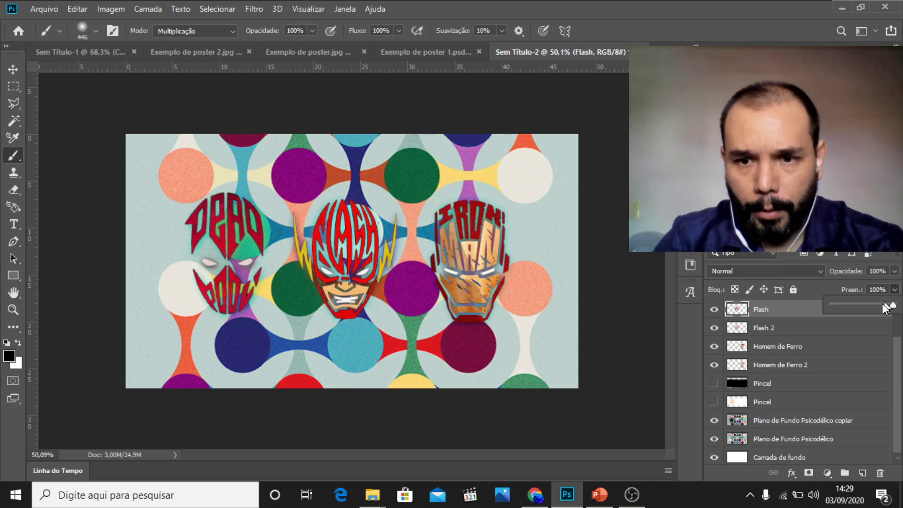
{"action": "left_click", "coordinate": [798, 426]}
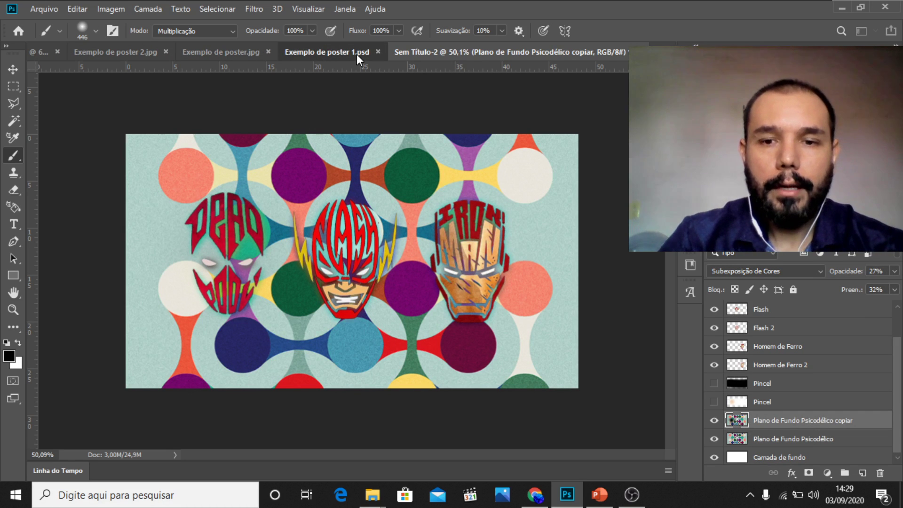
Step: Review the example posters Exemplo de poster.jpg and Exemplo de poster 2.jpg, and examine the layers of Exemplo de poster 1.psd, including Camada 1
{"action": "key", "text": "ctrl+shift+Tab"}
{"action": "key", "text": "ctrl+shift+Tab"}
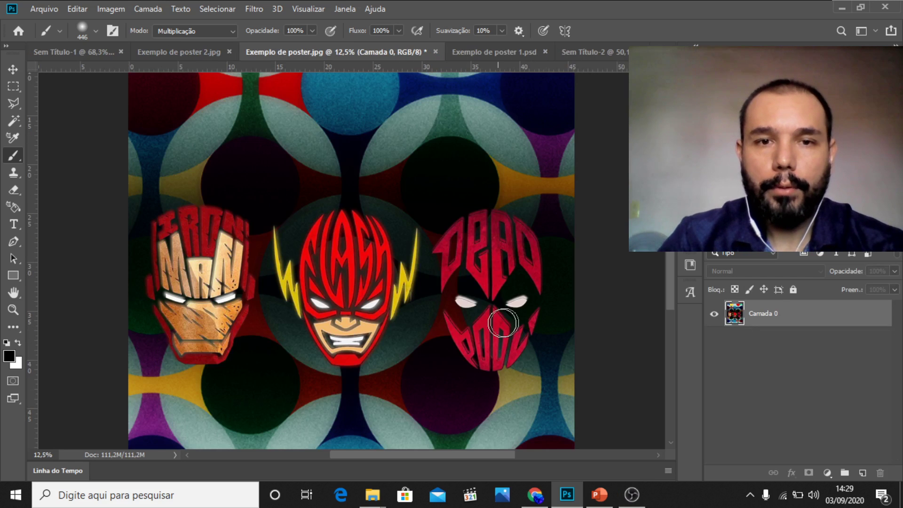
{"action": "left_click", "coordinate": [498, 51]}
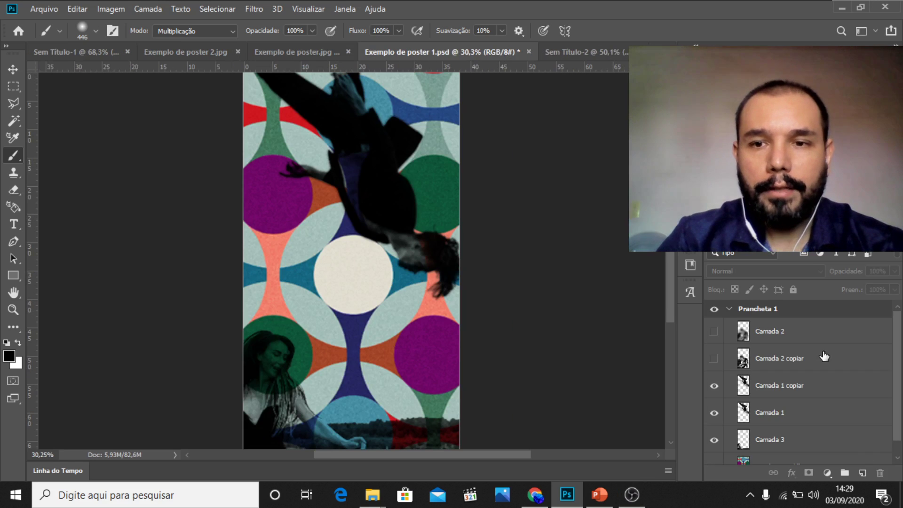
{"action": "left_click", "coordinate": [762, 397]}
{"action": "left_click", "coordinate": [776, 414]}
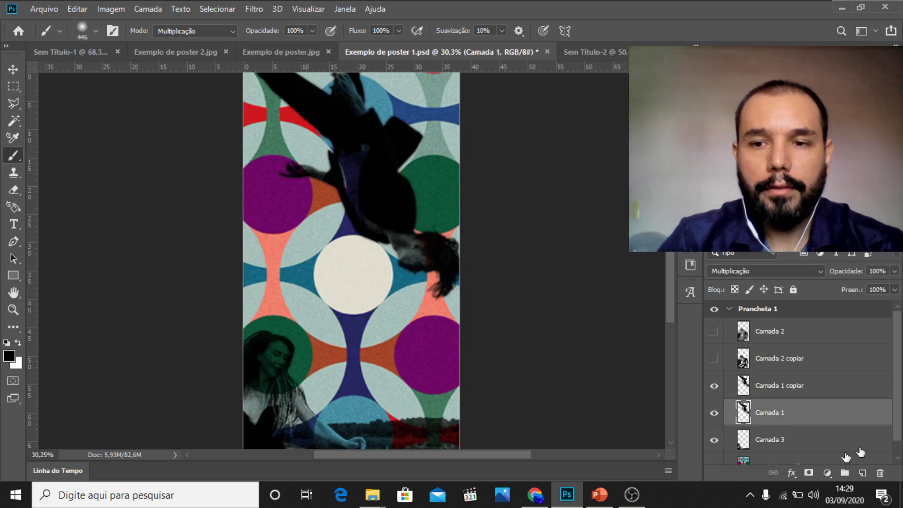
{"action": "scroll", "coordinate": [899, 402], "scroll_direction": "down", "scroll_amount": 1}
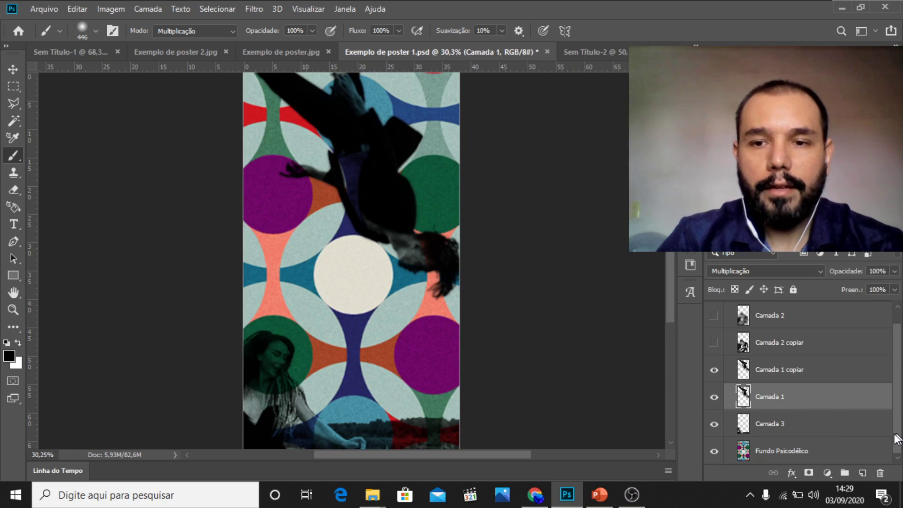
{"action": "left_click", "coordinate": [300, 49]}
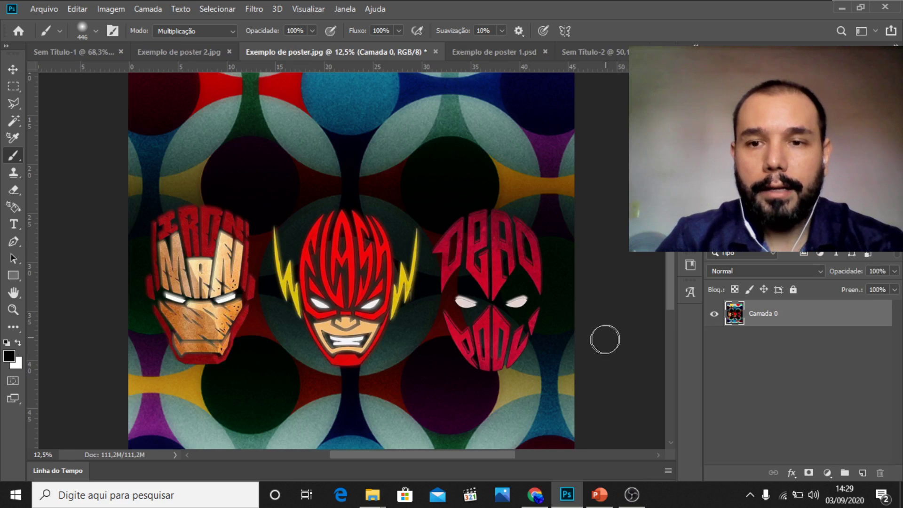
{"action": "left_click", "coordinate": [188, 55]}
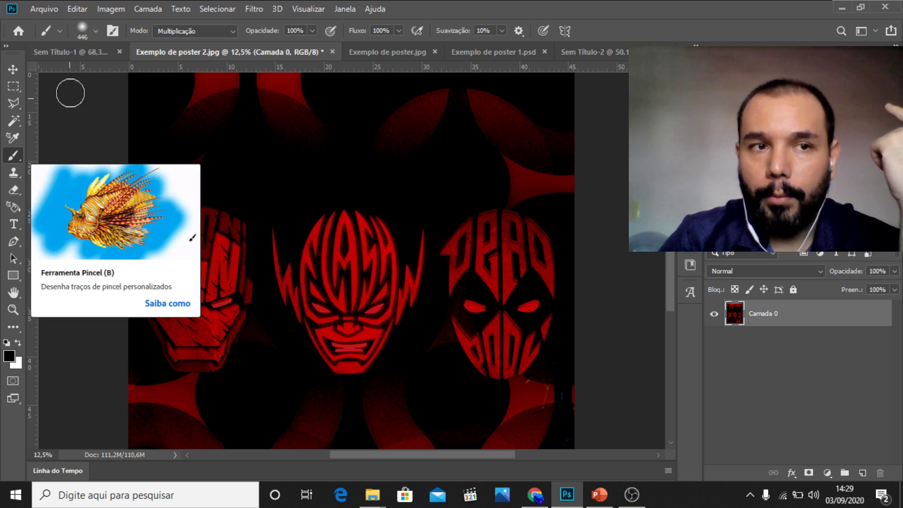
Step: Activate the Move tool and switch to OBS Studio
{"action": "key", "text": "v"}
{"action": "key", "text": "b"}
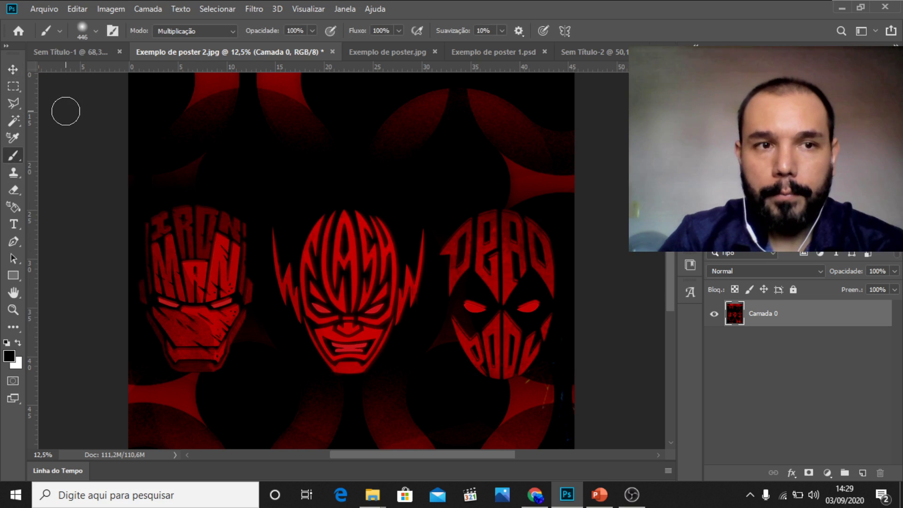
{"action": "left_click", "coordinate": [19, 71]}
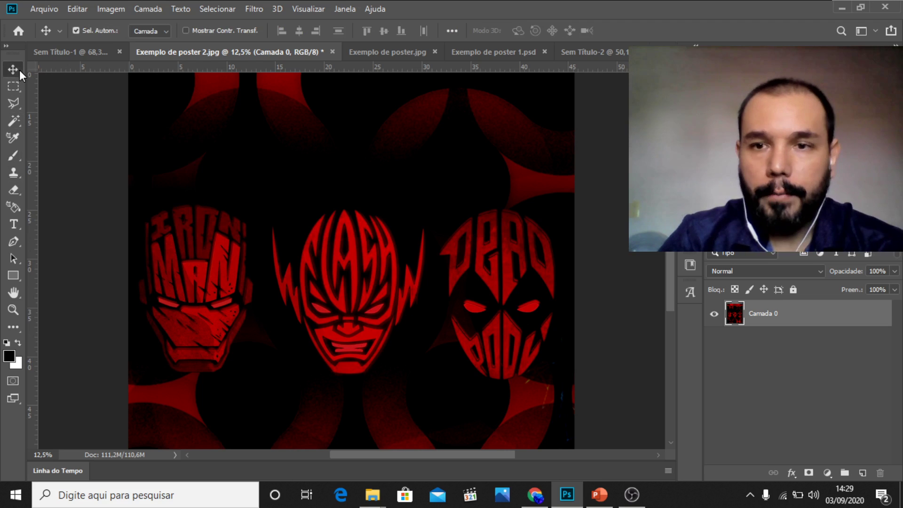
{"action": "left_click", "coordinate": [630, 499]}
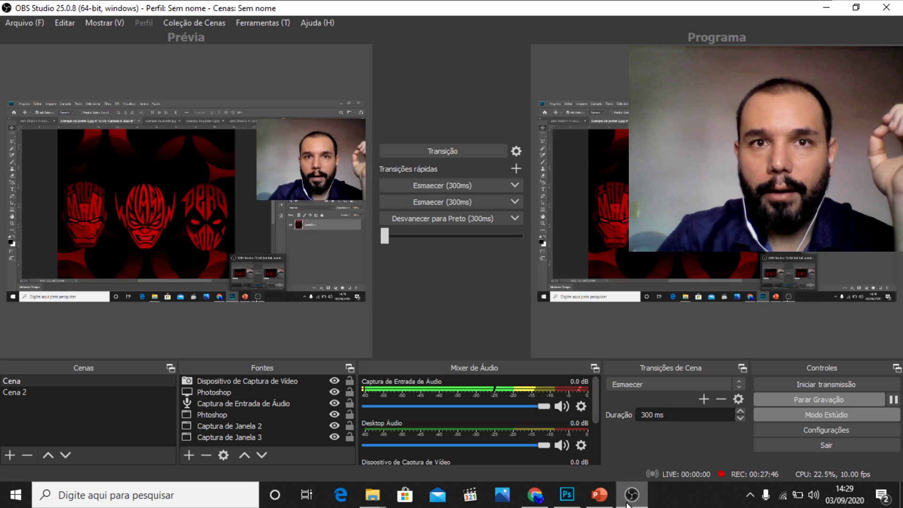